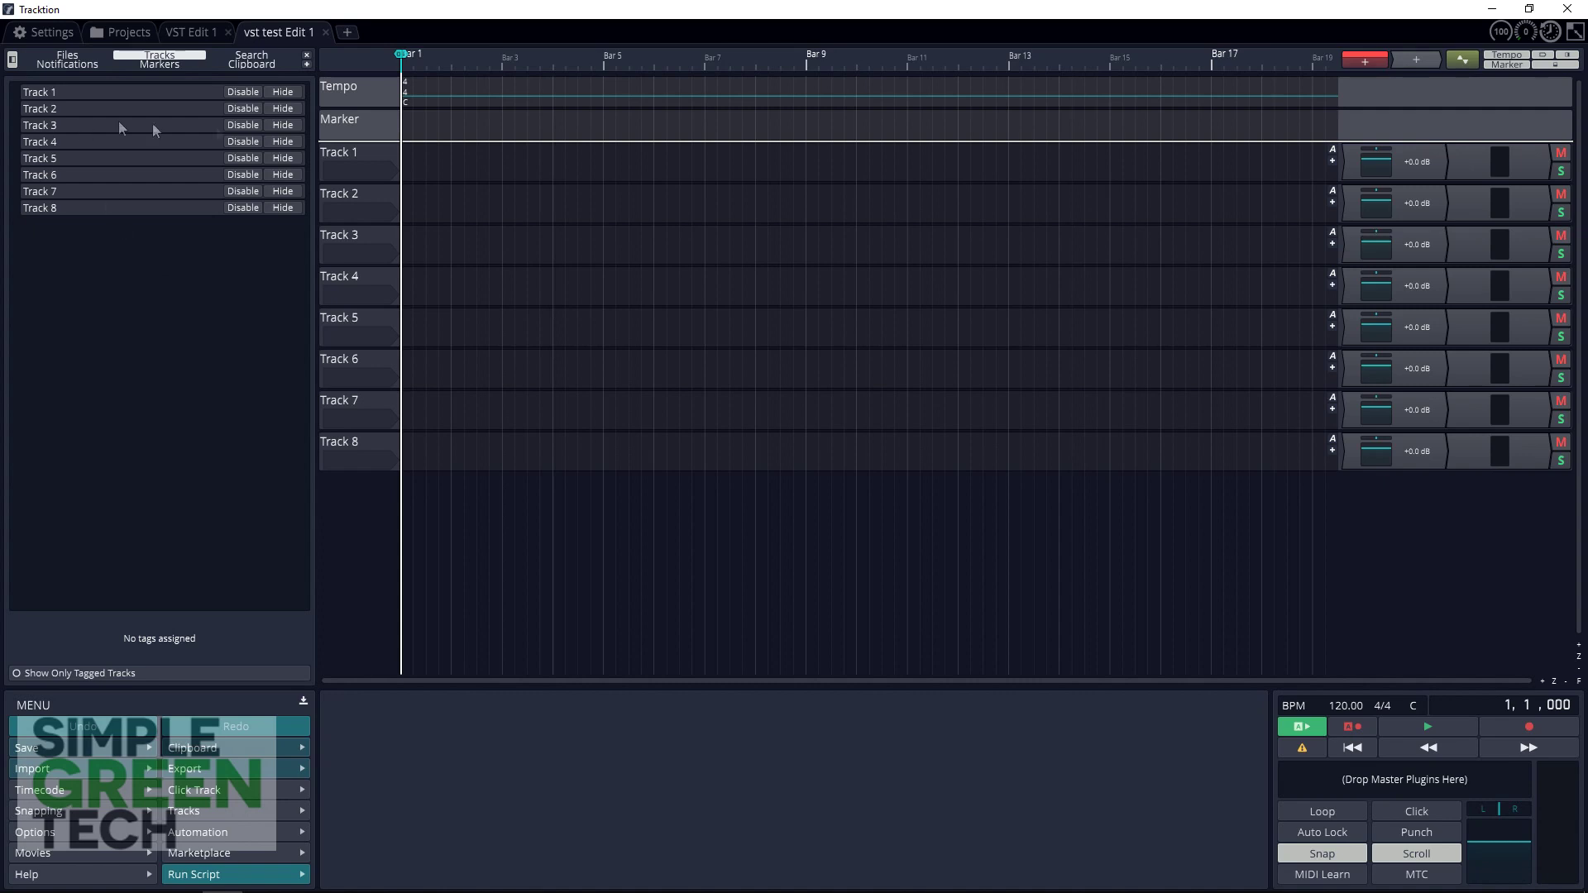
Step: Load the MT-PowerDrumKit instrument on Track 4 and dismiss its donation start screen
right_click(1419, 277)
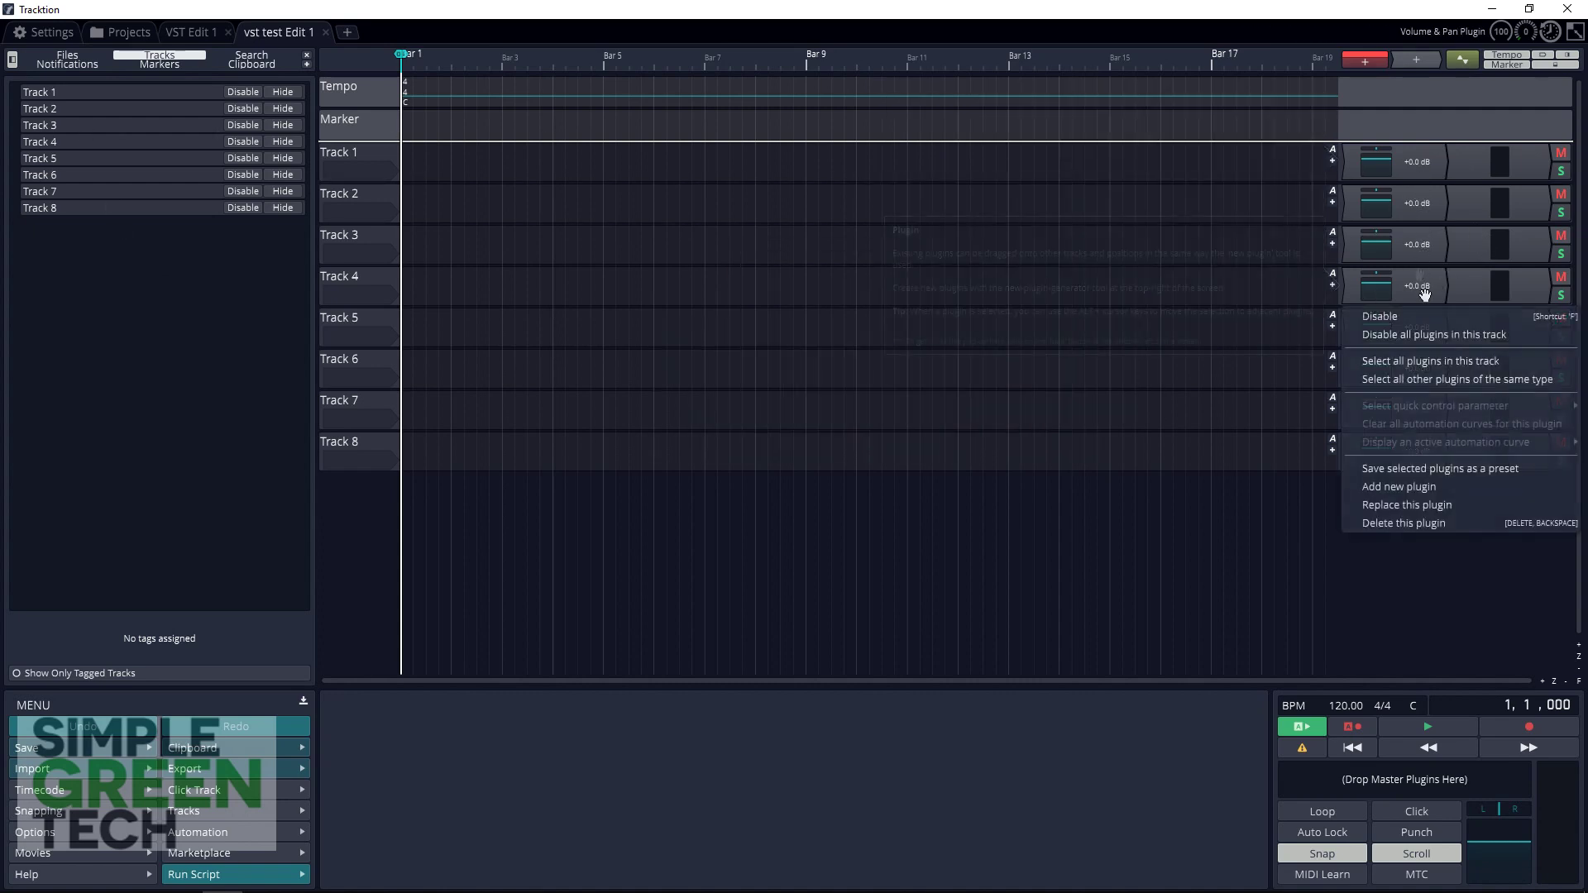
left_click(1432, 490)
mouse_move(1343, 357)
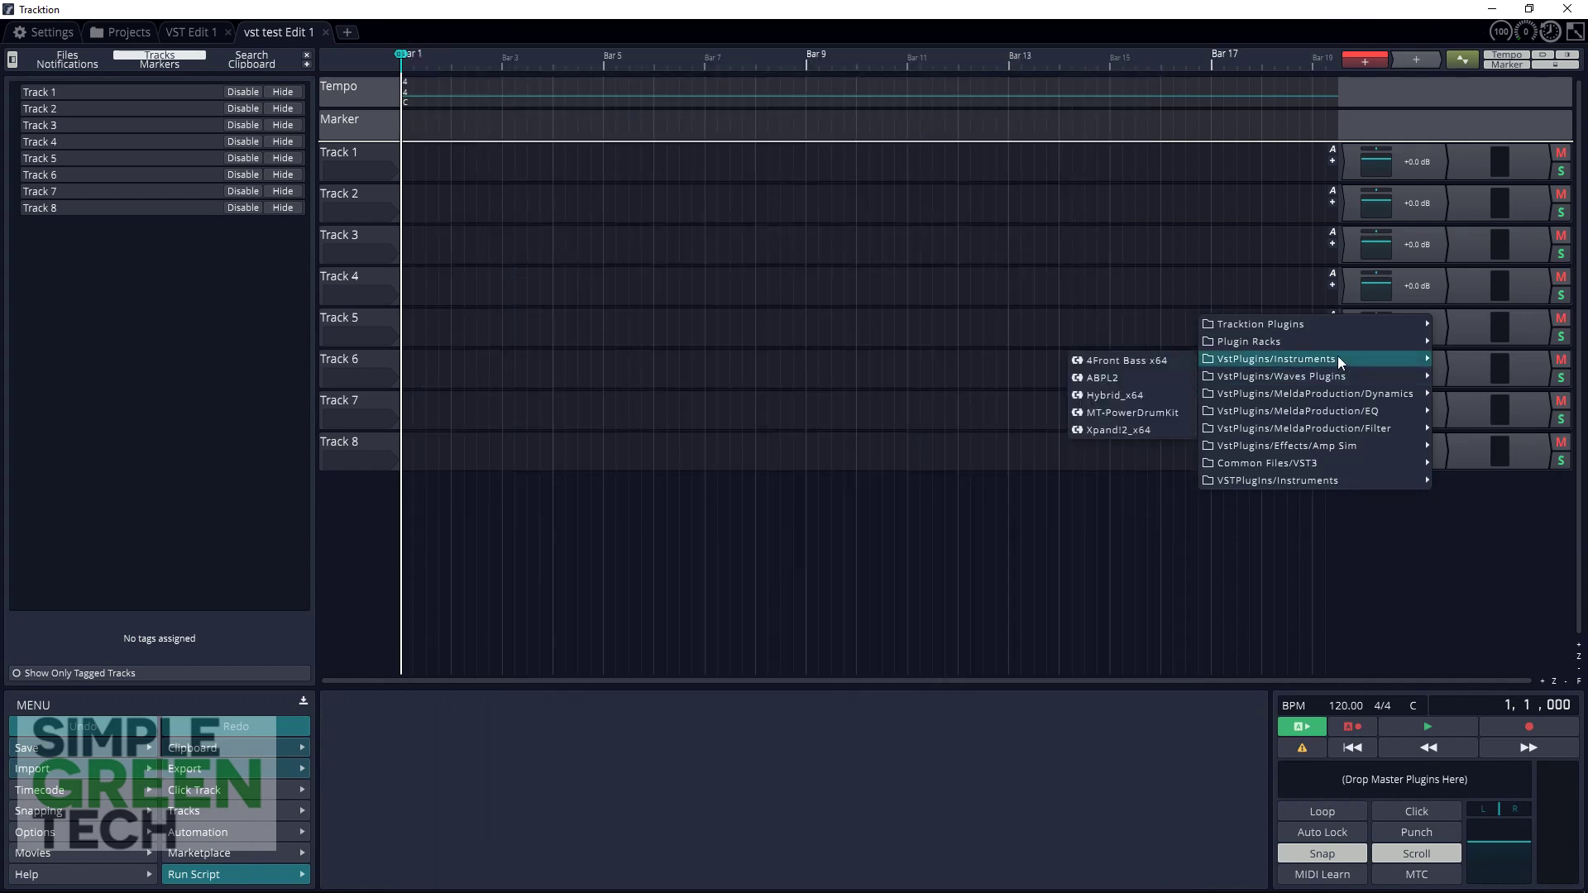
left_click(1182, 413)
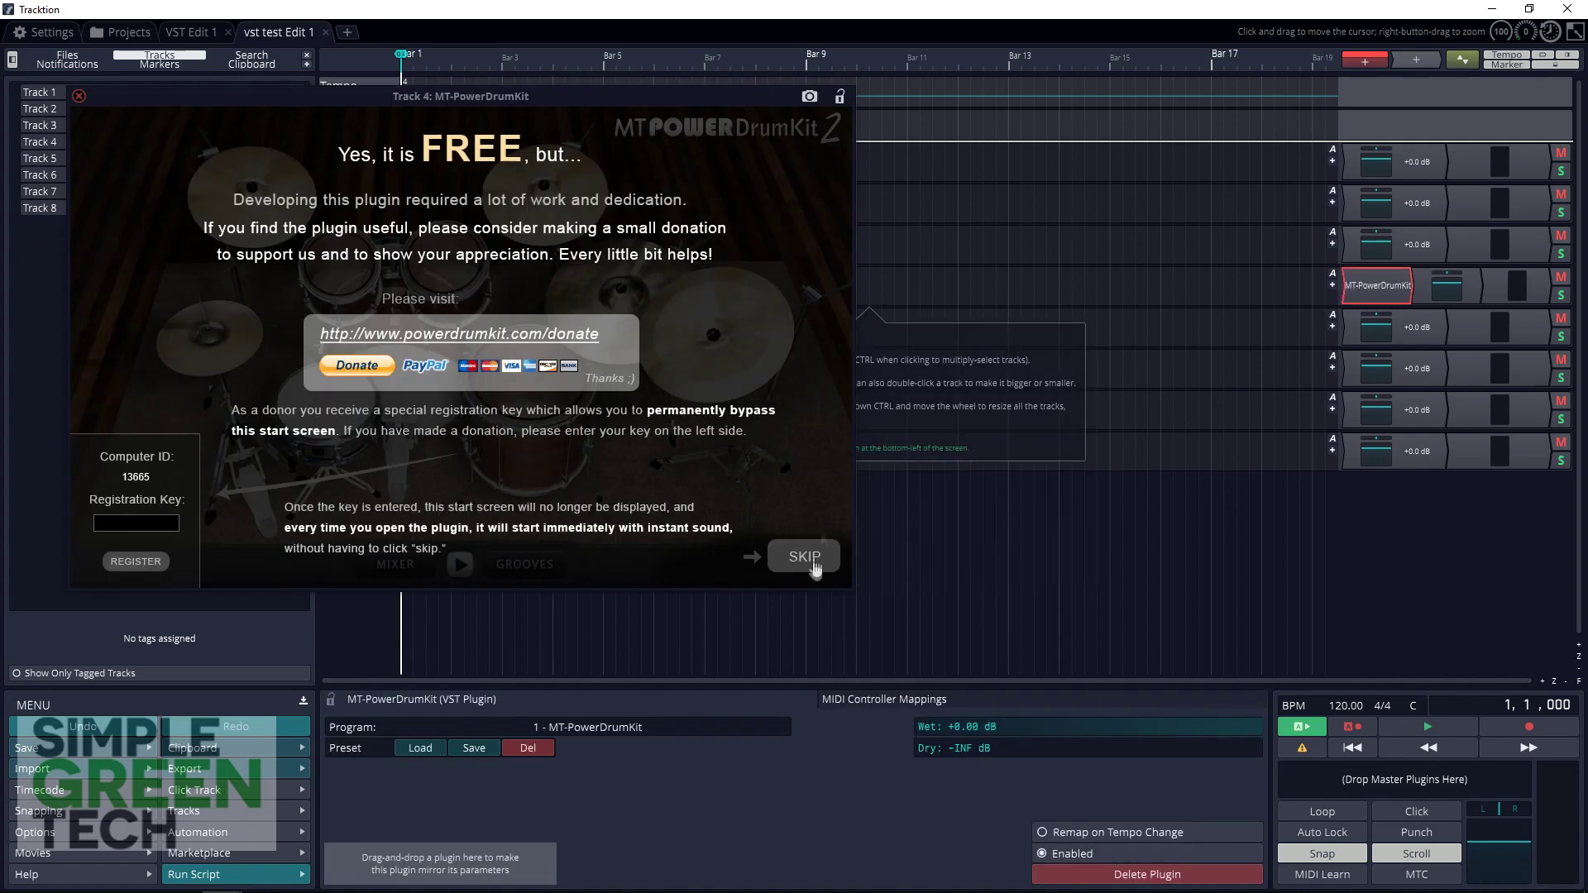
left_click(814, 568)
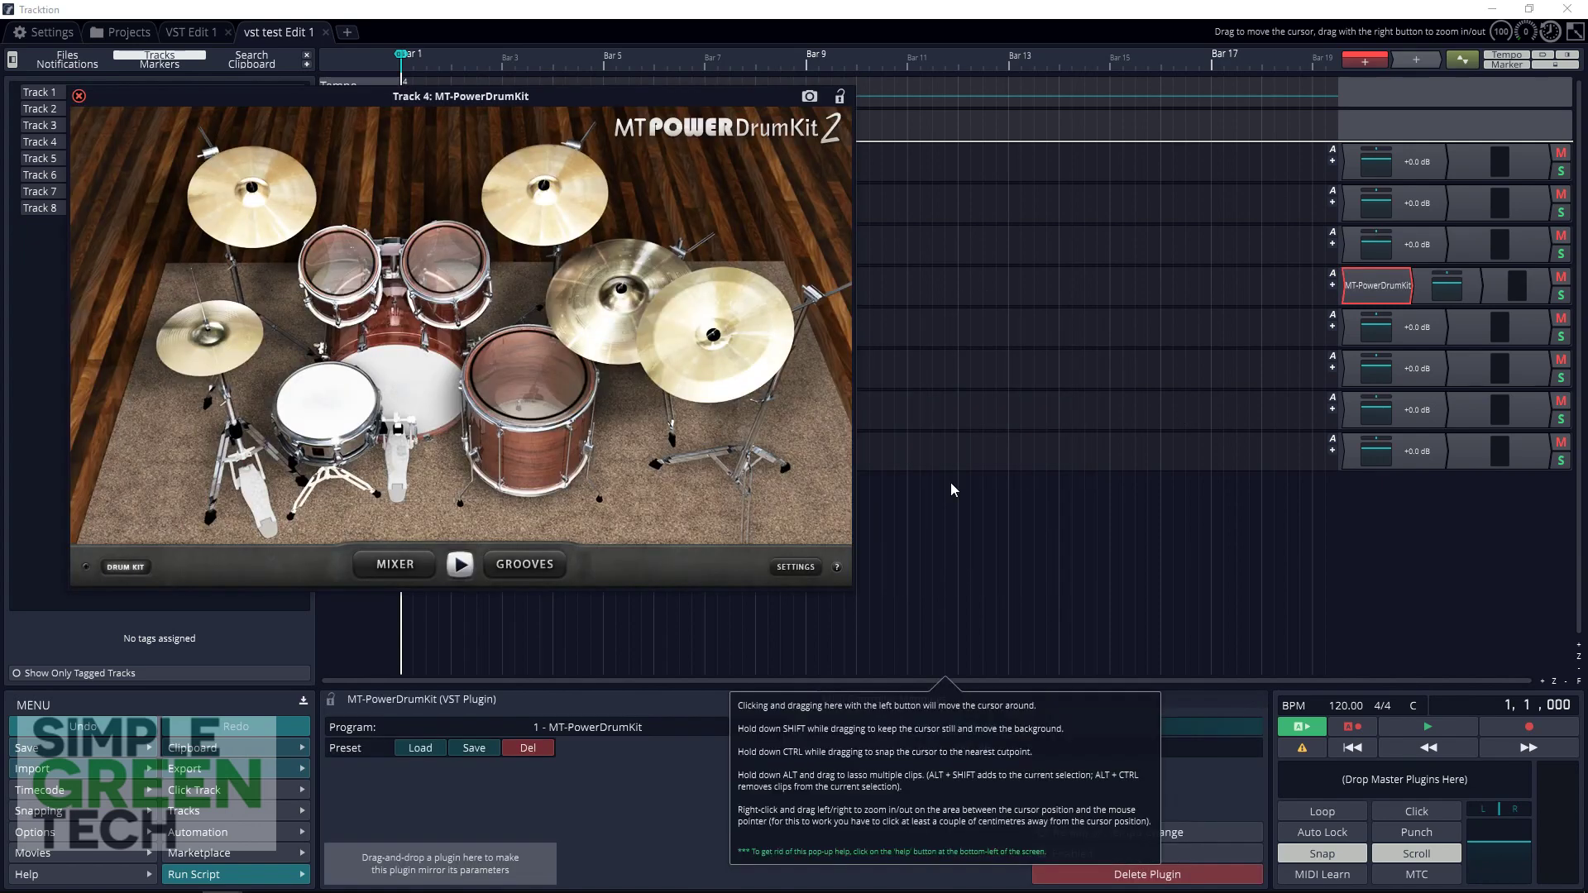
Step: Audition the 8th Closed Hi-Hat grooves, then import Groove 01 onto Track 4 at bar 1
left_click(532, 574)
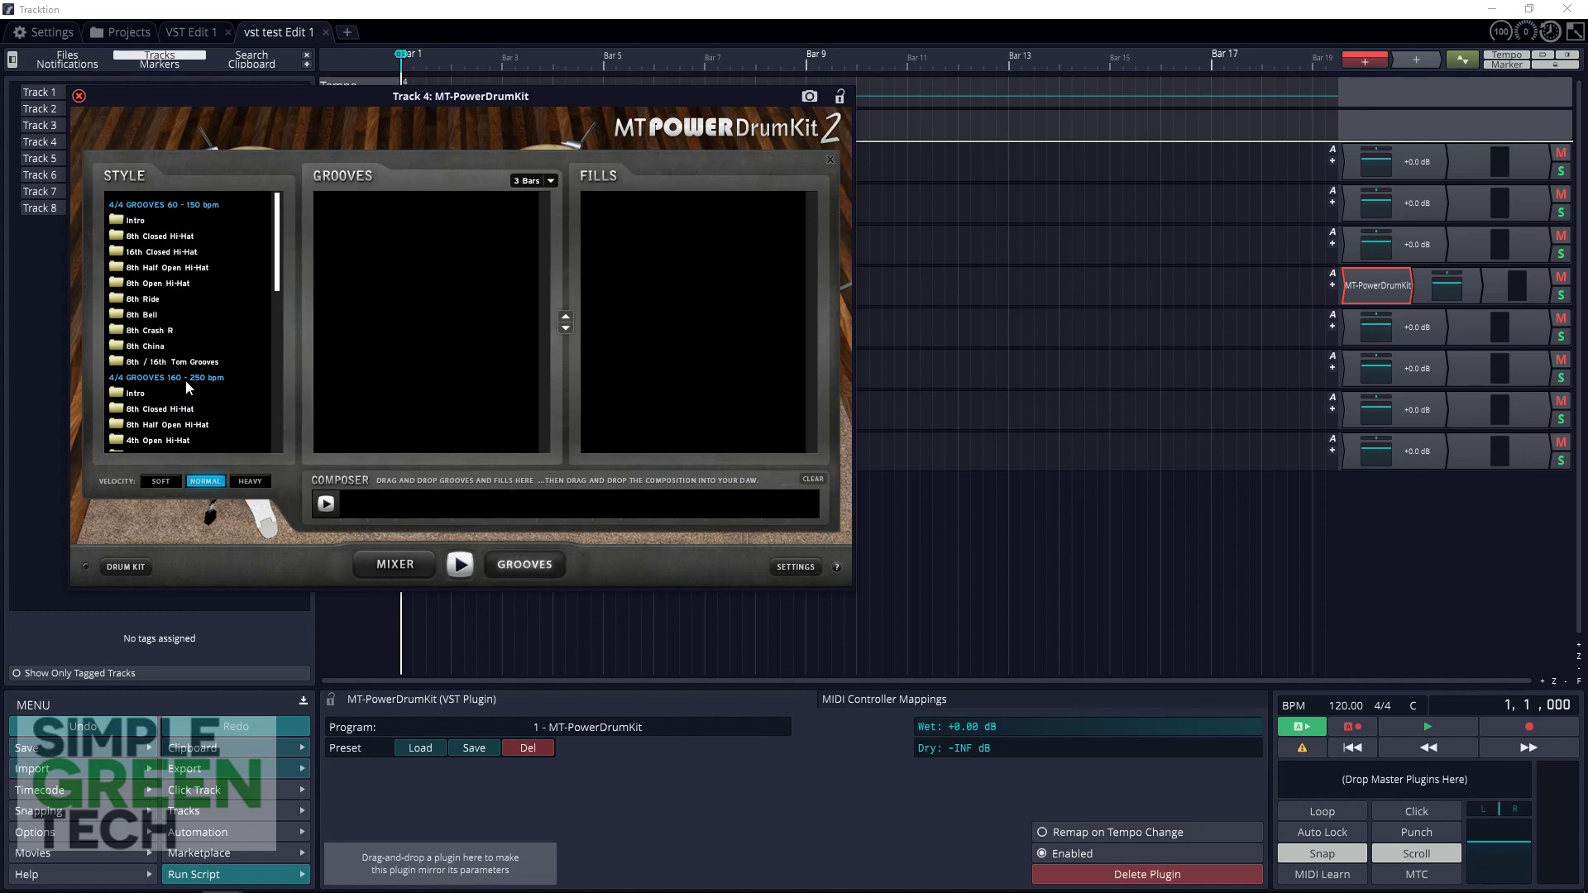
left_click(165, 409)
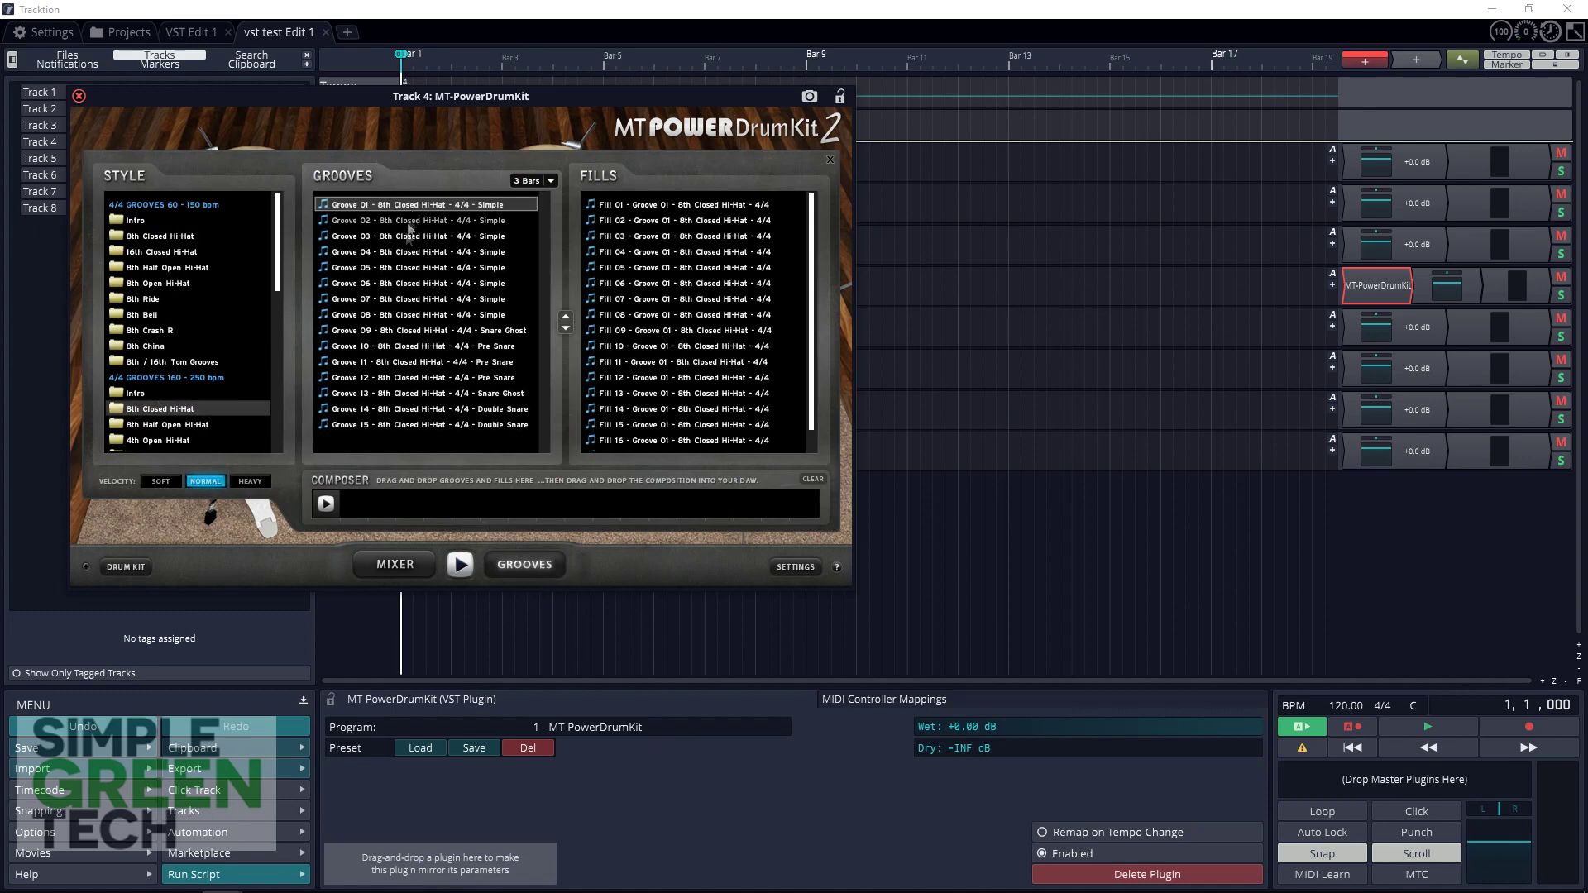
left_click(460, 554)
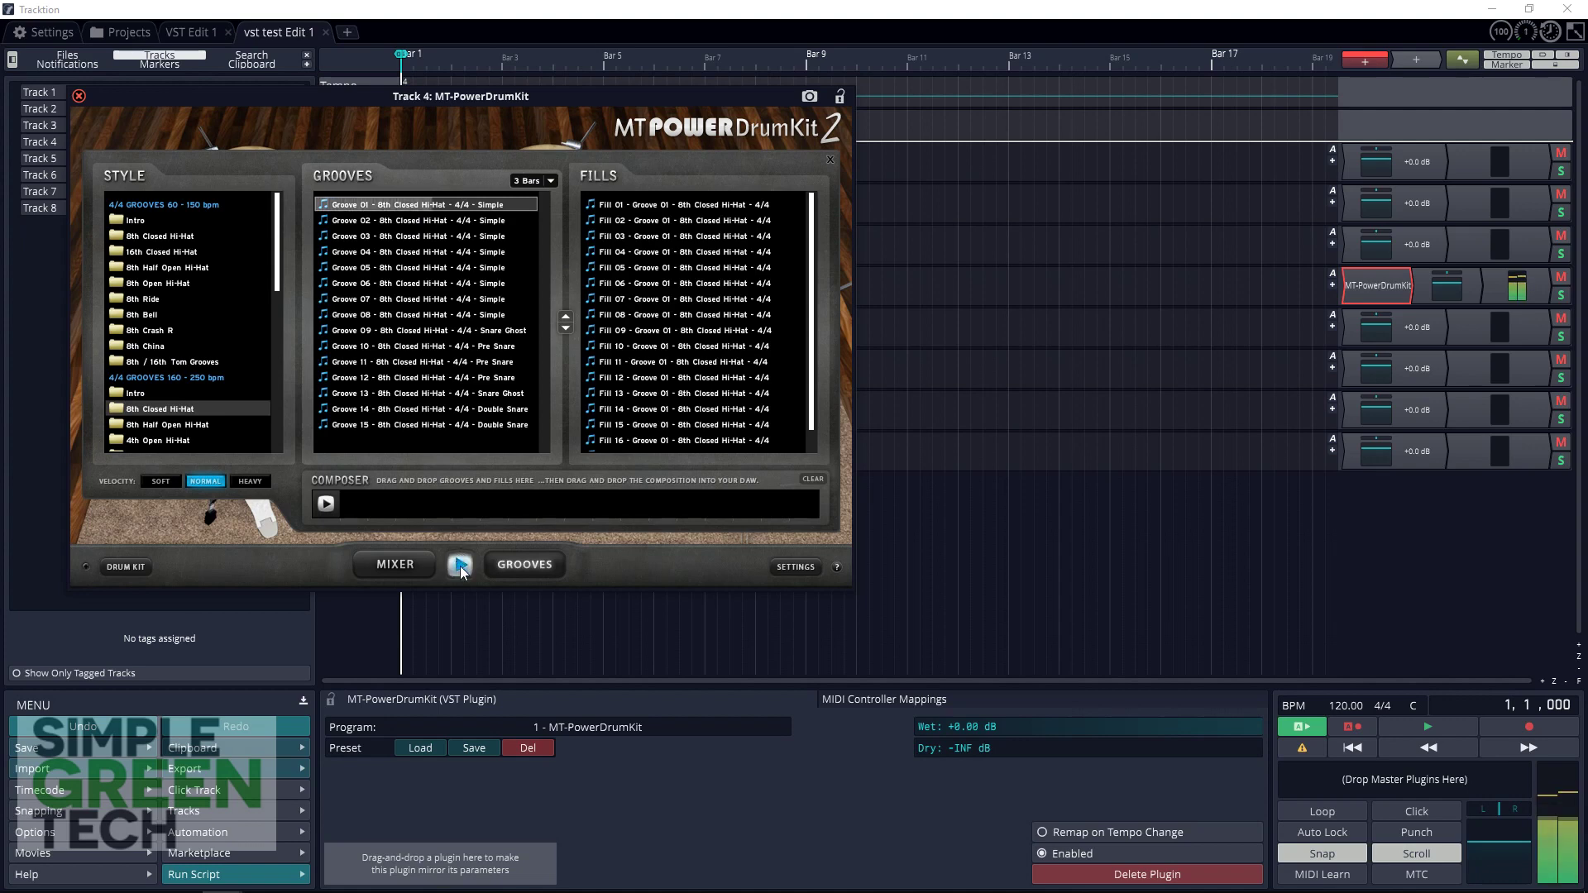
left_click(460, 569)
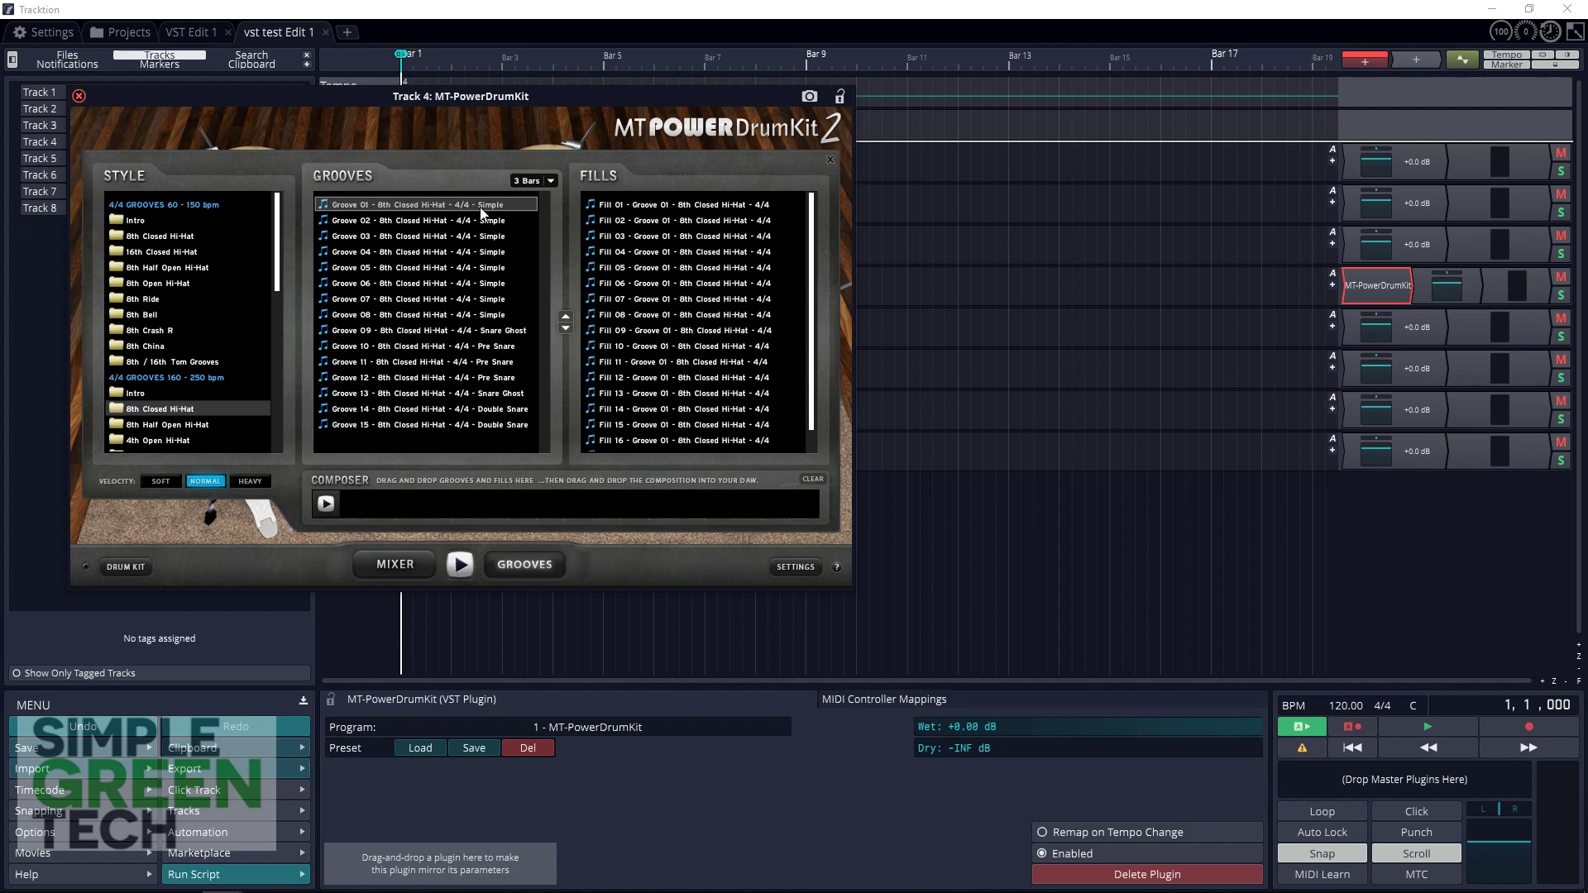
left_click_drag(481, 213, 418, 296)
left_click(825, 493)
Step: Expand Track 4 and duplicate the Groove 01 clip into four back-to-back copies ending at bar 13
left_click(376, 282)
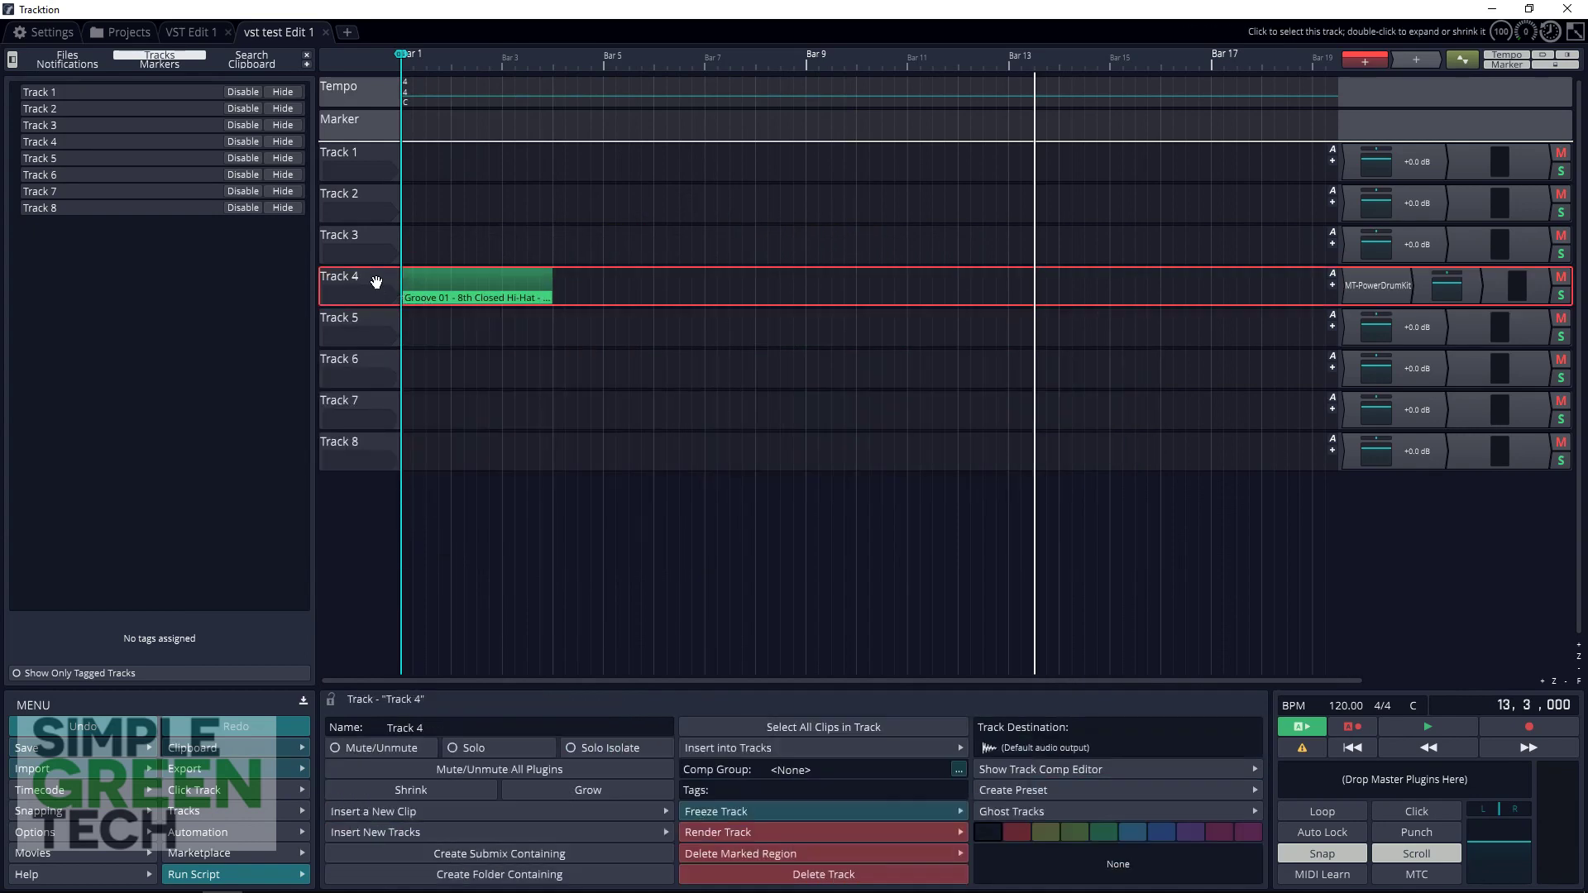
double_click(376, 281)
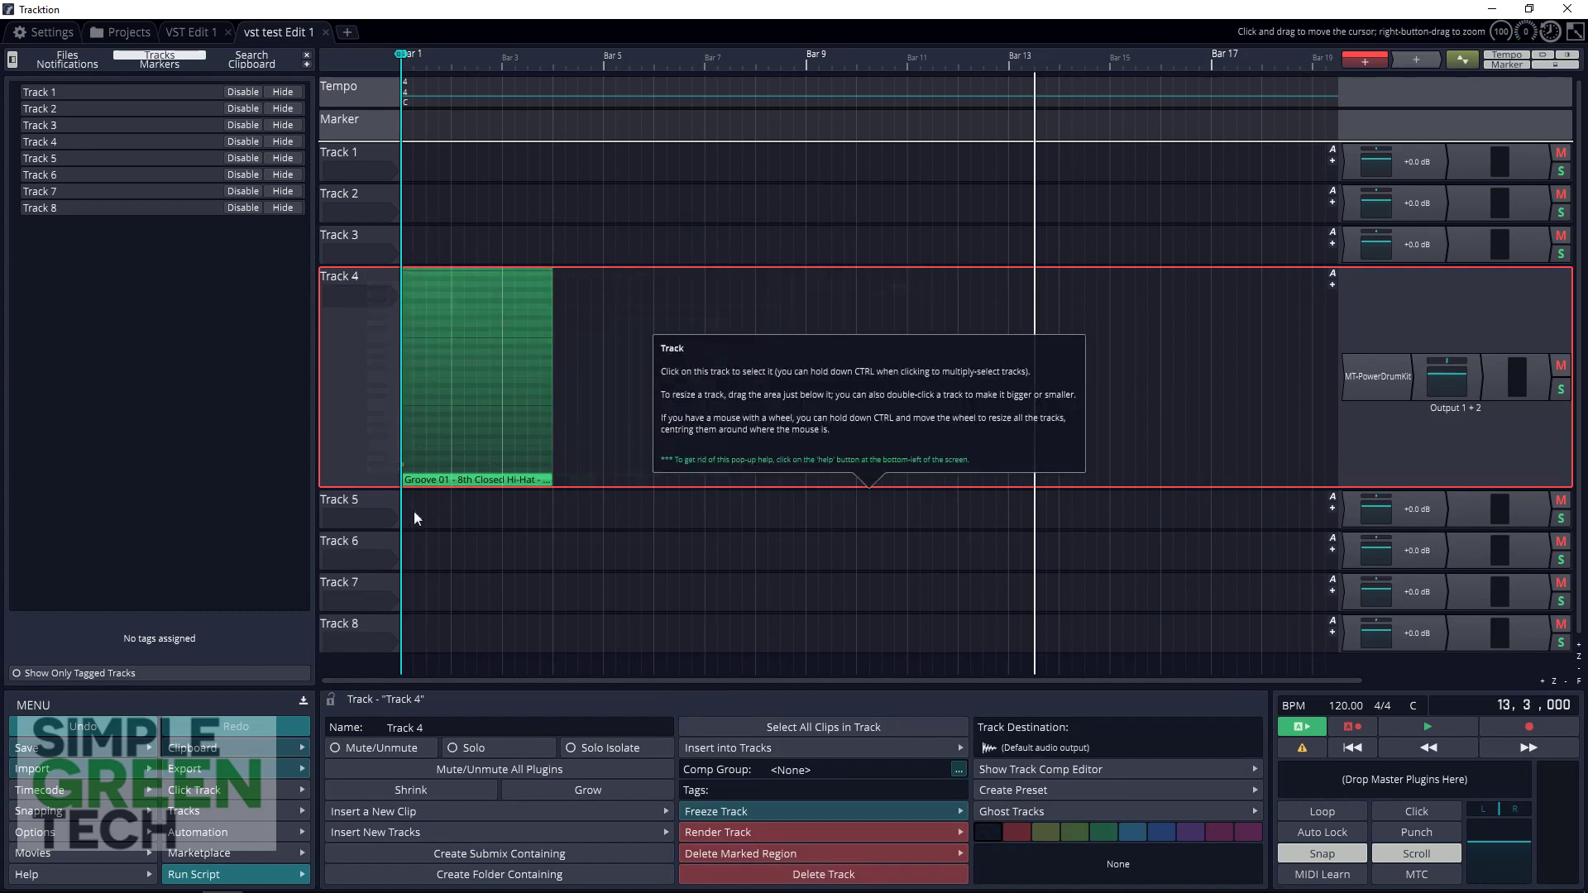
key("ctrl+d")
left_click(734, 357)
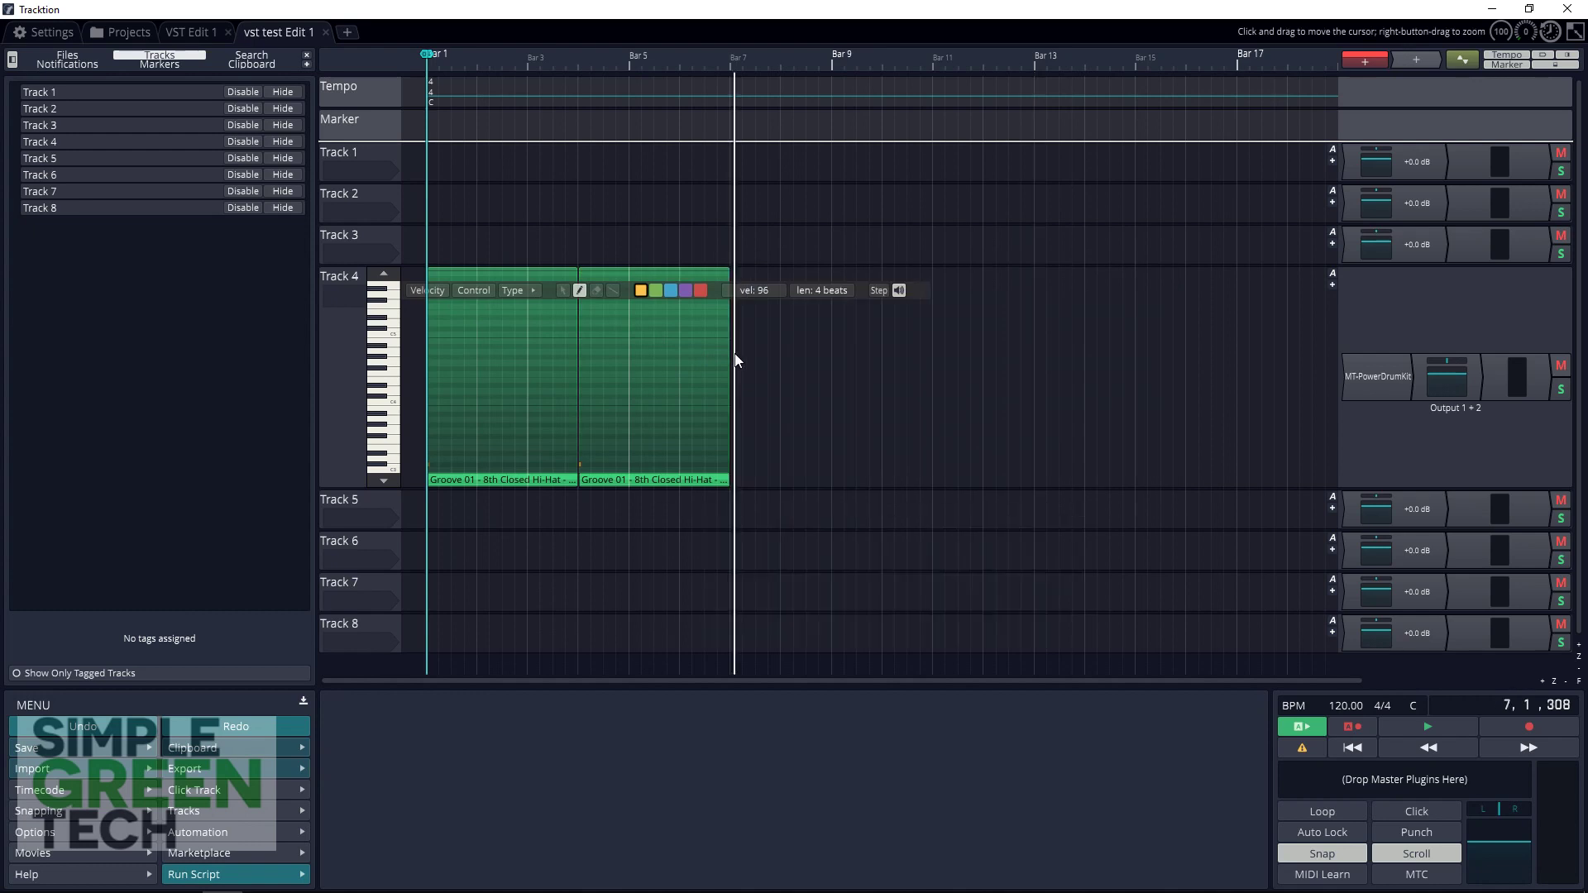
left_click(733, 361)
left_click(731, 361)
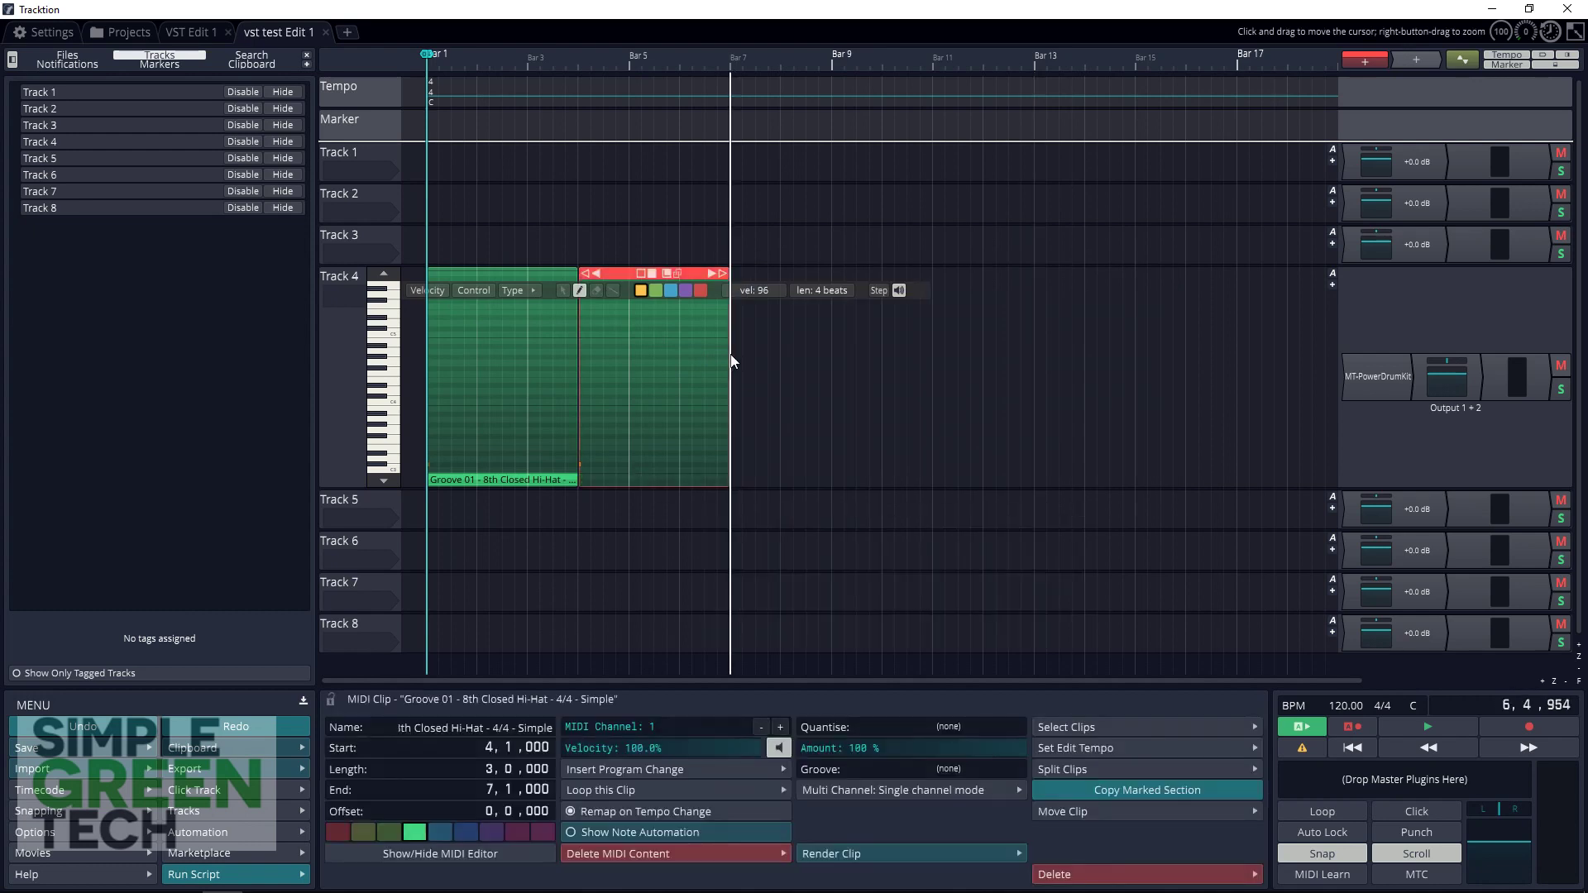
key("ctrl+d")
key("ctrl+d")
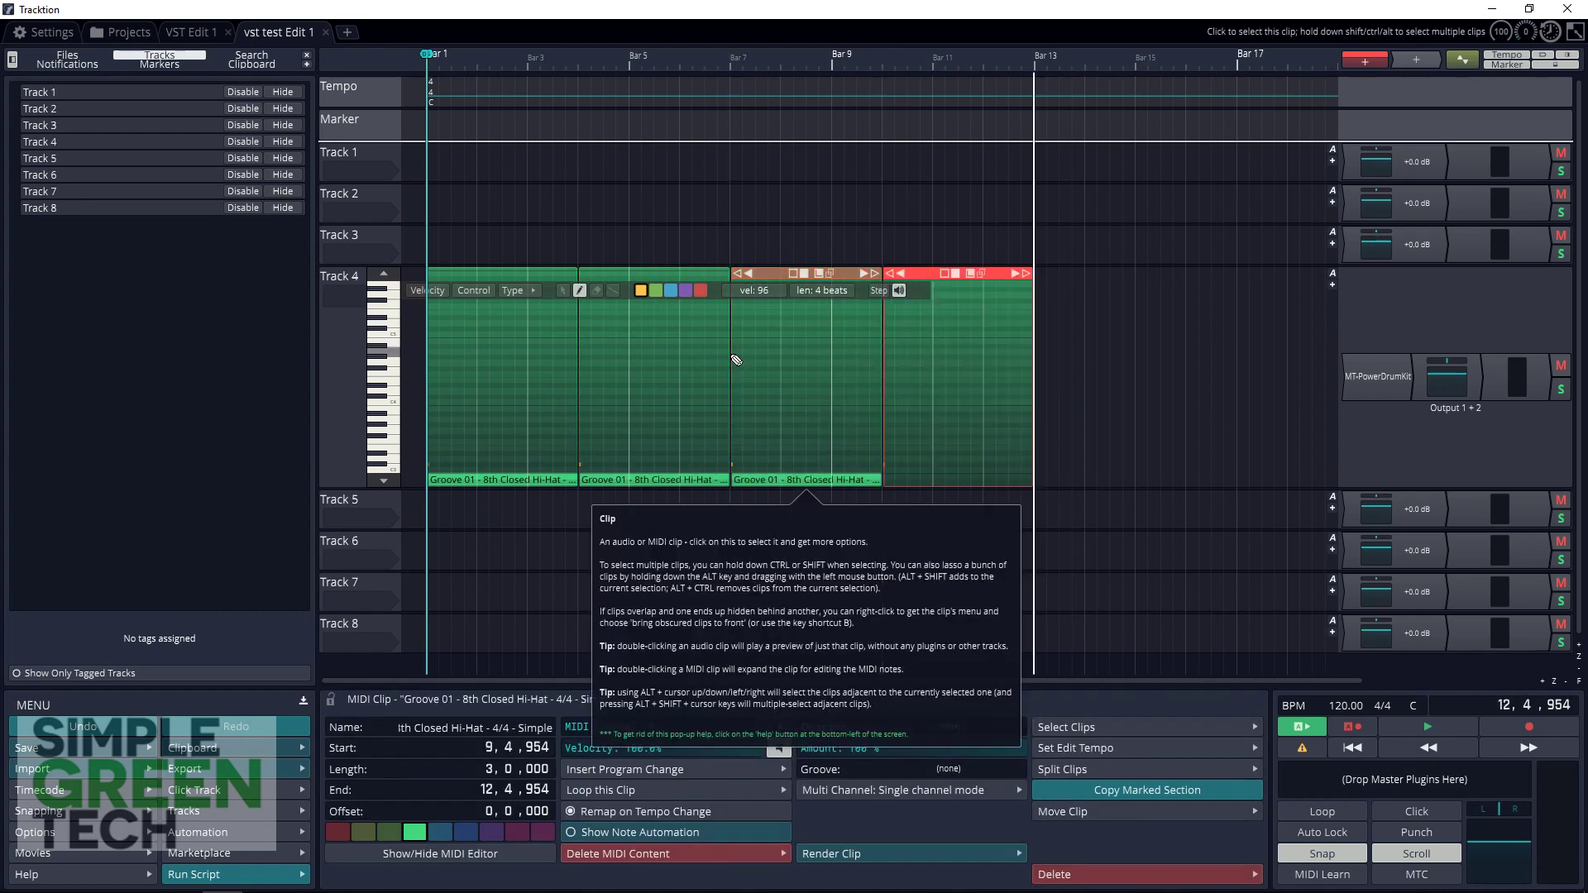
mouse_move(768, 273)
left_mouse_down()
mouse_move(754, 275)
mouse_move(781, 279)
mouse_move(767, 278)
left_mouse_up()
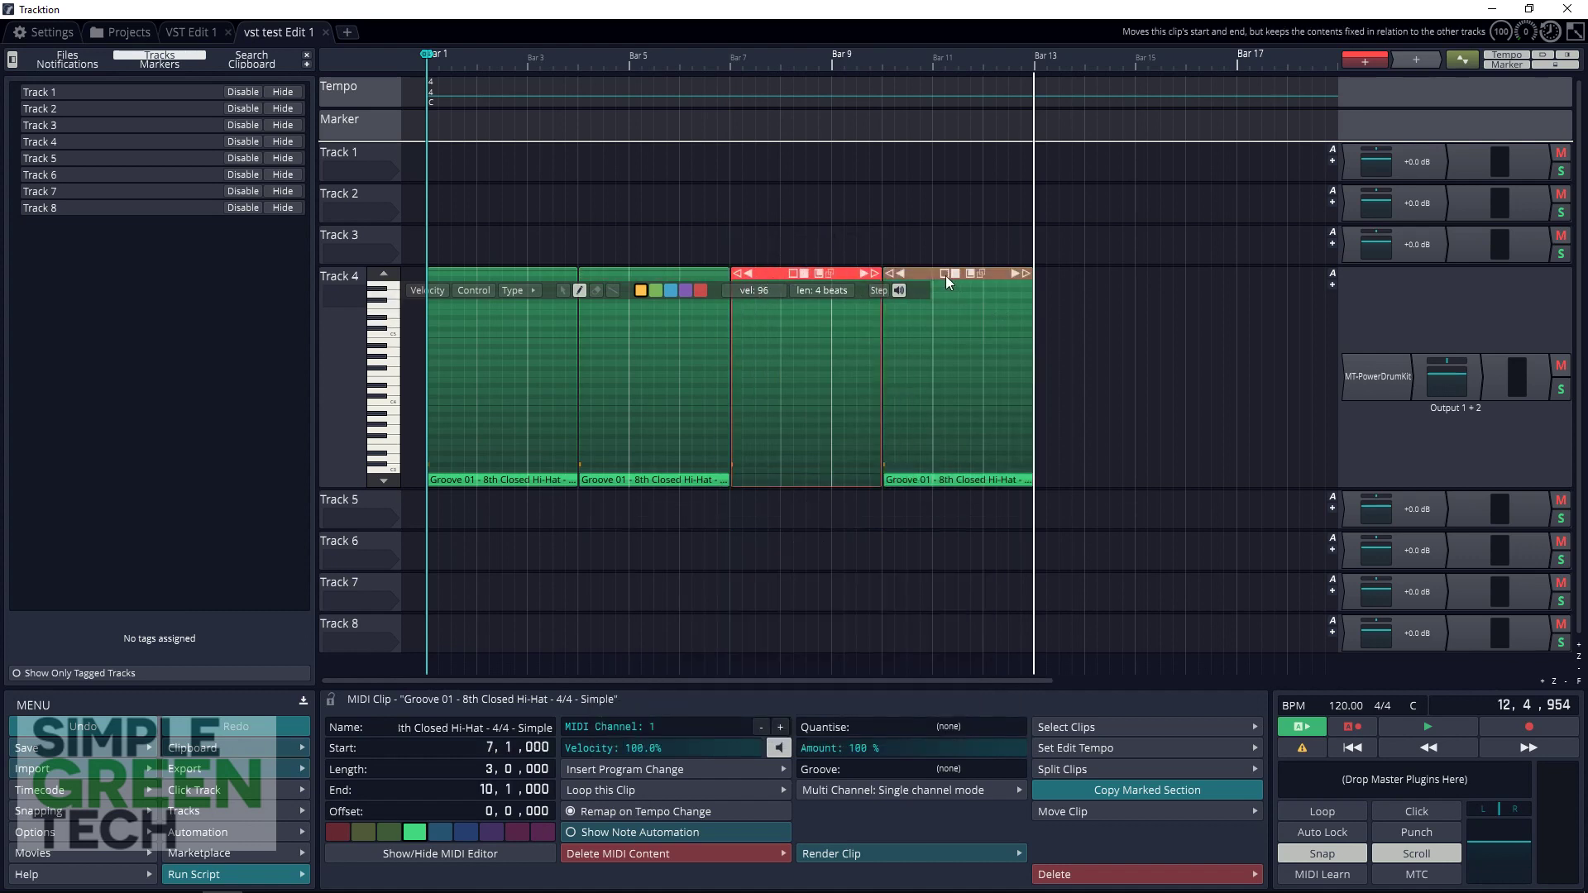
left_click(916, 272)
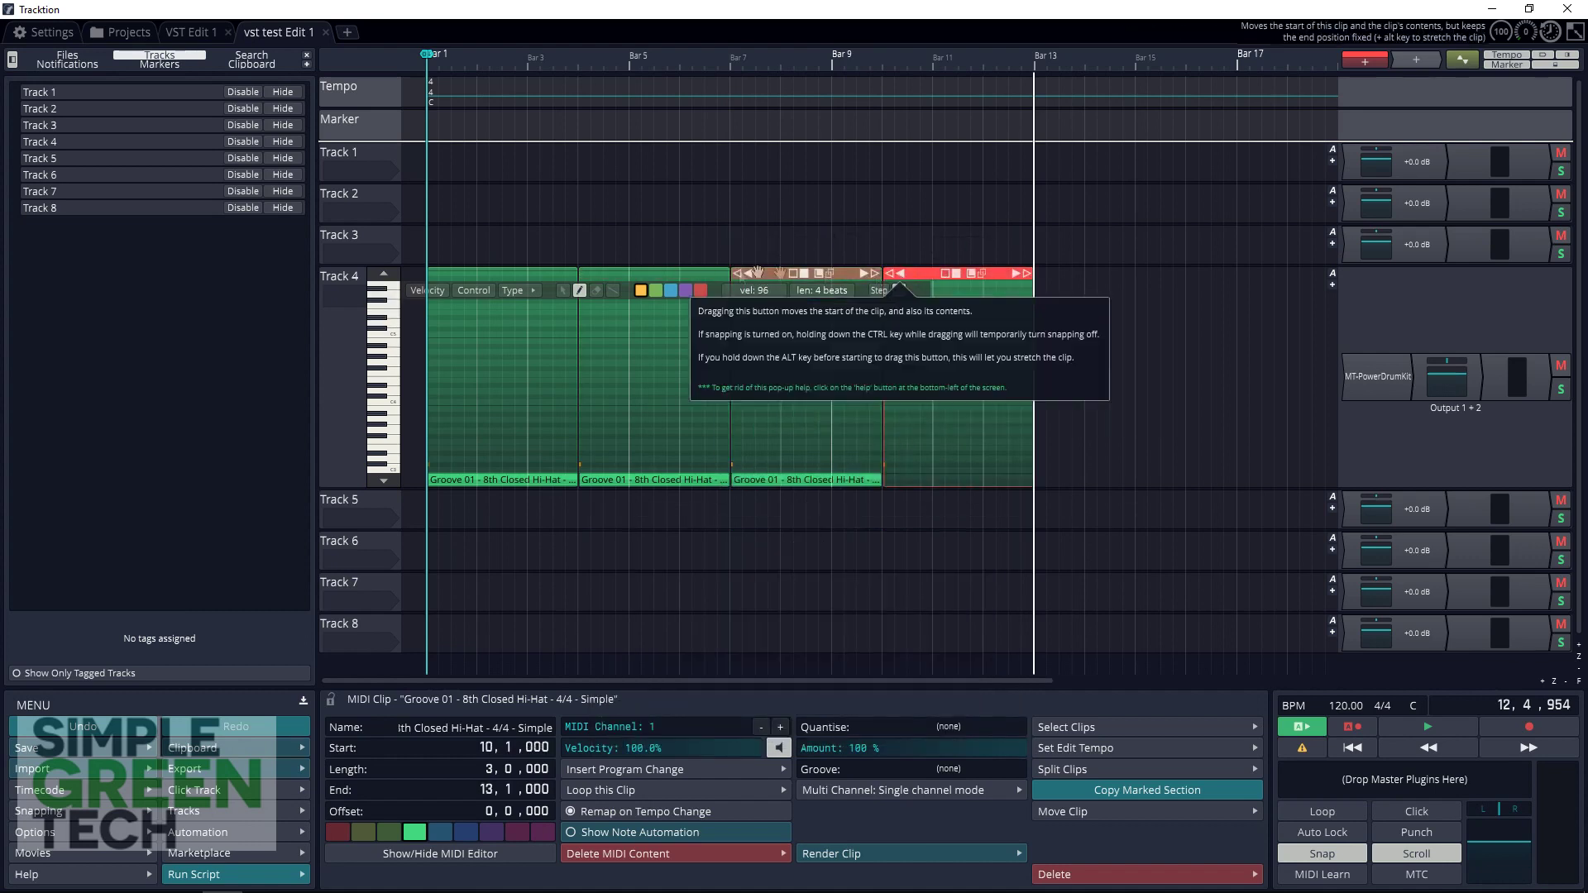
key("space")
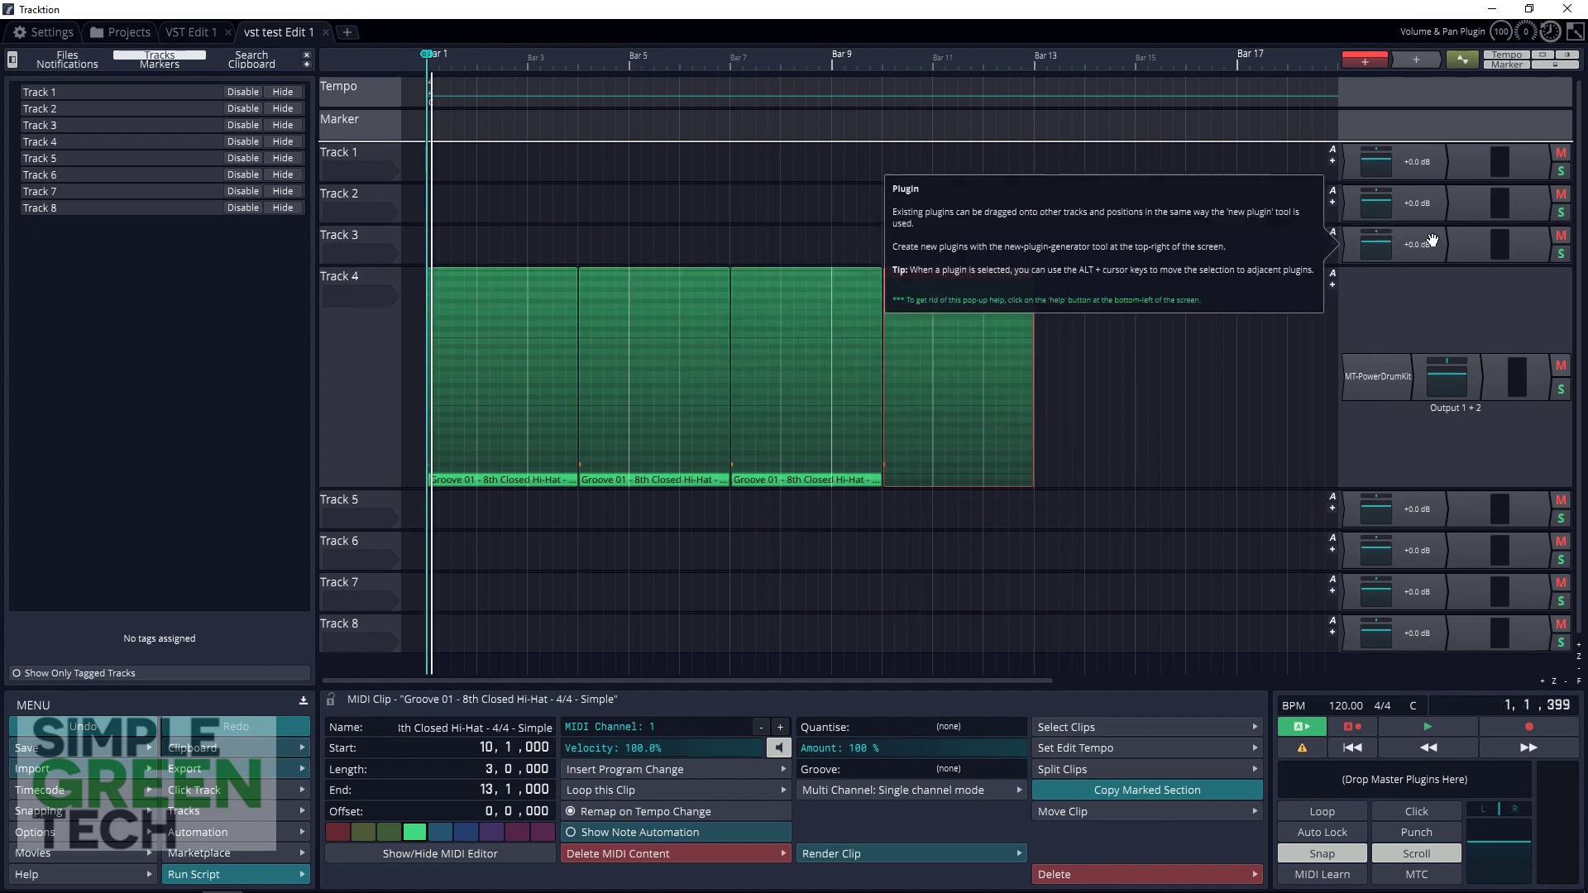
Step: Add the VacuumPro_x64 synth as a new instrument plugin on Track 3
right_click(1431, 241)
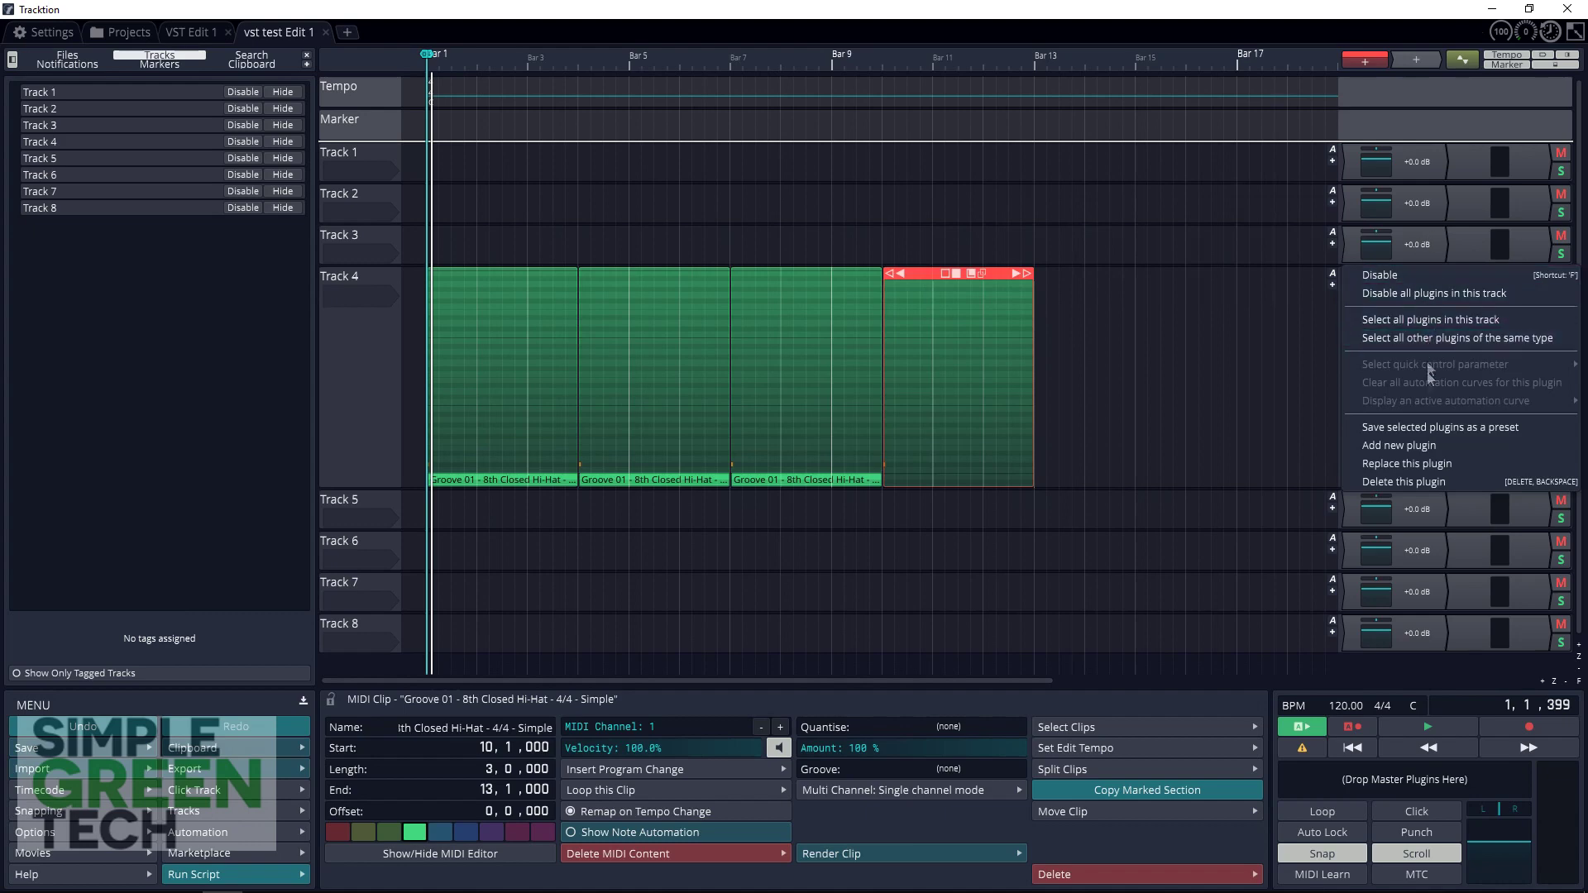
left_click(1399, 448)
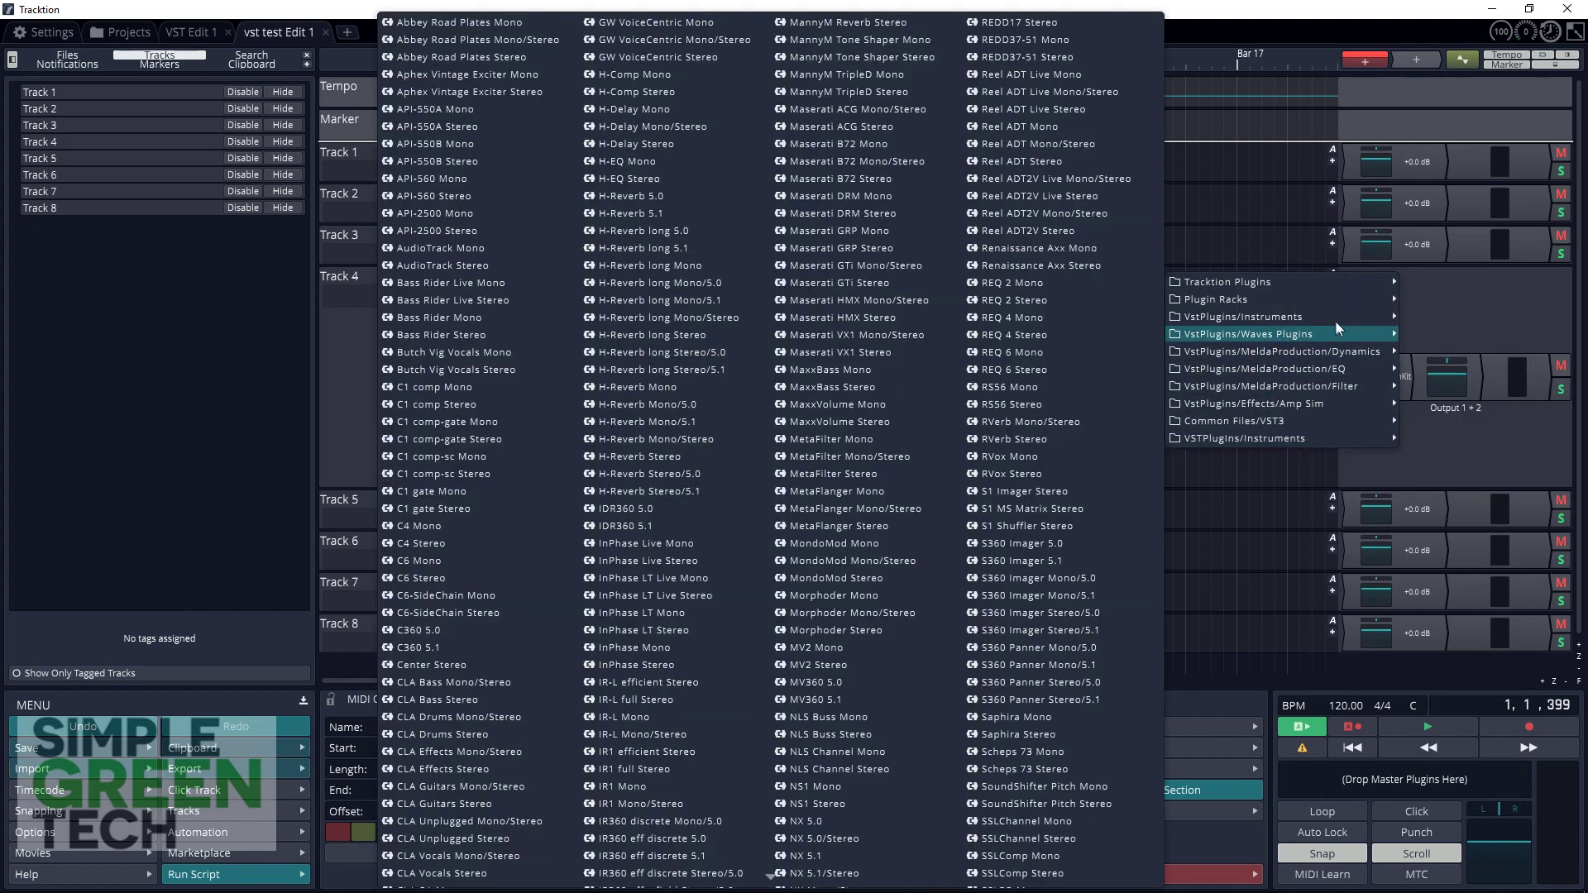
mouse_move(1331, 315)
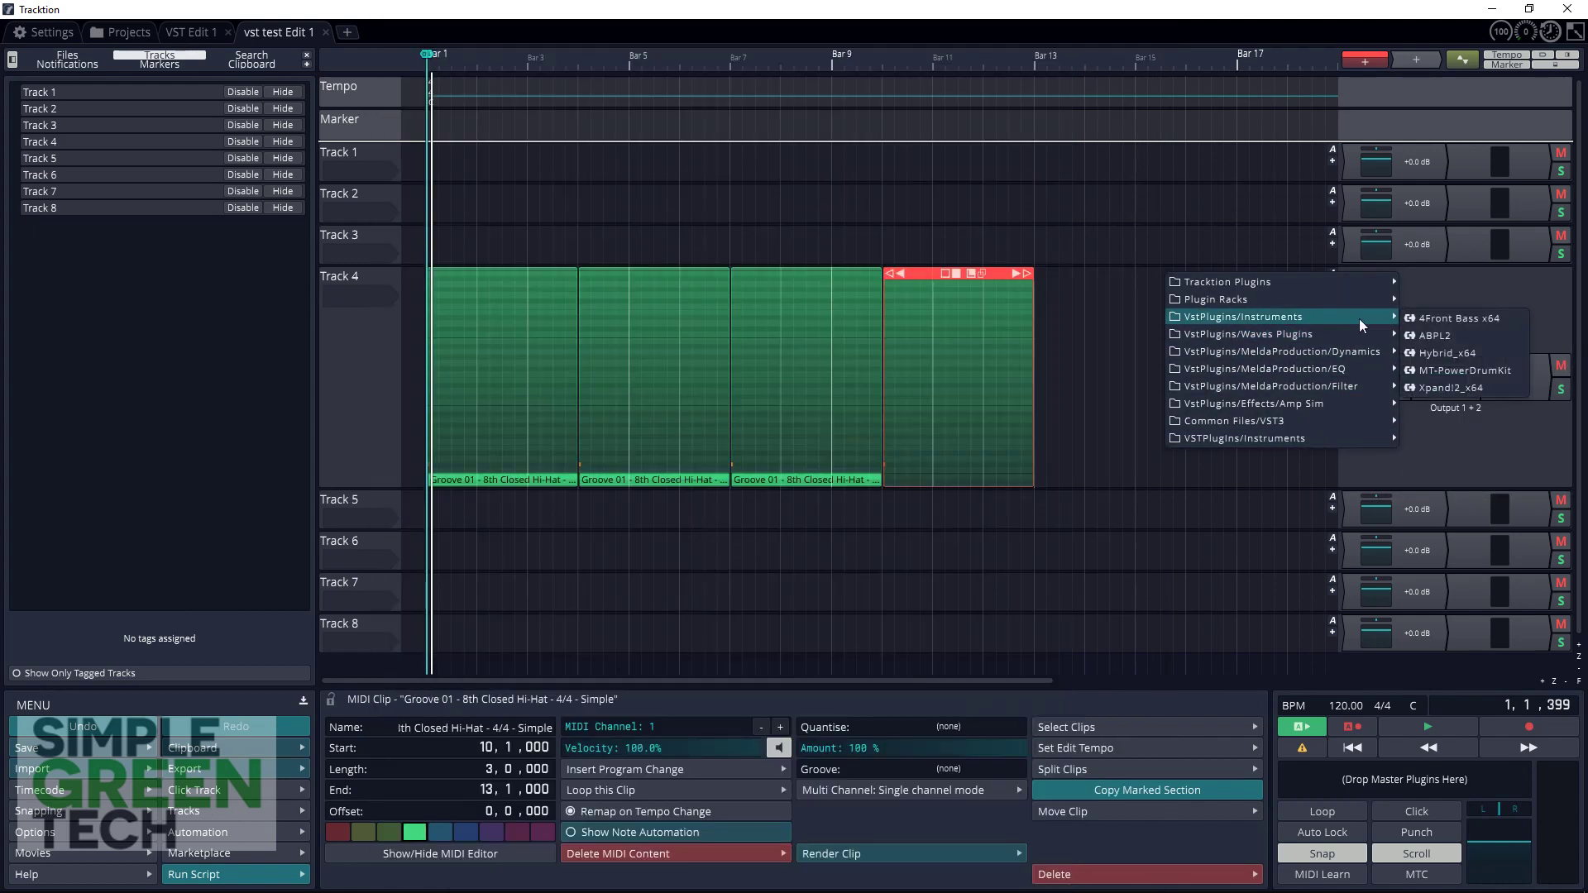
mouse_move(1352, 436)
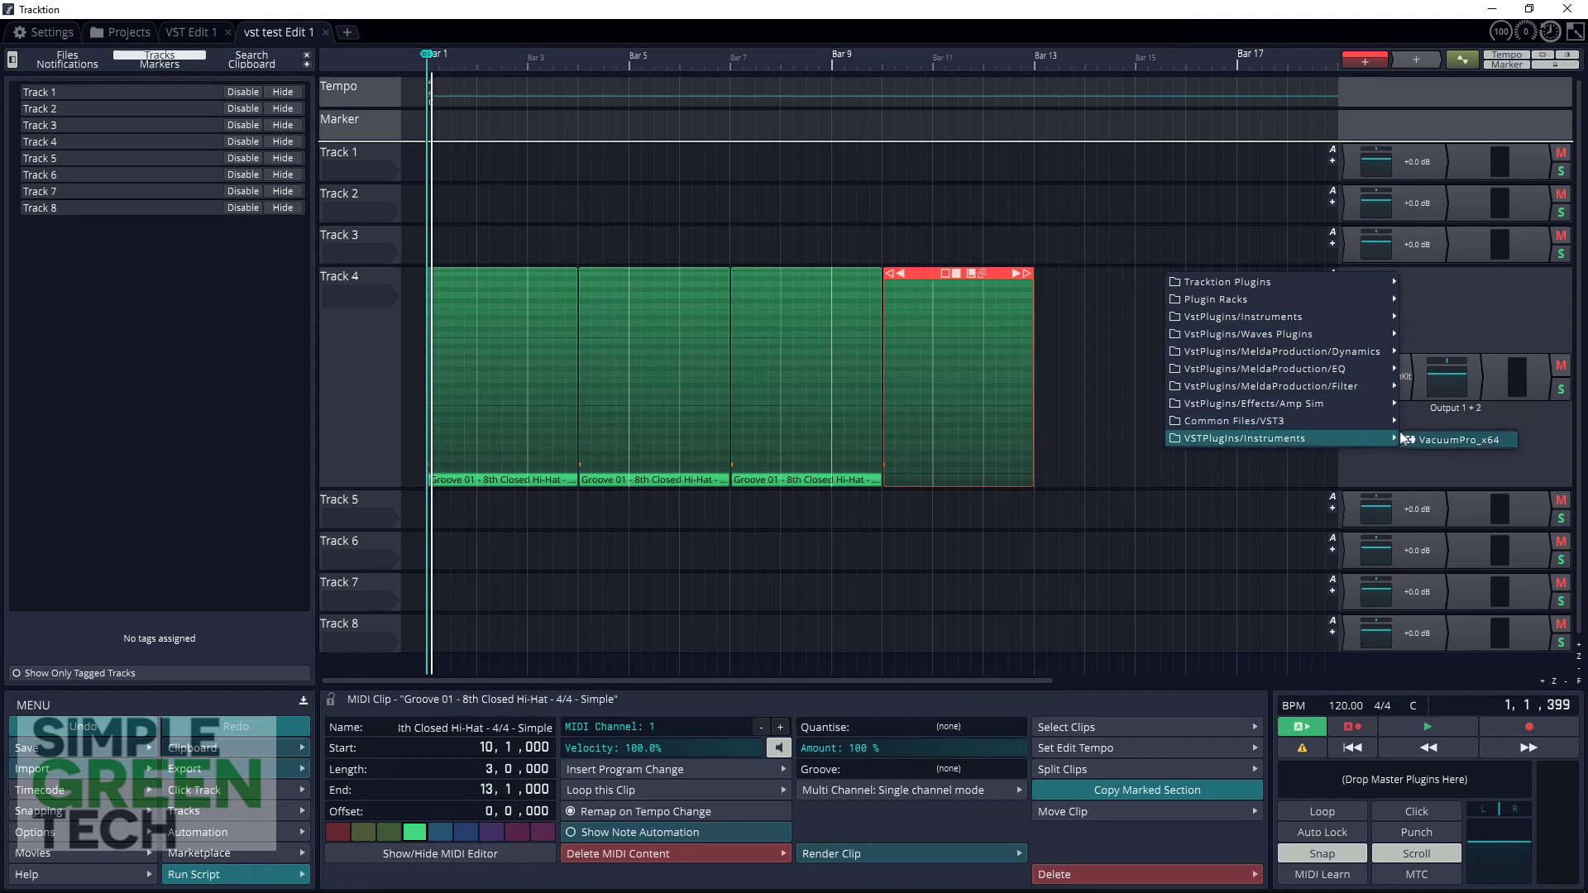
left_click(1404, 439)
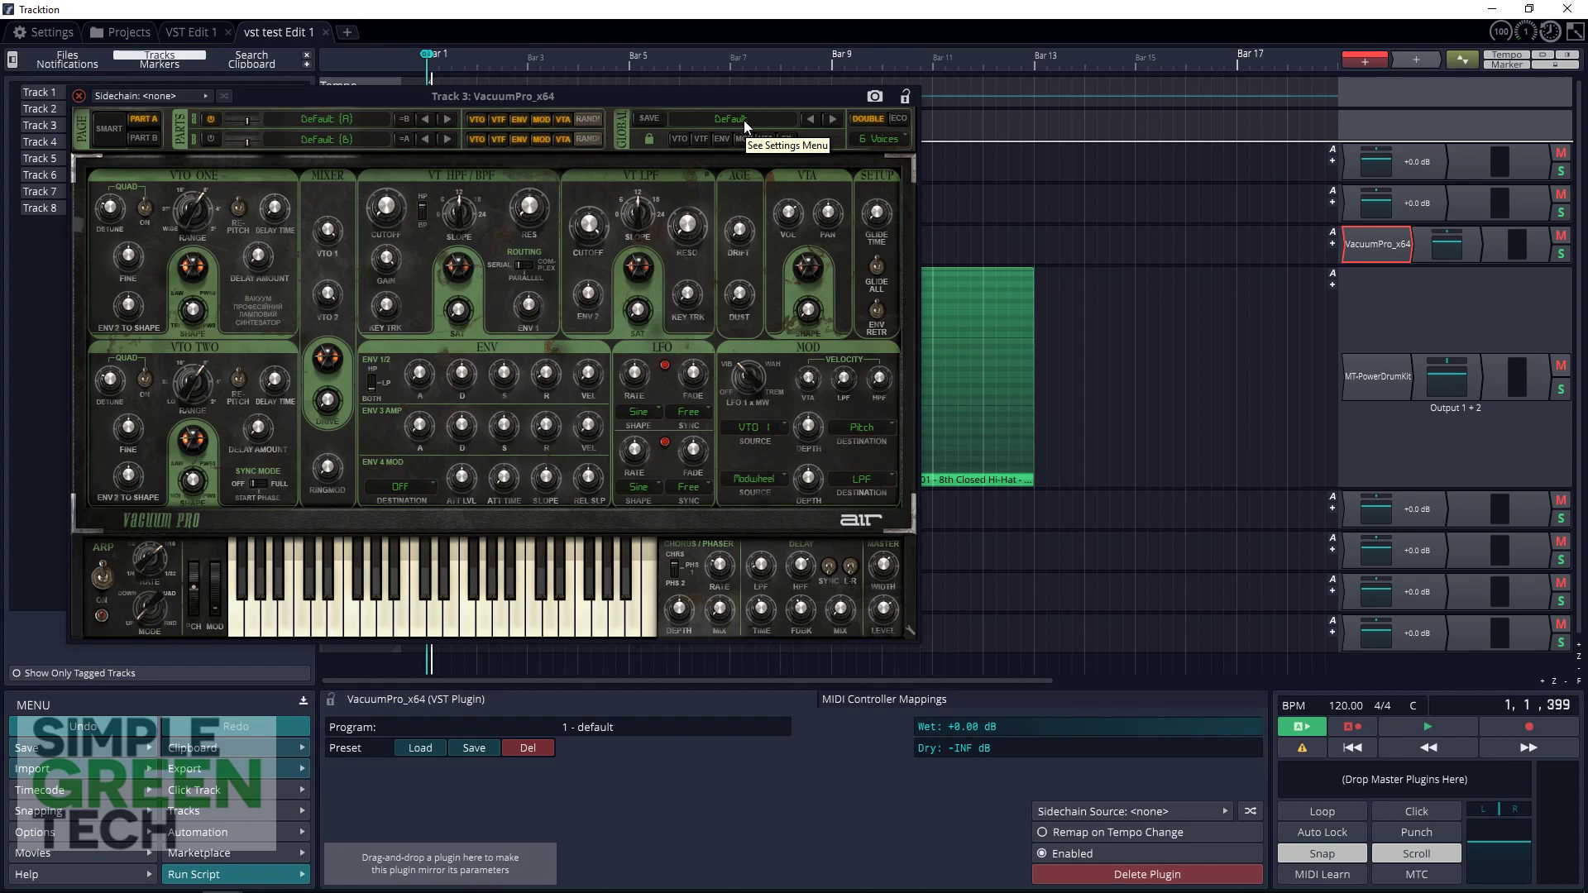
Step: Load VacuumPro's Analog Bass 1 preset from 06 Basses, test a note, and close the window
left_click(743, 121)
mouse_move(754, 193)
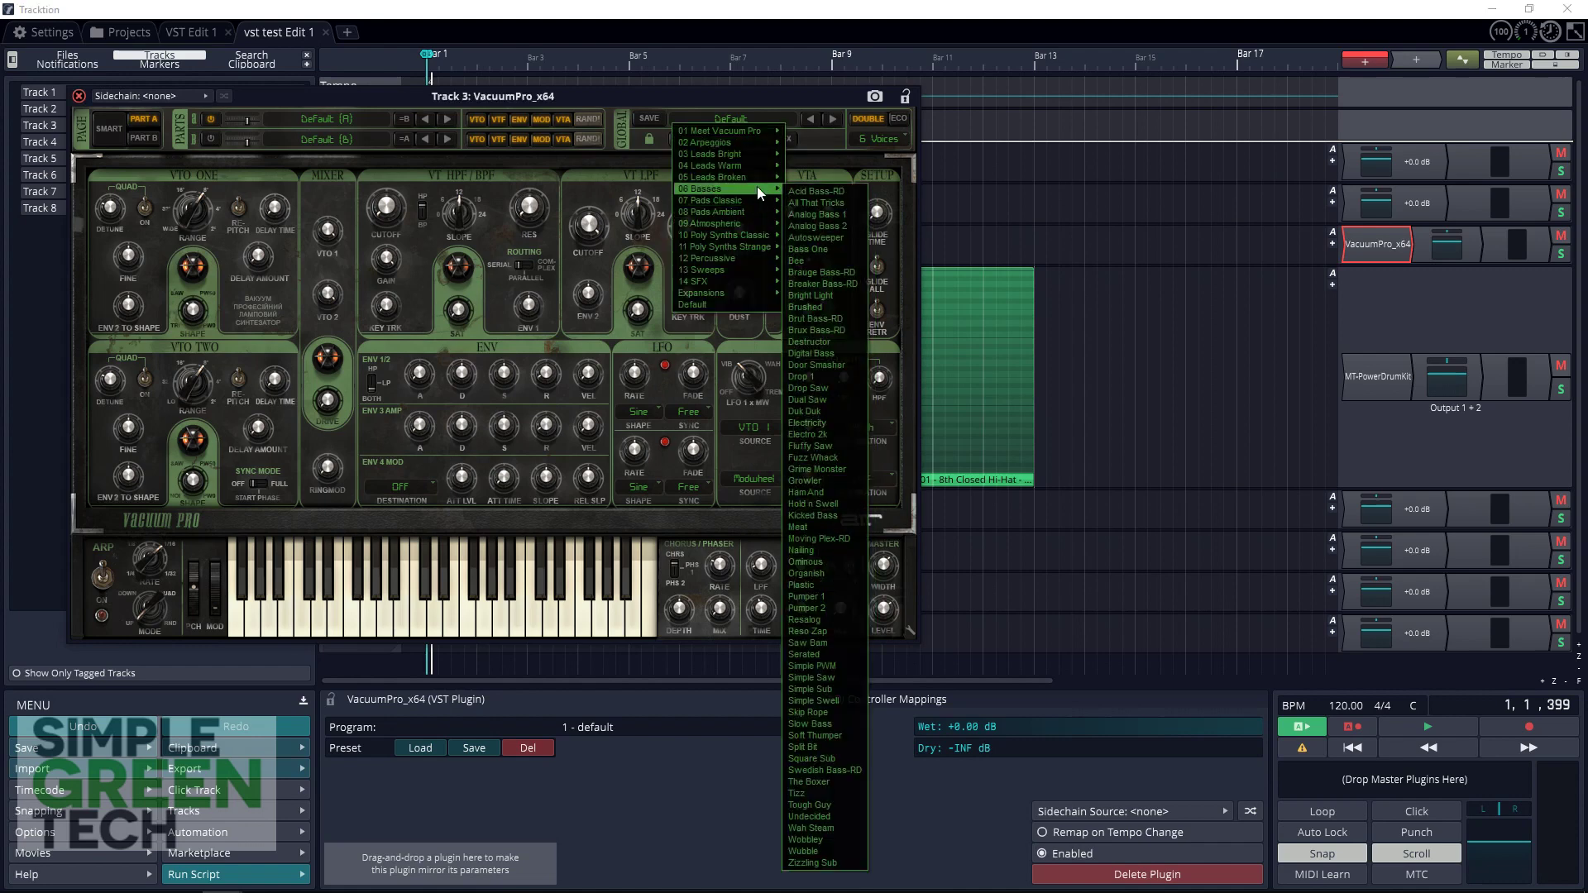
left_click(848, 217)
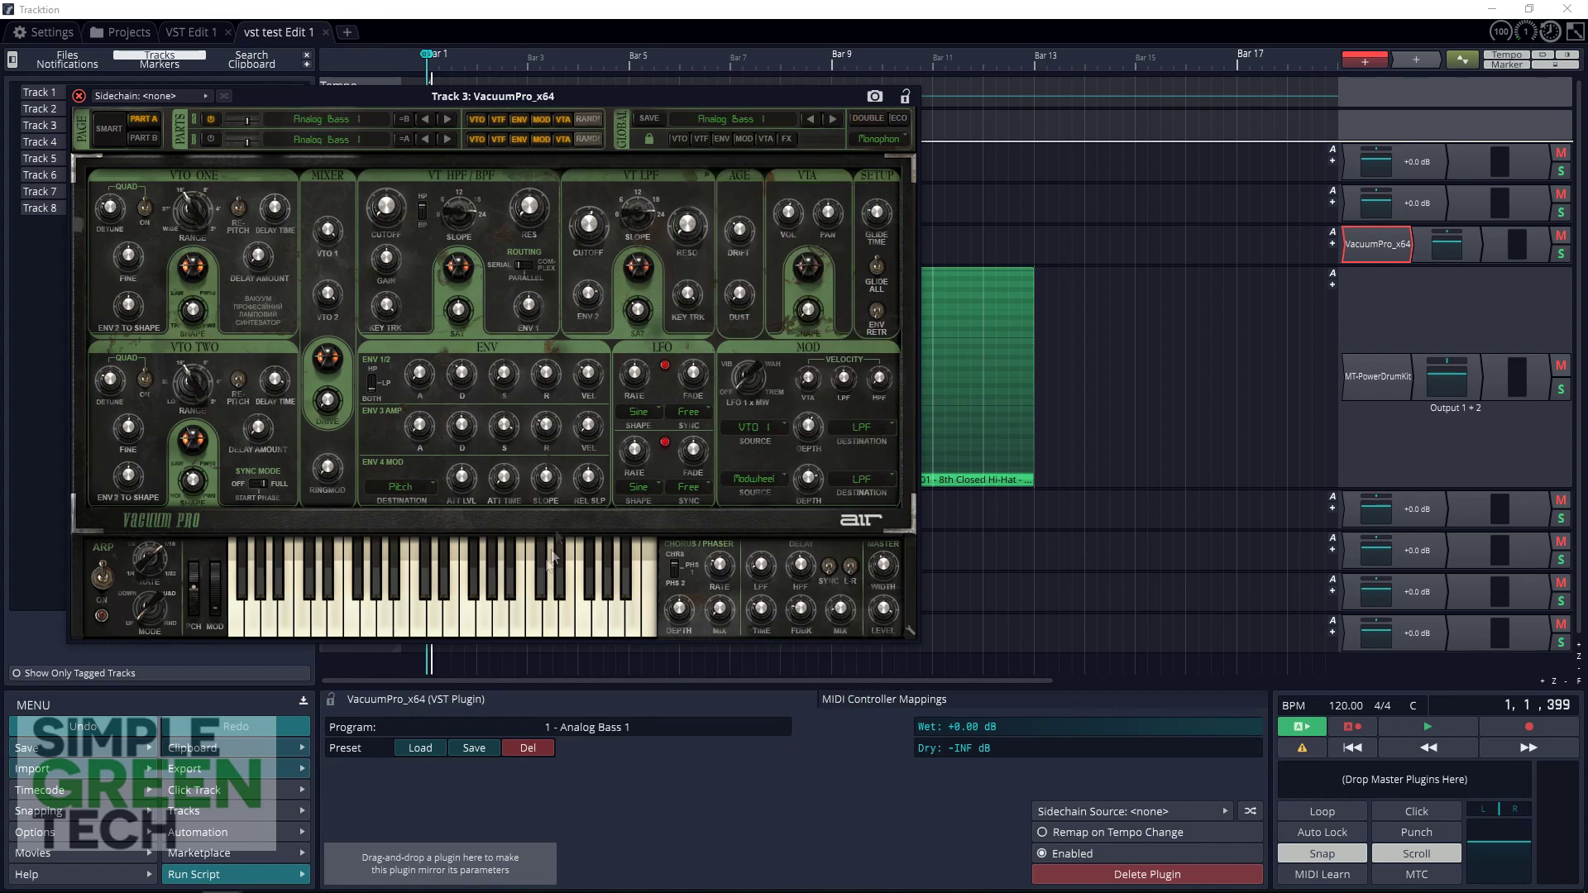
left_click(351, 612)
left_click(80, 97)
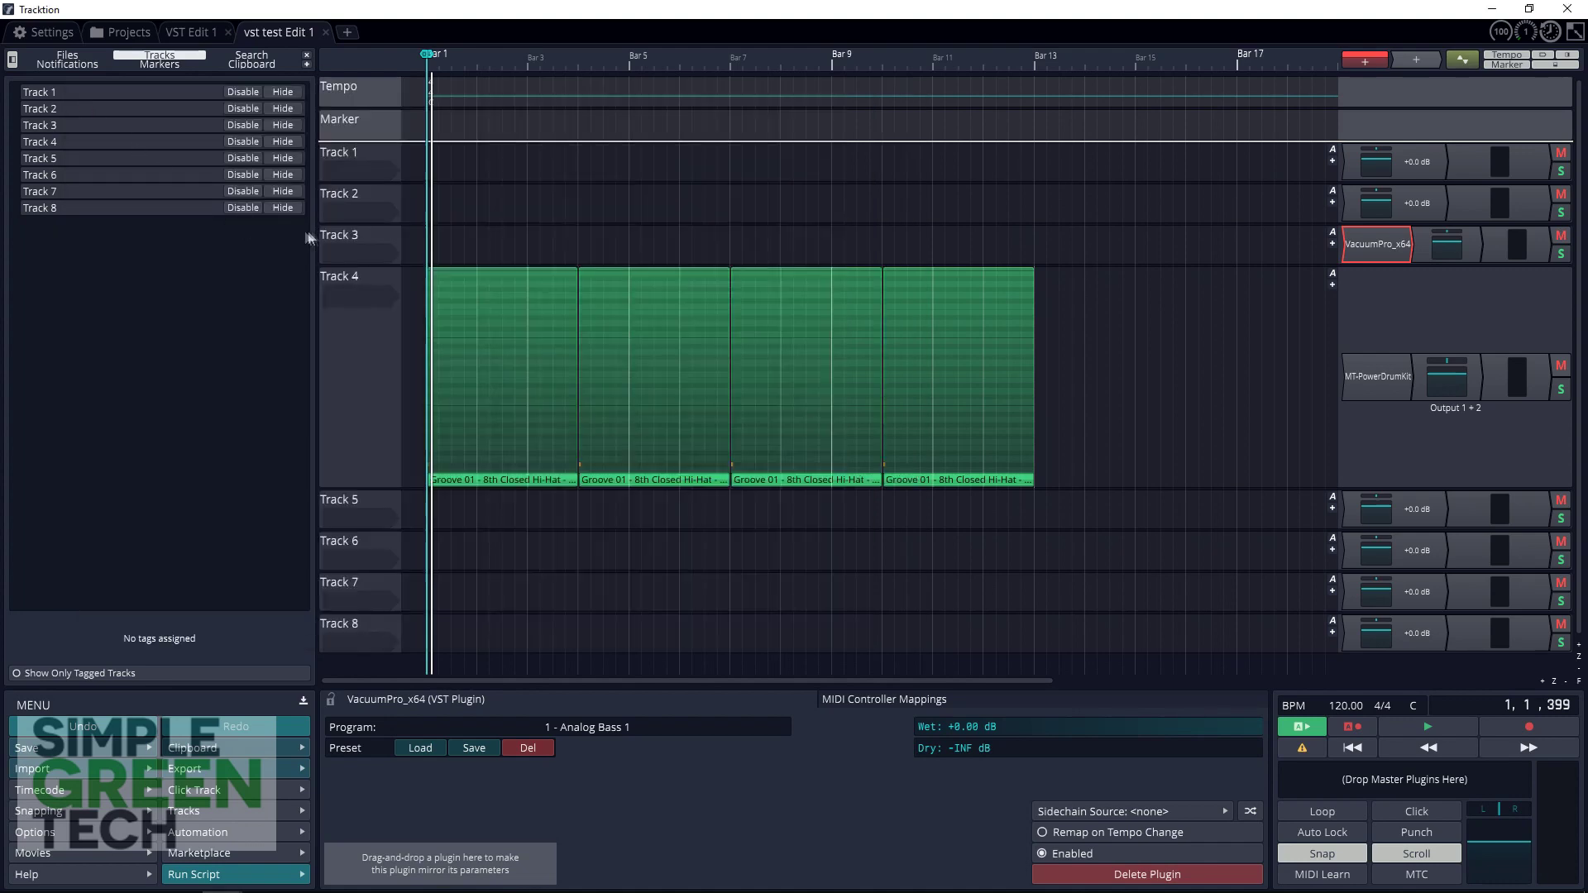
Step: Insert a new MIDI clip on Track 3 and stretch it from bar 1 to bar 13
left_click(378, 238)
right_click(382, 237)
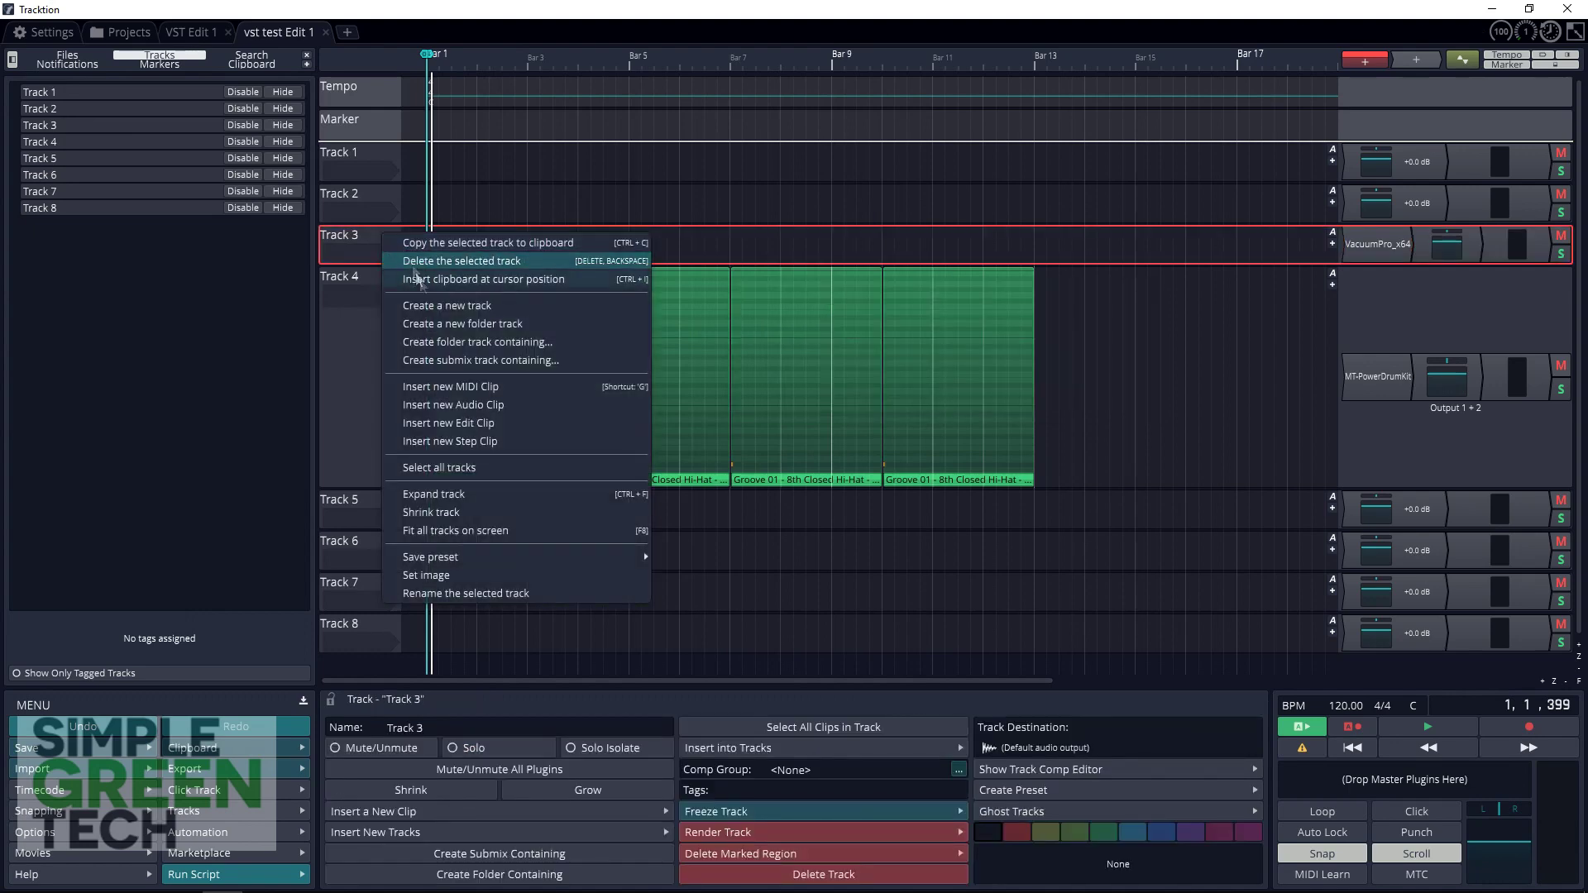
left_click(476, 387)
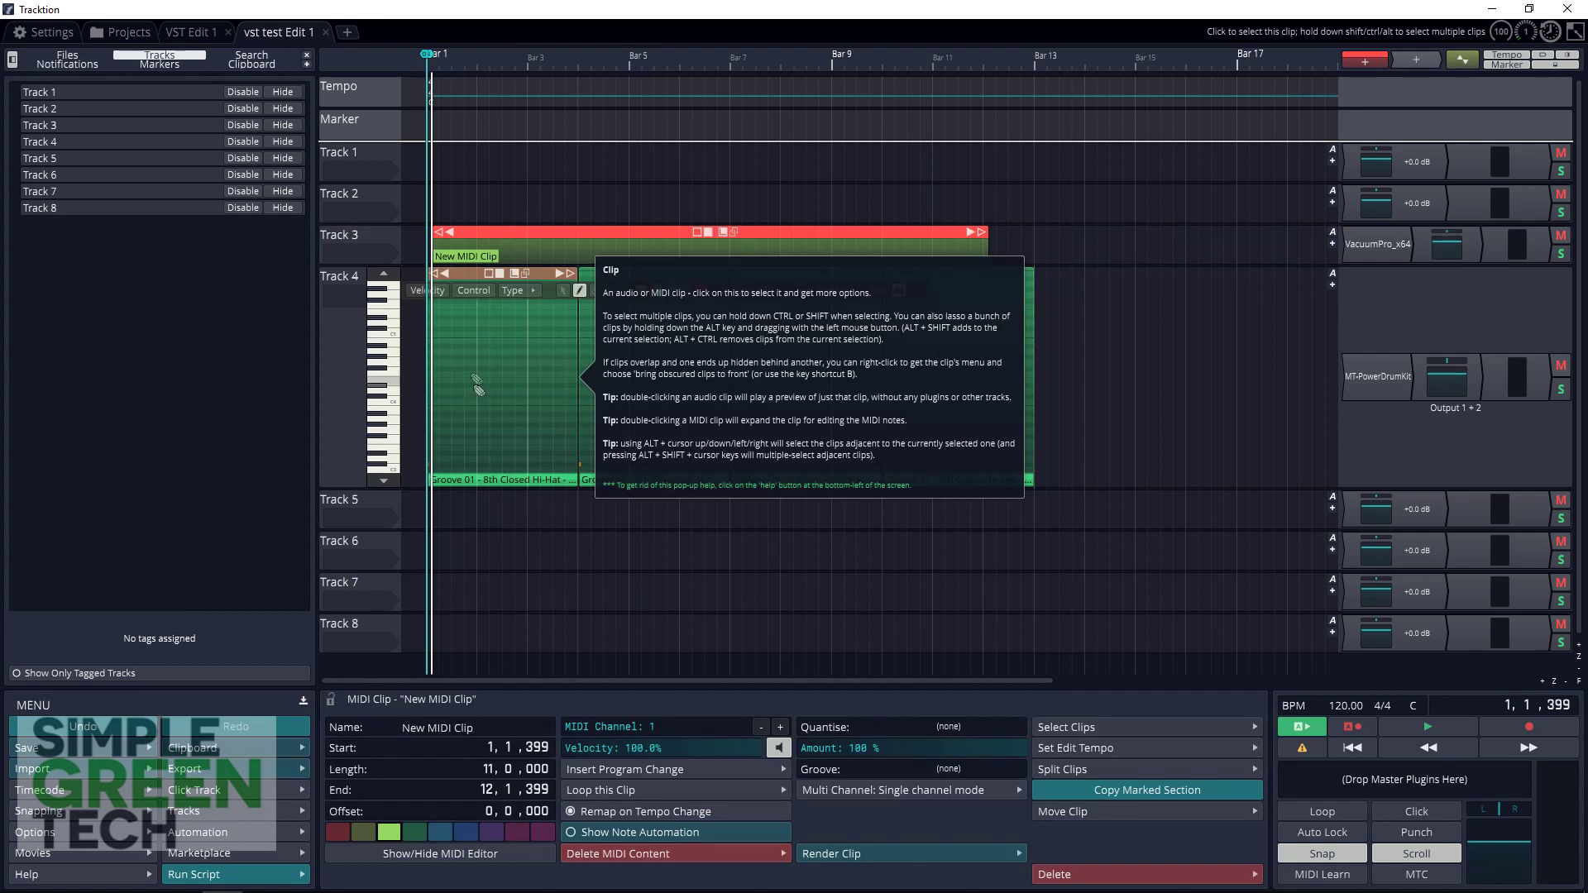
left_click_drag(982, 235, 1022, 239)
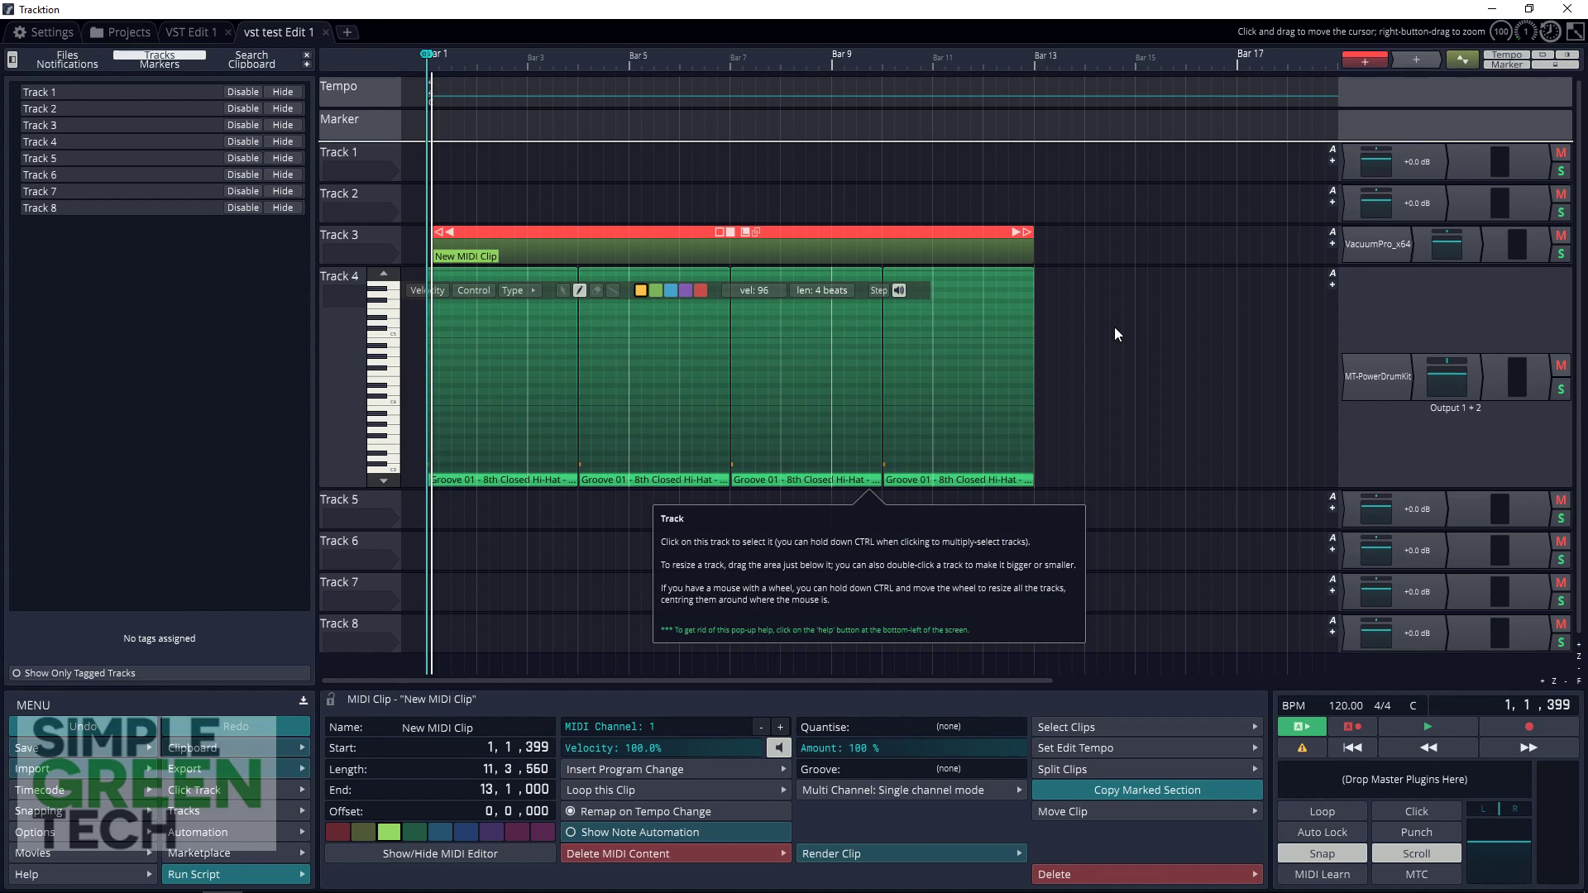
left_click(382, 236)
double_click(385, 235)
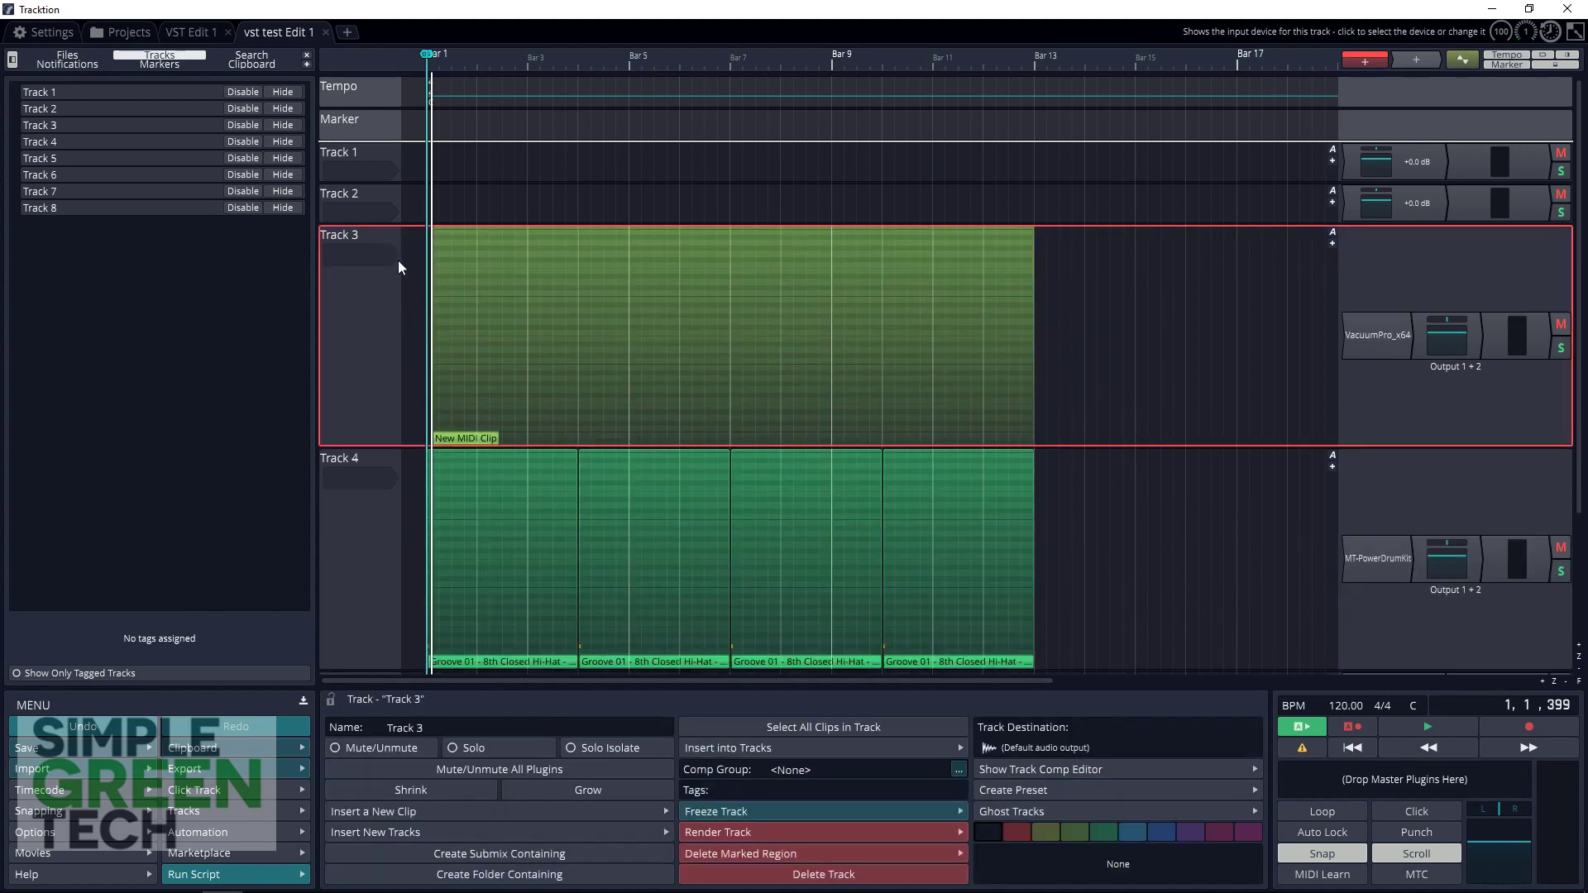
Step: Draw the first bass note in Track 3's clip and lower it from C4 to D3
mouse_move(450, 344)
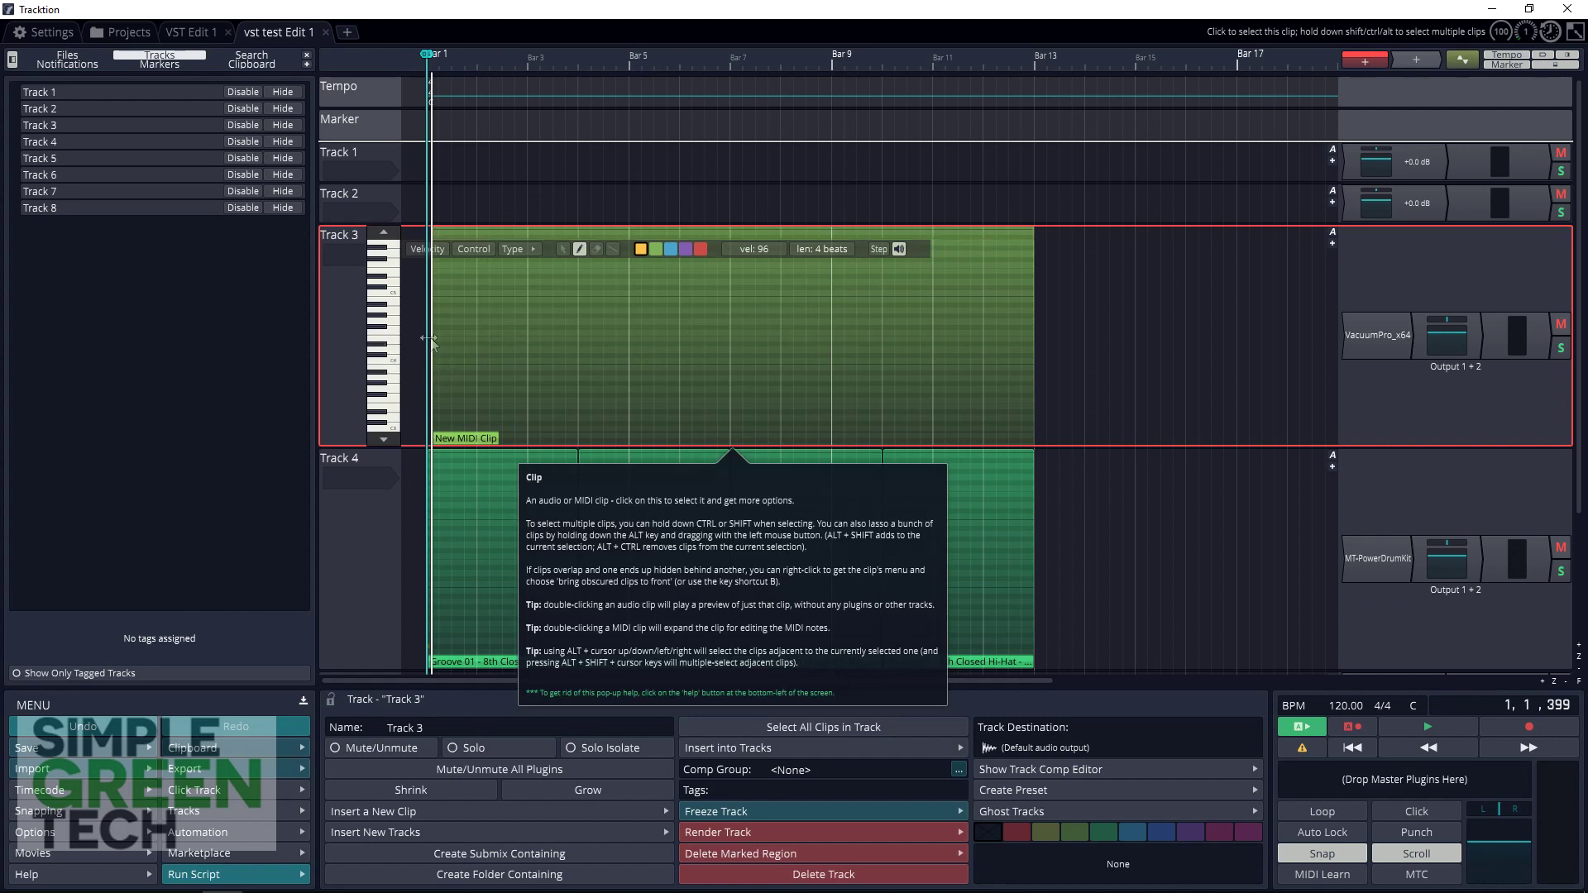
mouse_move(398, 368)
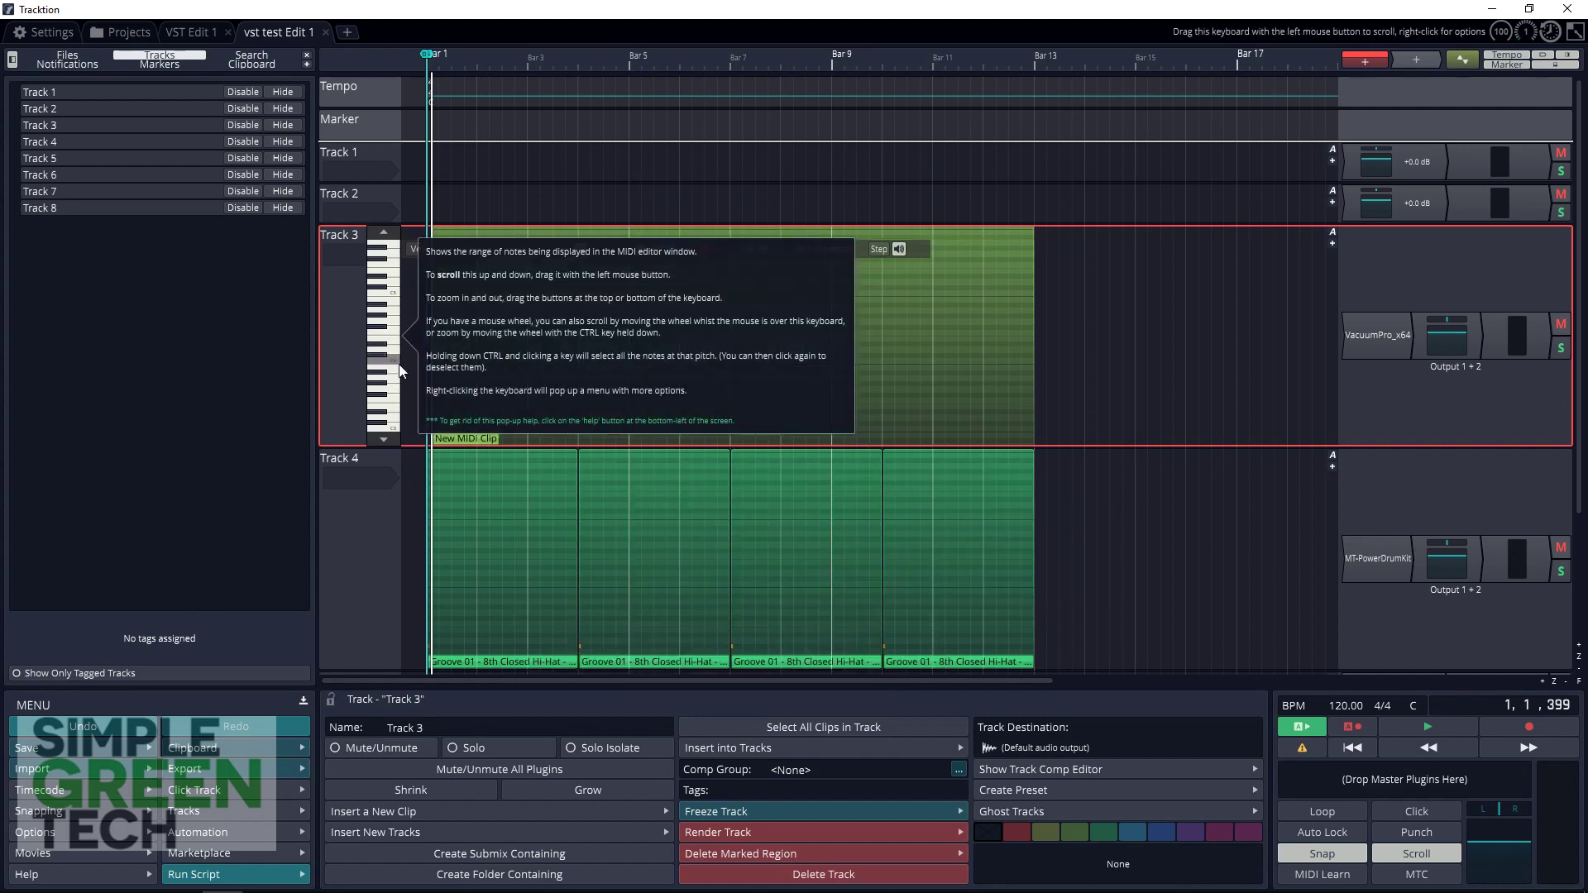
mouse_move(446, 378)
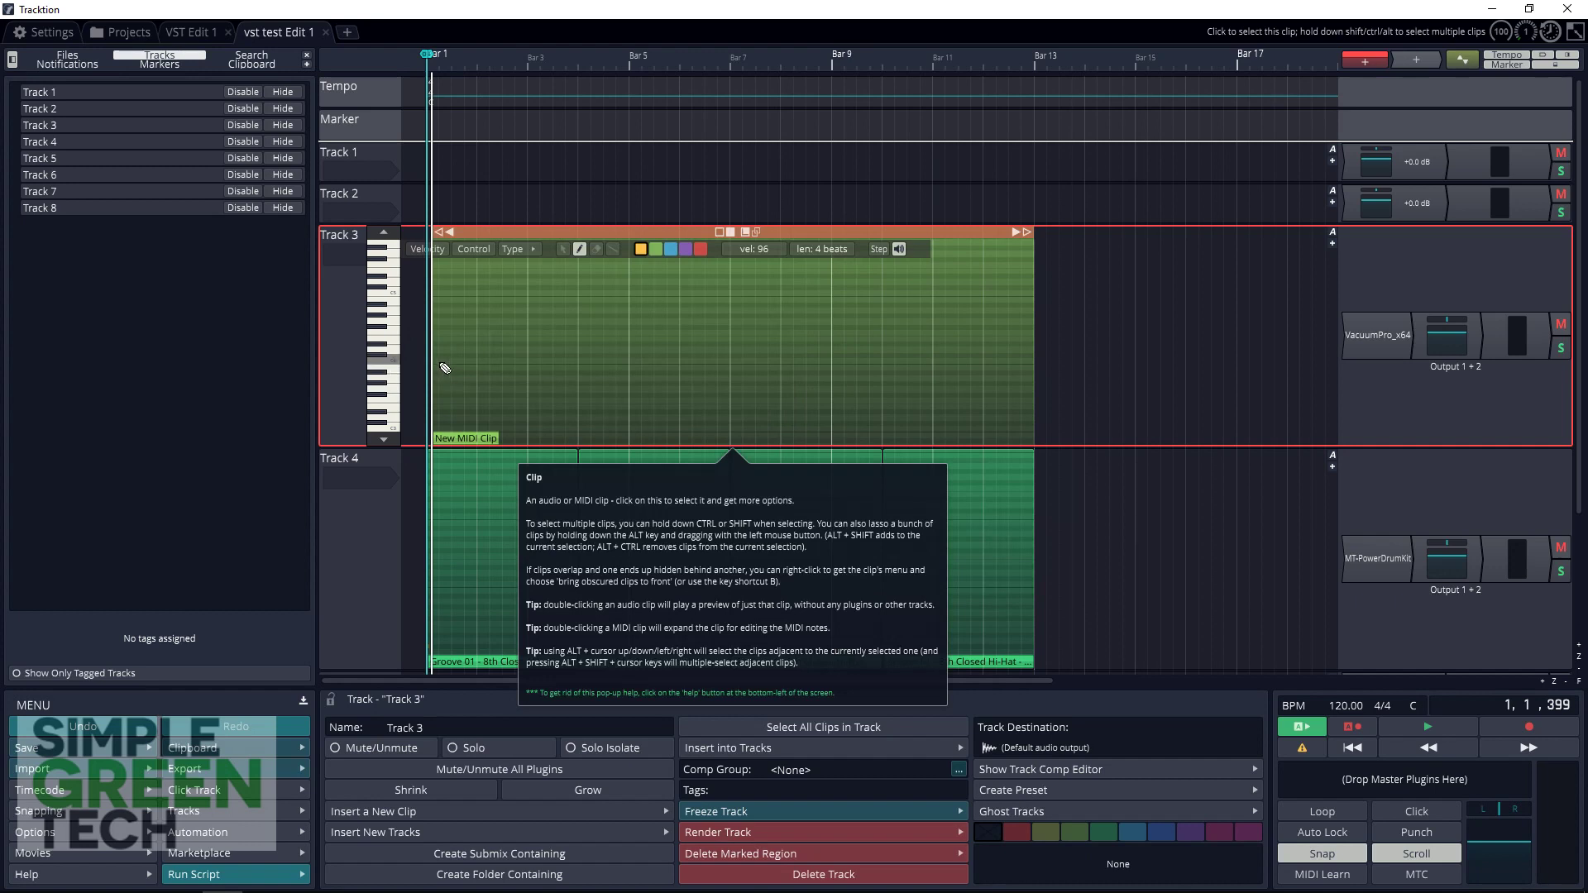
left_click(440, 361)
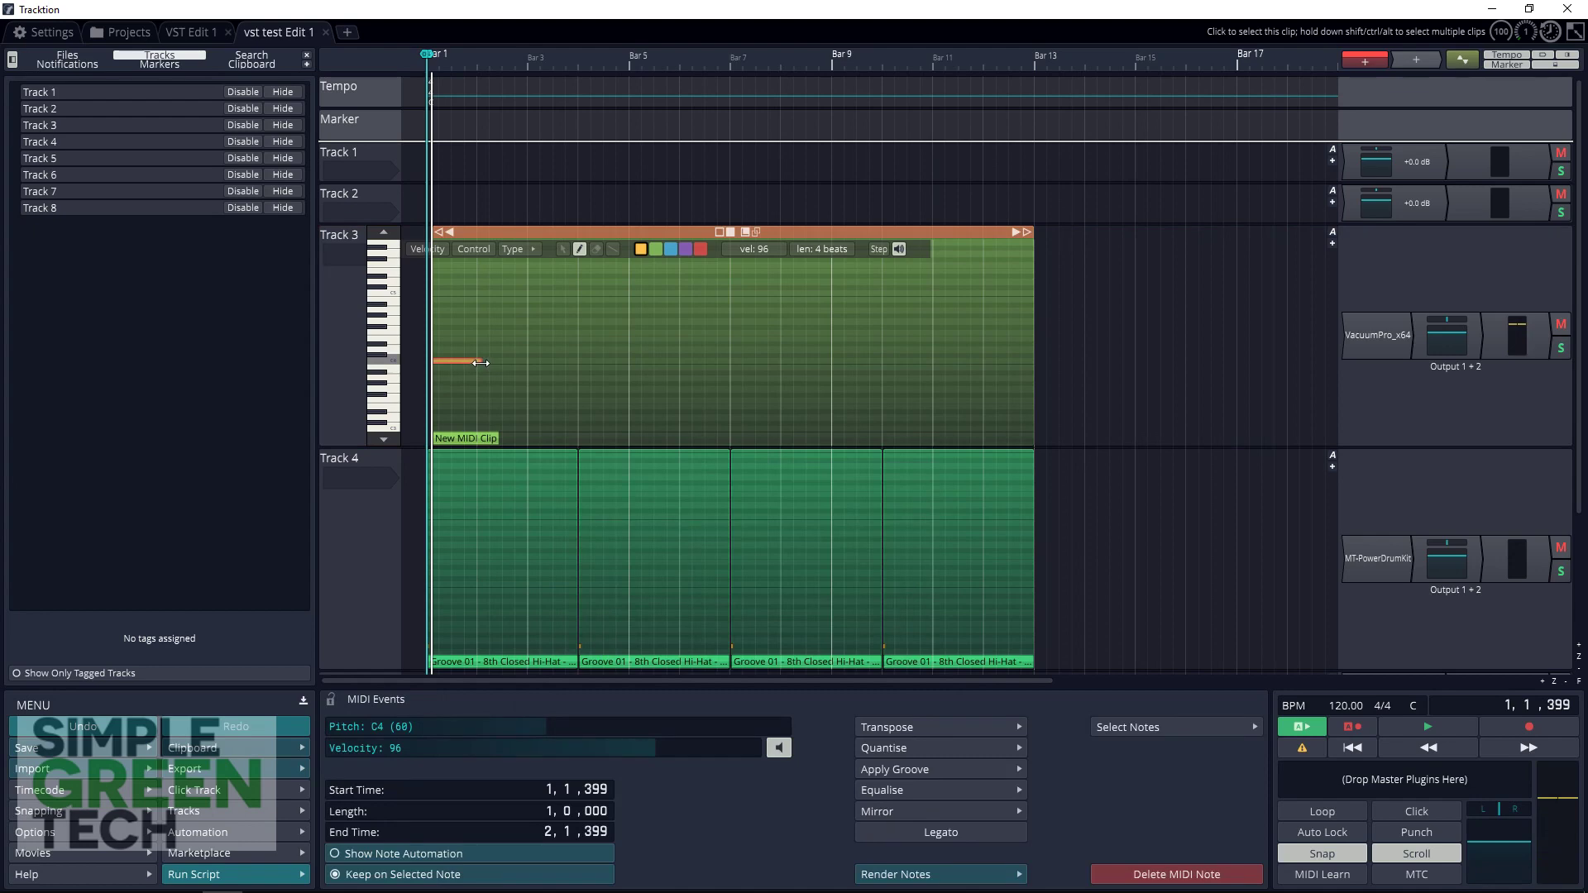
left_click(480, 363)
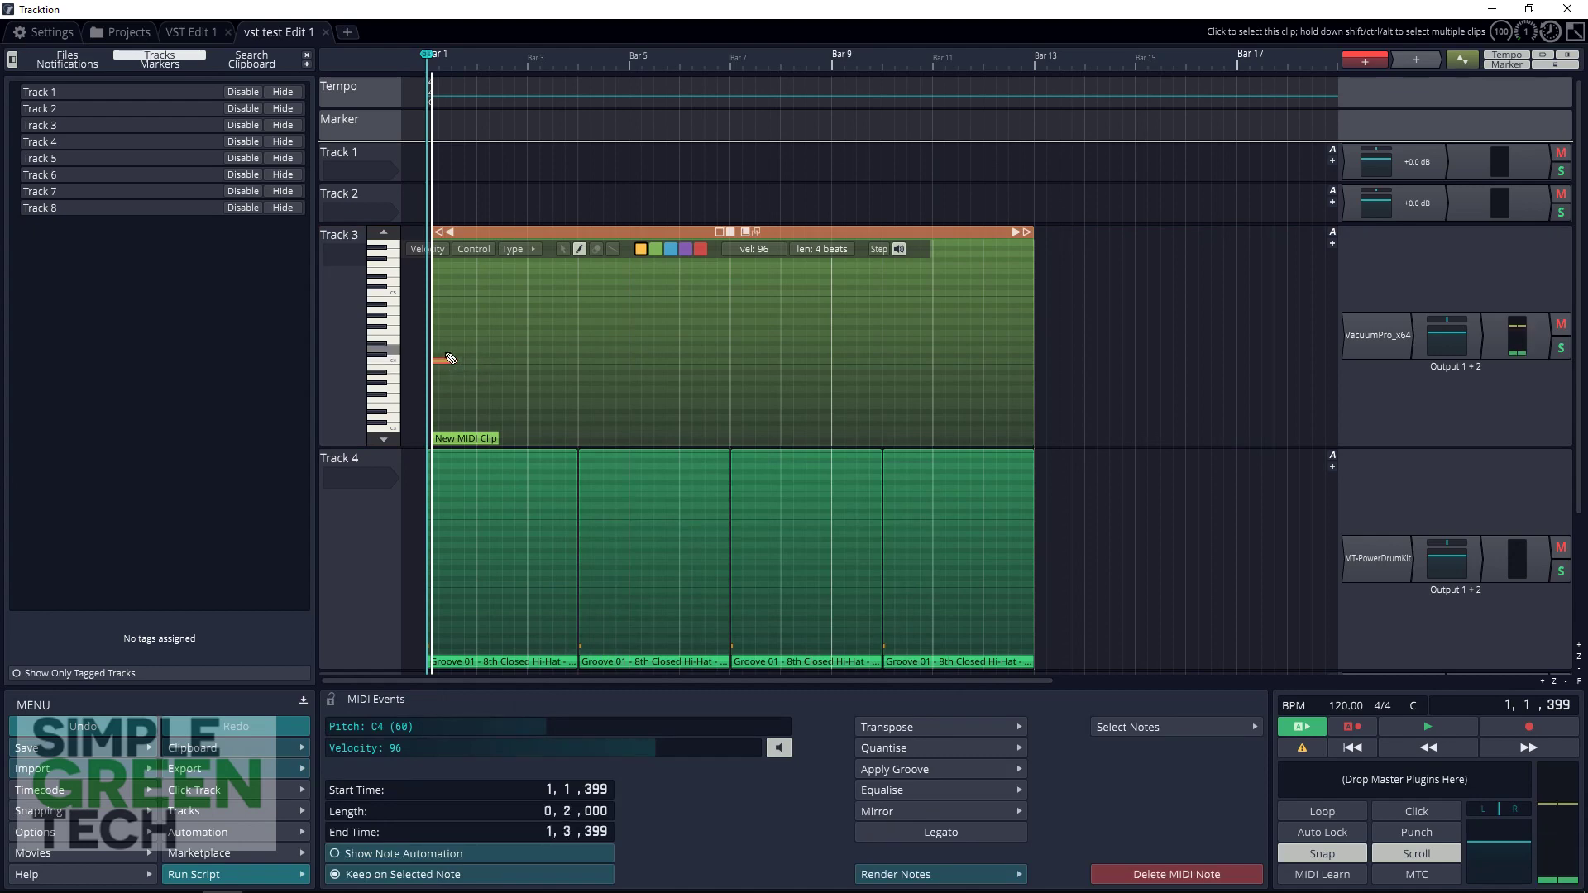
left_click_drag(439, 359, 436, 420)
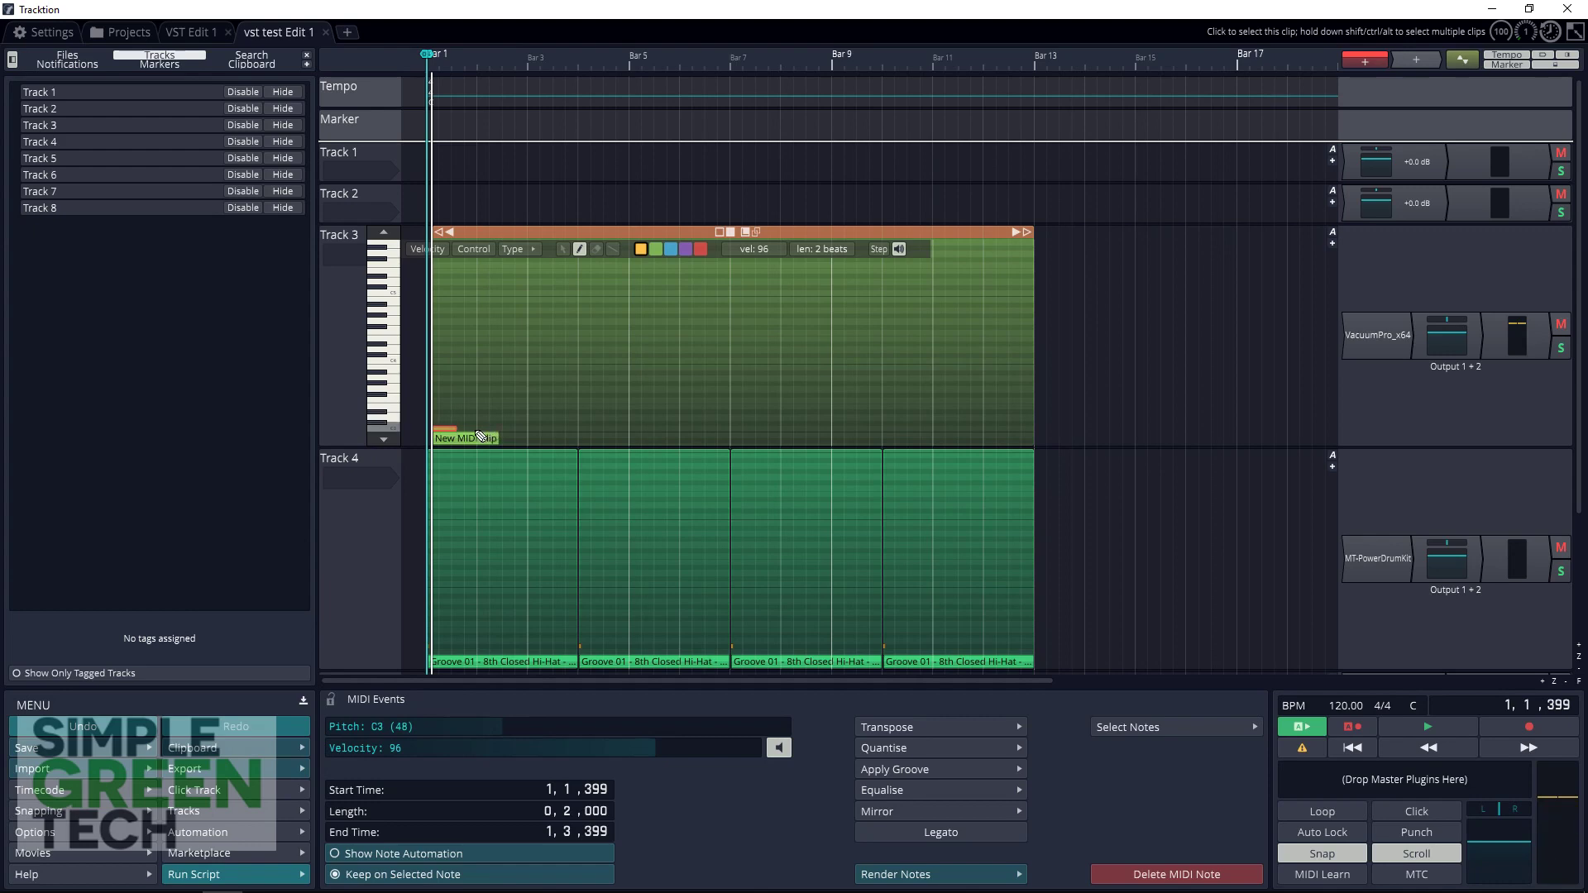
Step: Add repeated D3 bass notes through bar 2 beat 3 and play the pattern back
left_click(475, 429)
left_click(599, 428)
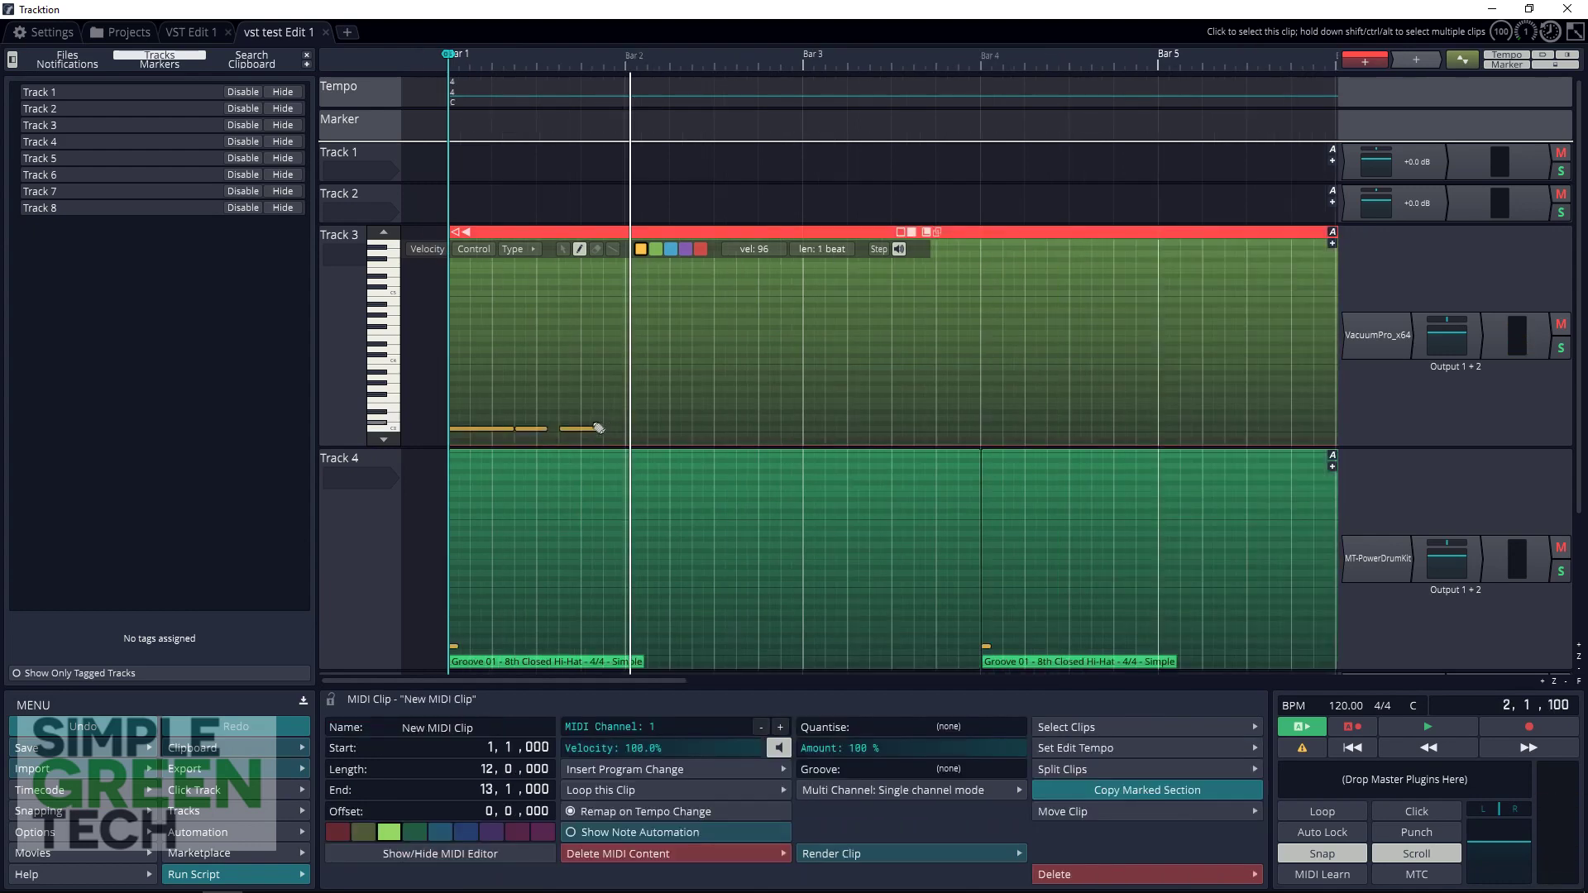
left_click(501, 430)
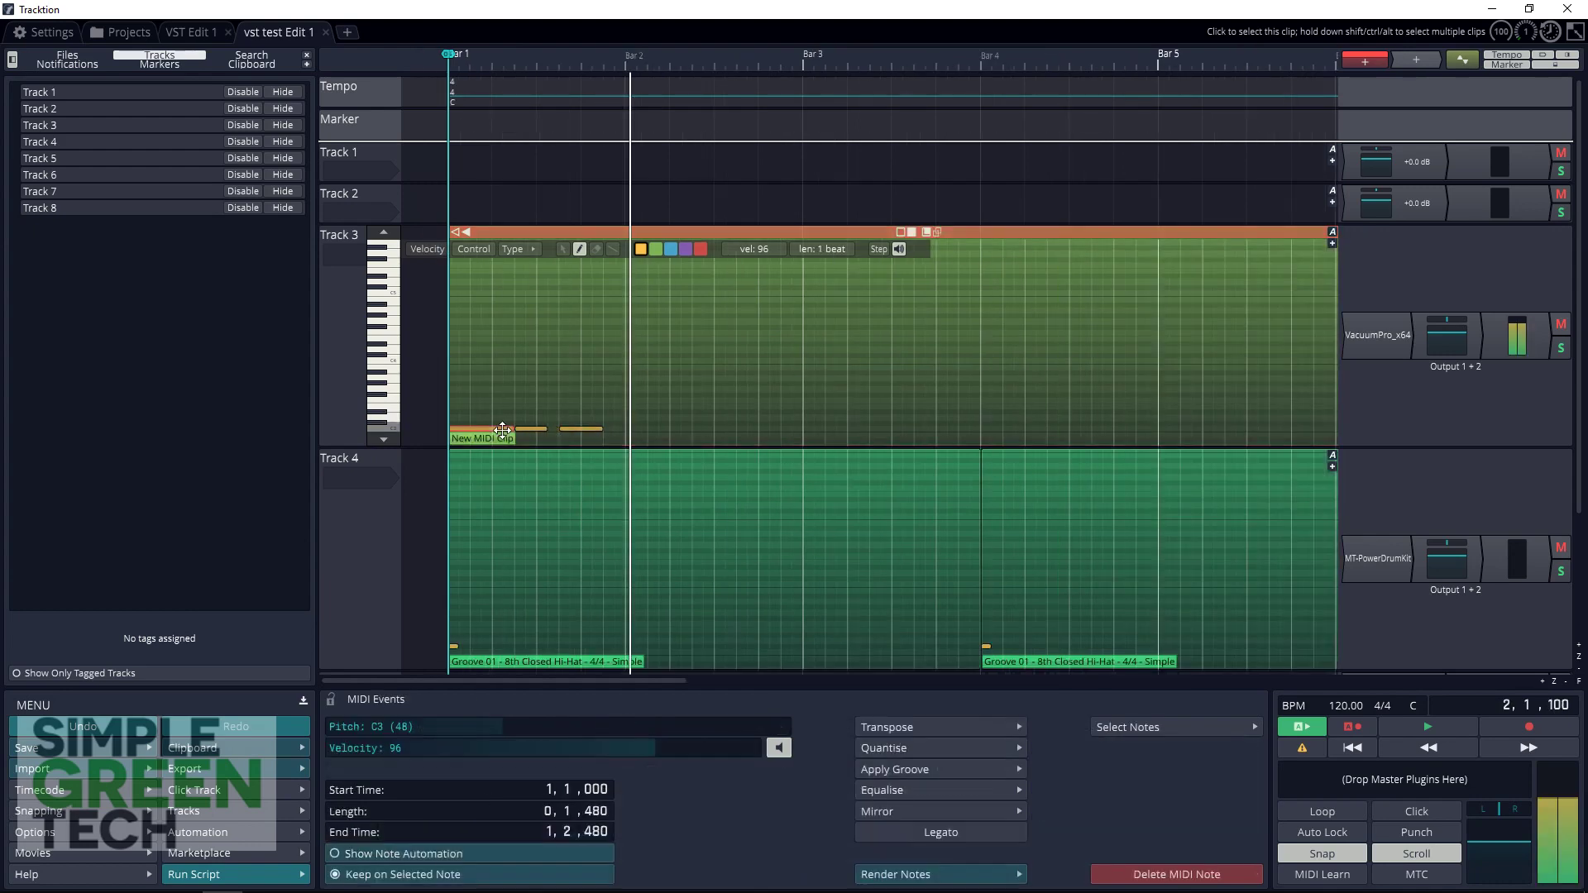
left_click(633, 429)
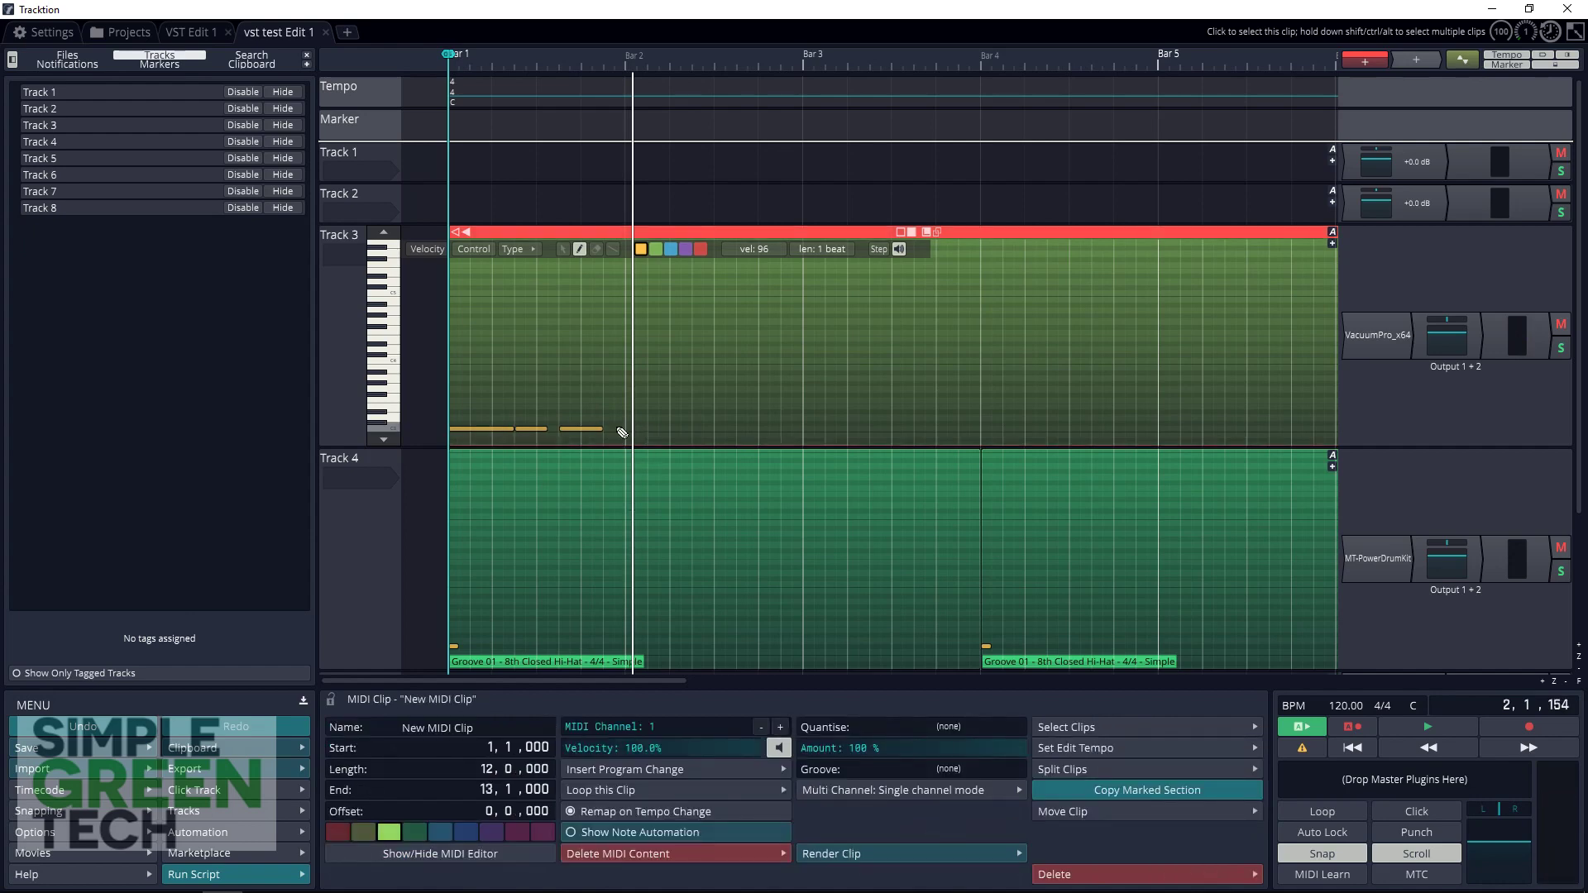
left_click(625, 429)
left_click(531, 428)
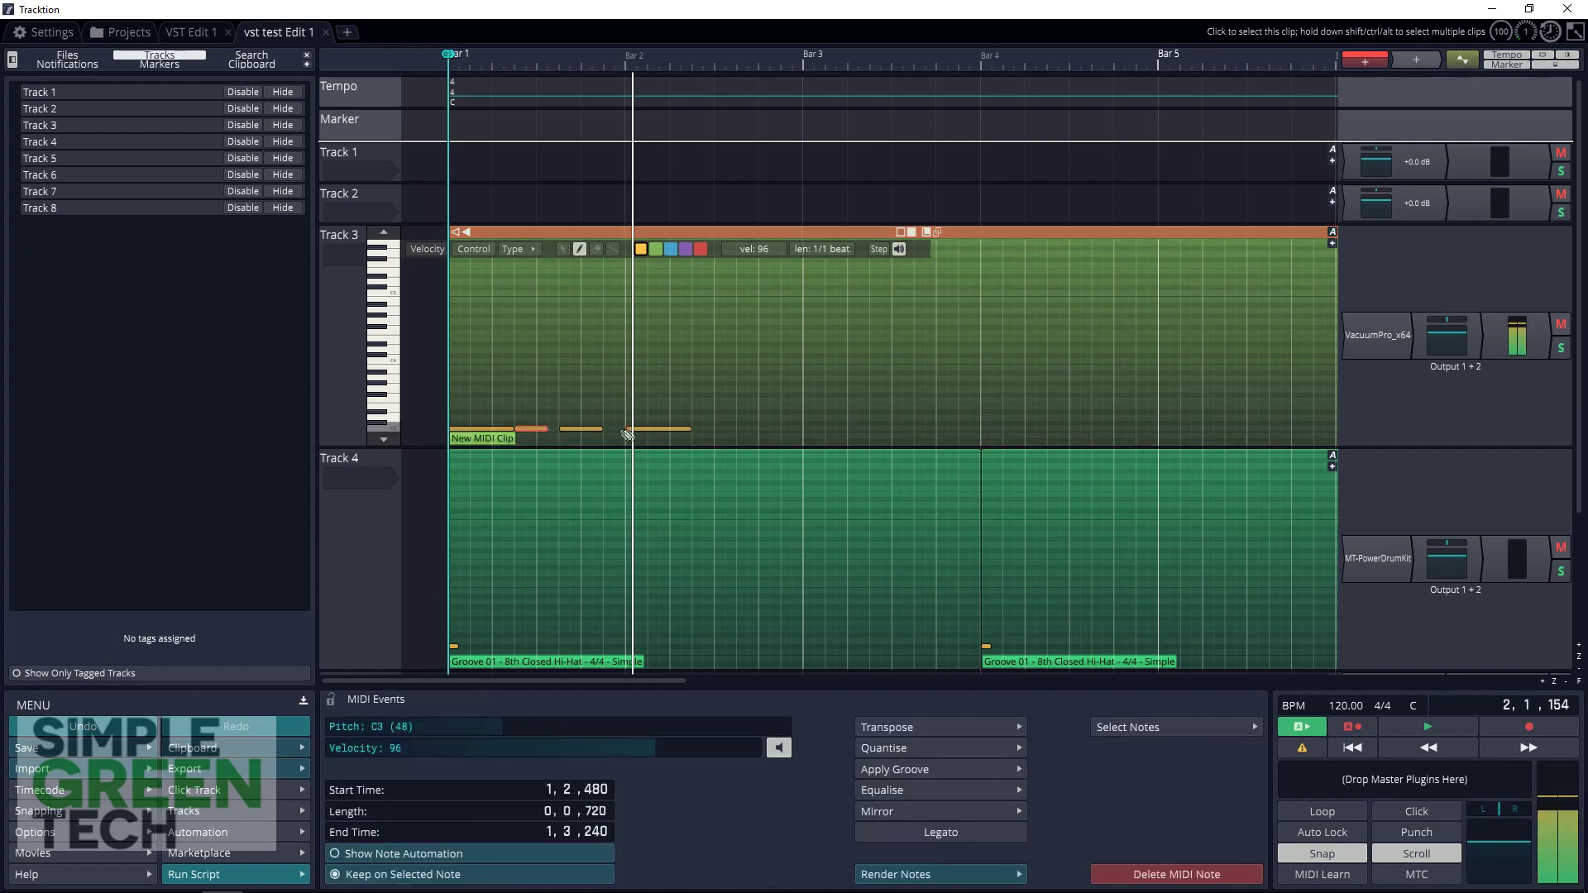
left_click(702, 429)
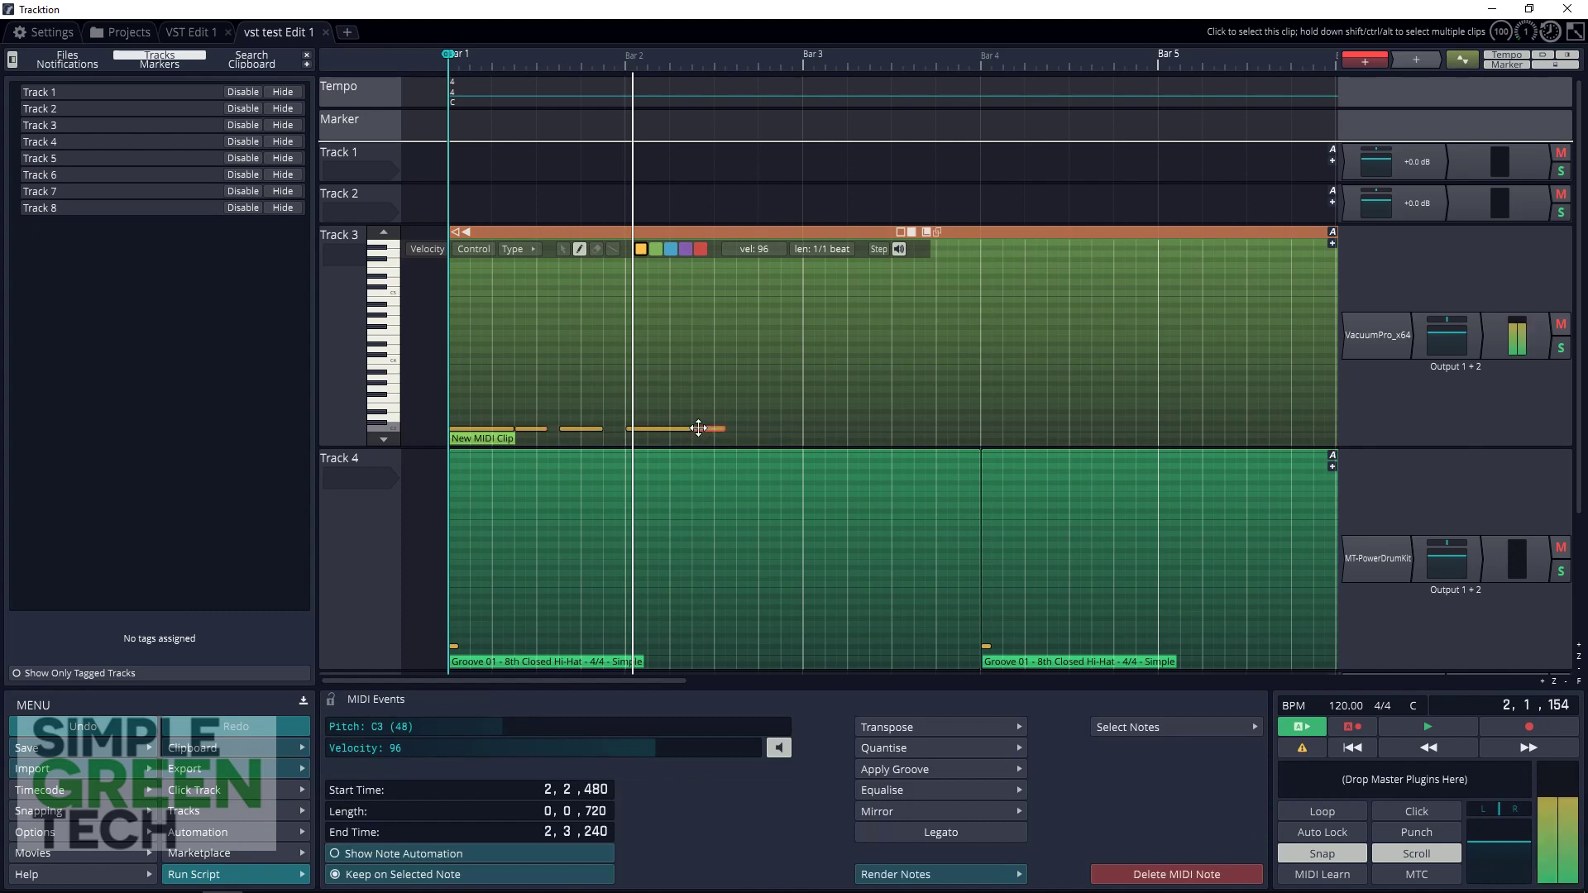
left_click(593, 429)
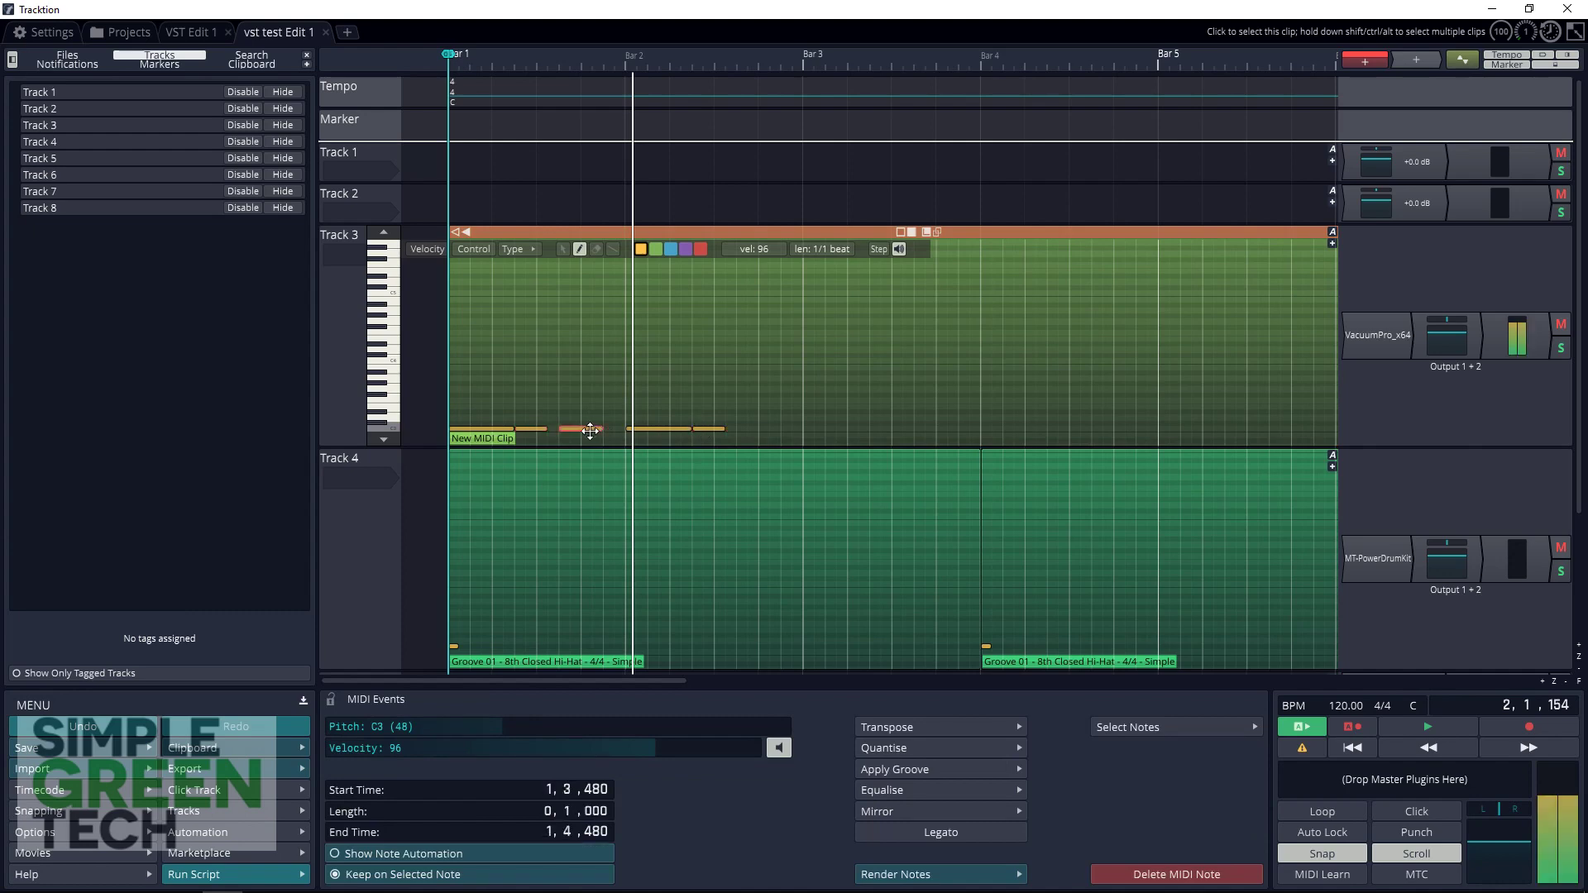
left_click(740, 429)
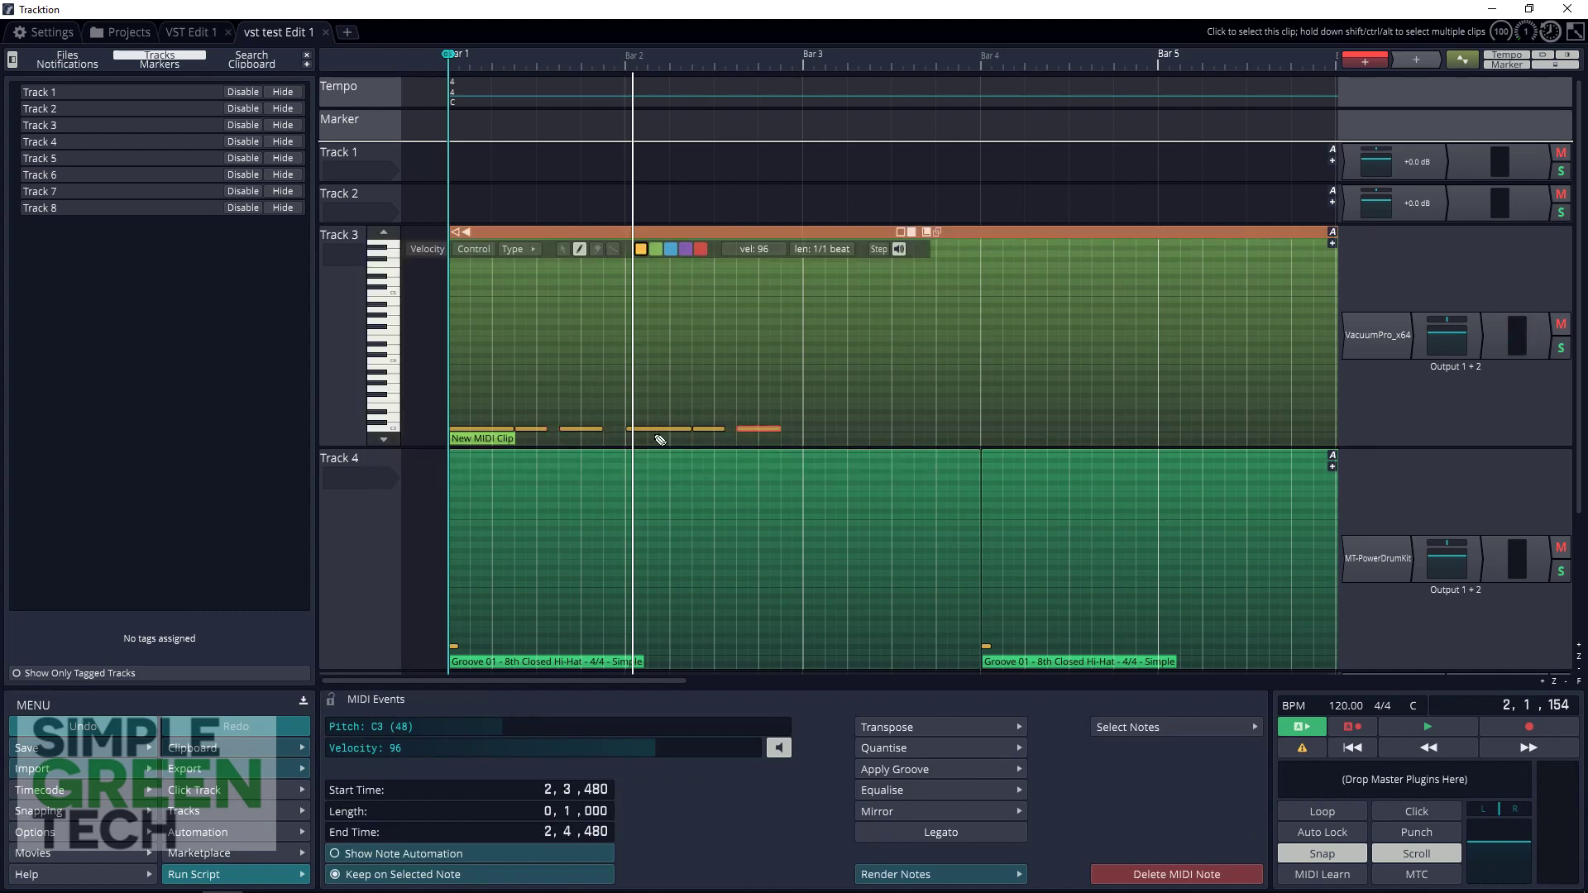
key("space")
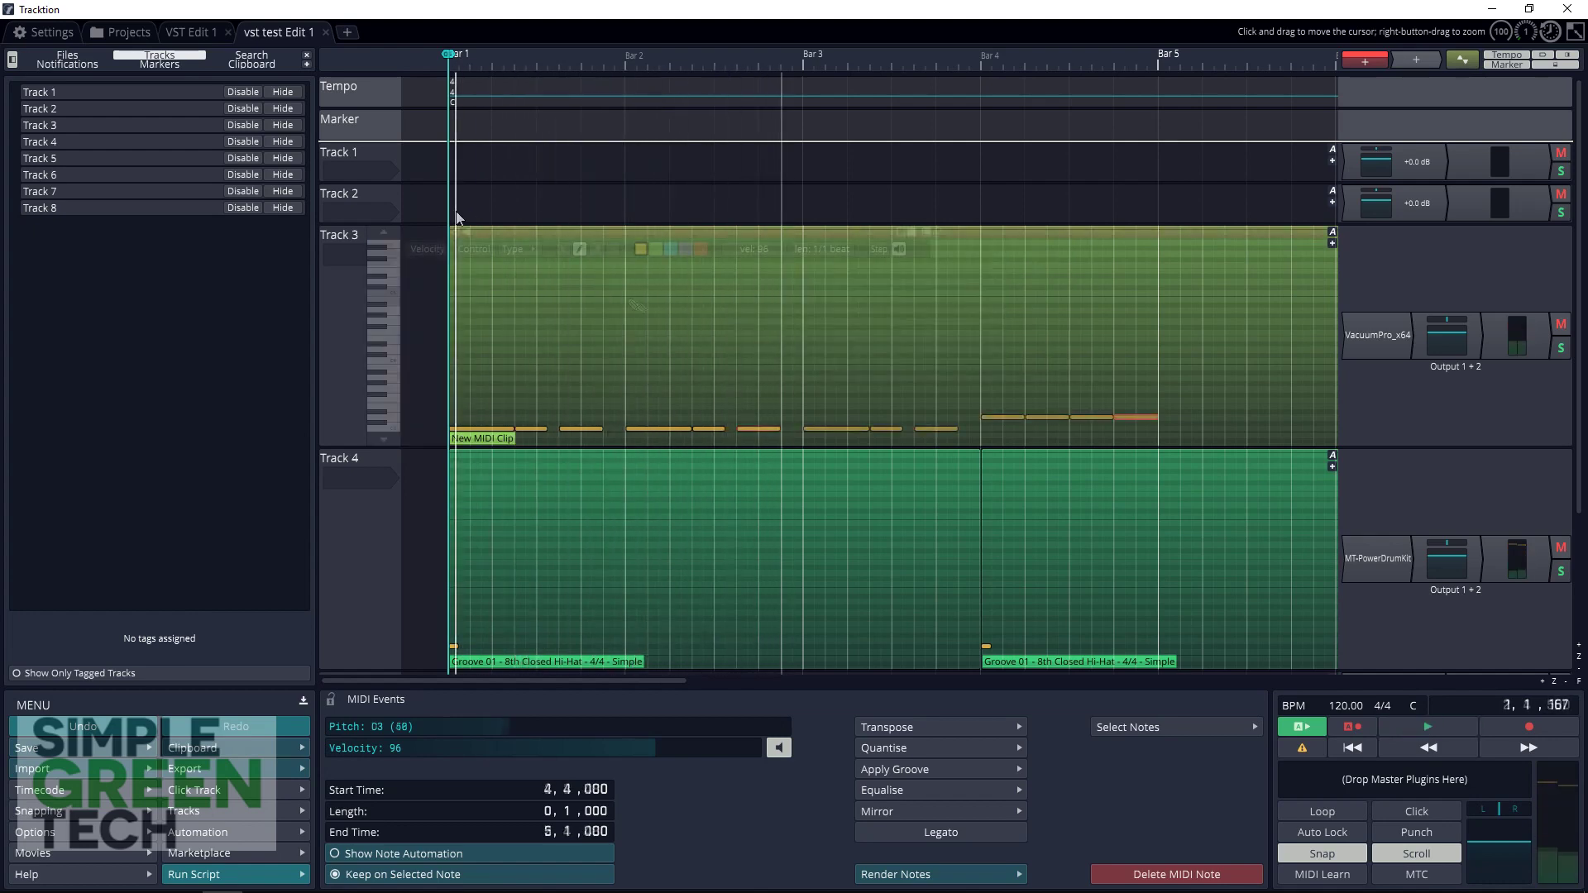
key("space")
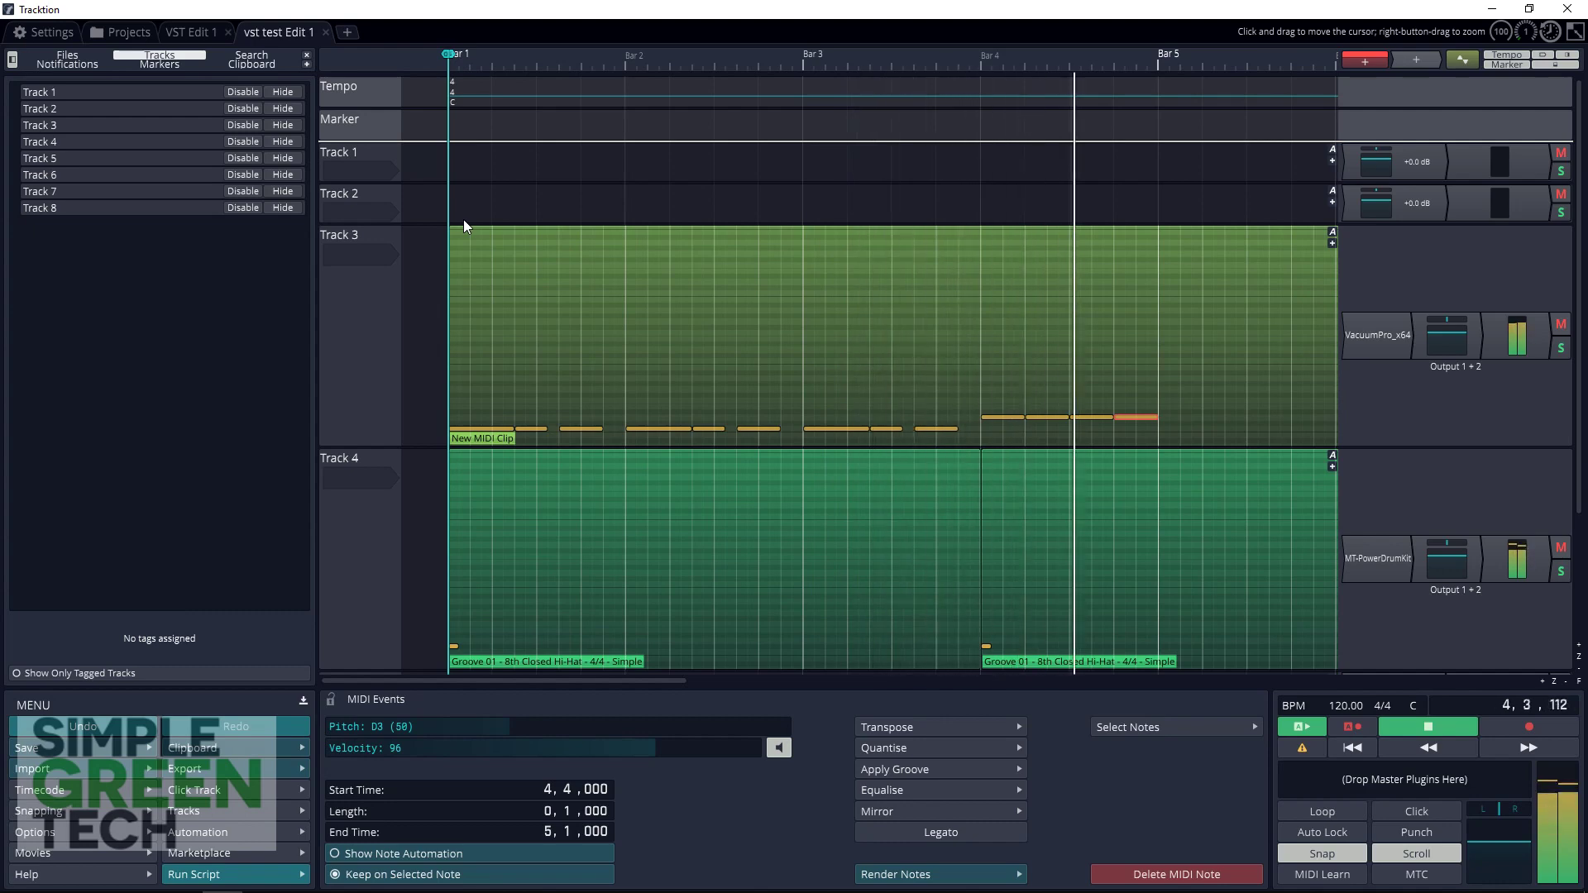
Step: Select all the clip's notes, delete them, then undo to restore them and close the editor
double_click(1216, 372)
right_click(1216, 370)
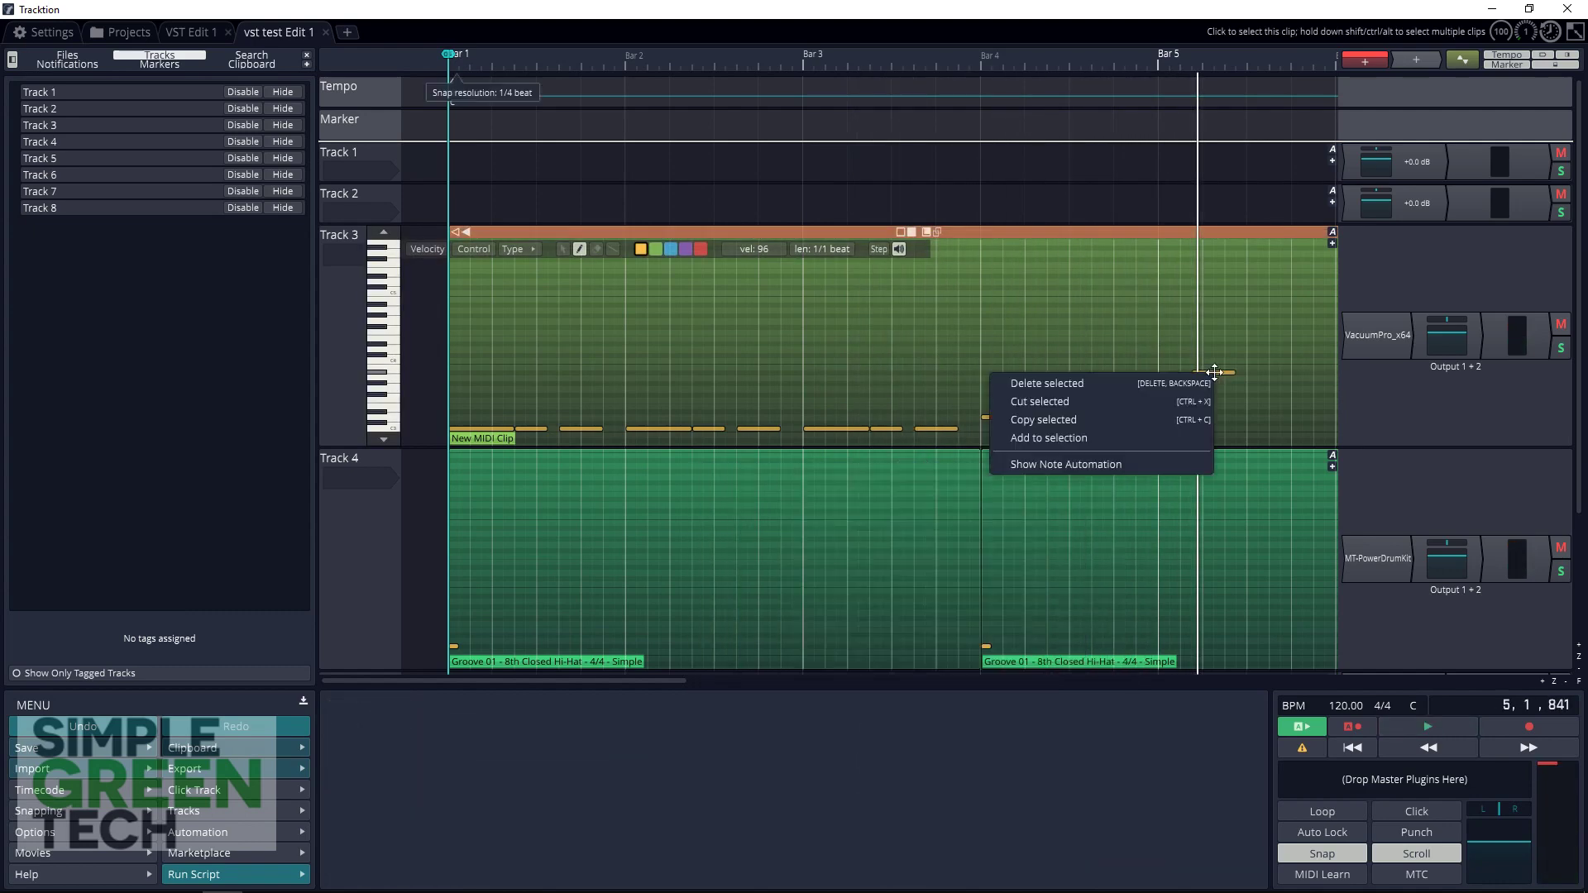
left_click(1168, 391)
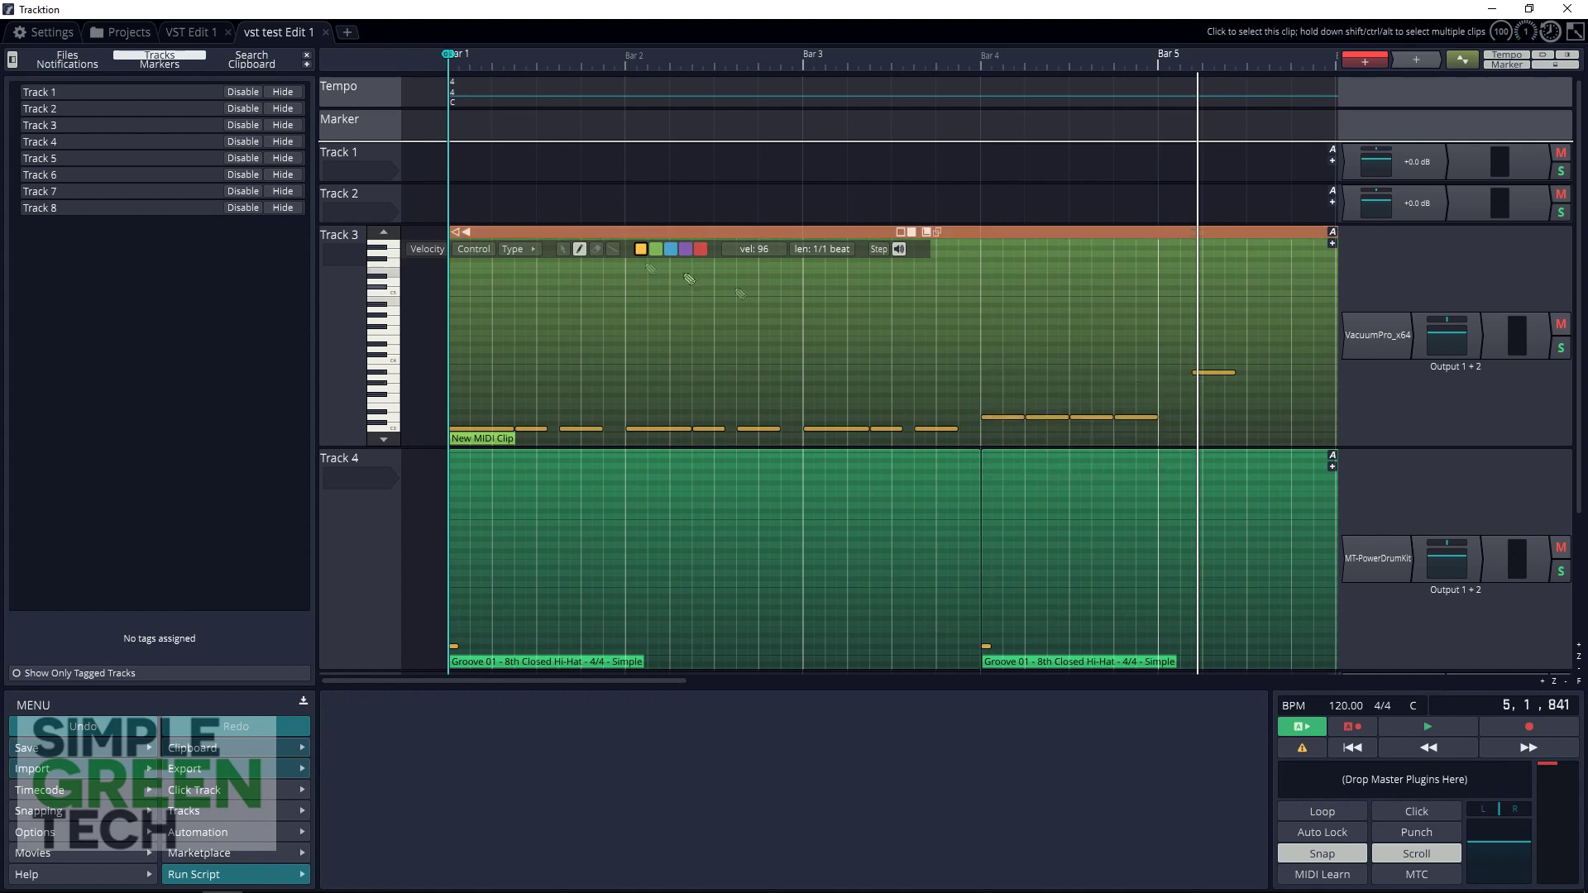
left_click(566, 249)
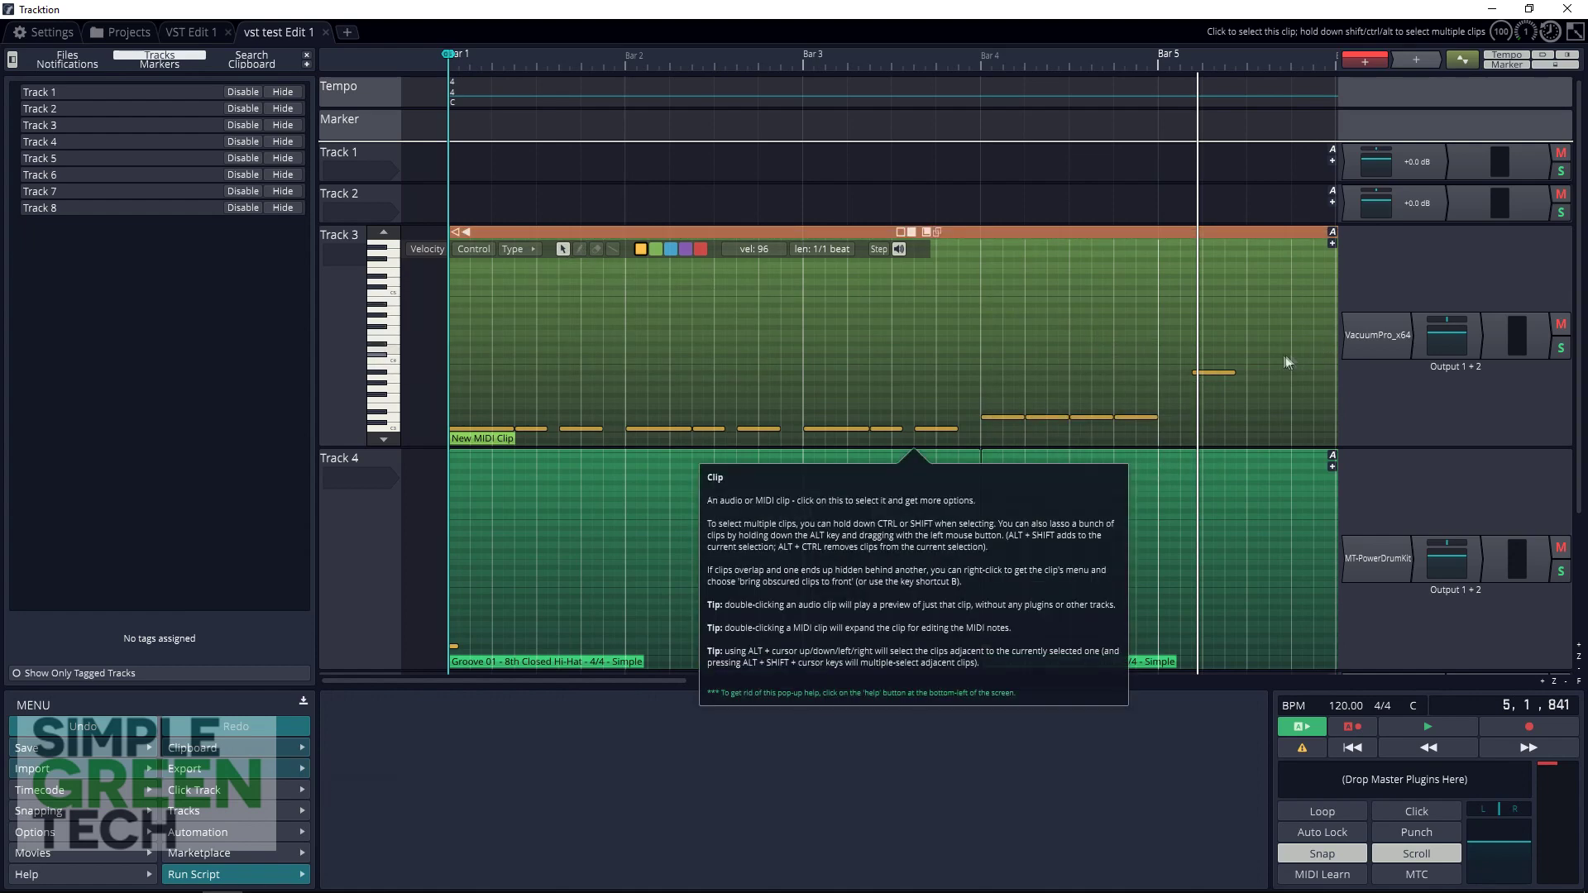
left_click_drag(1287, 331, 479, 415)
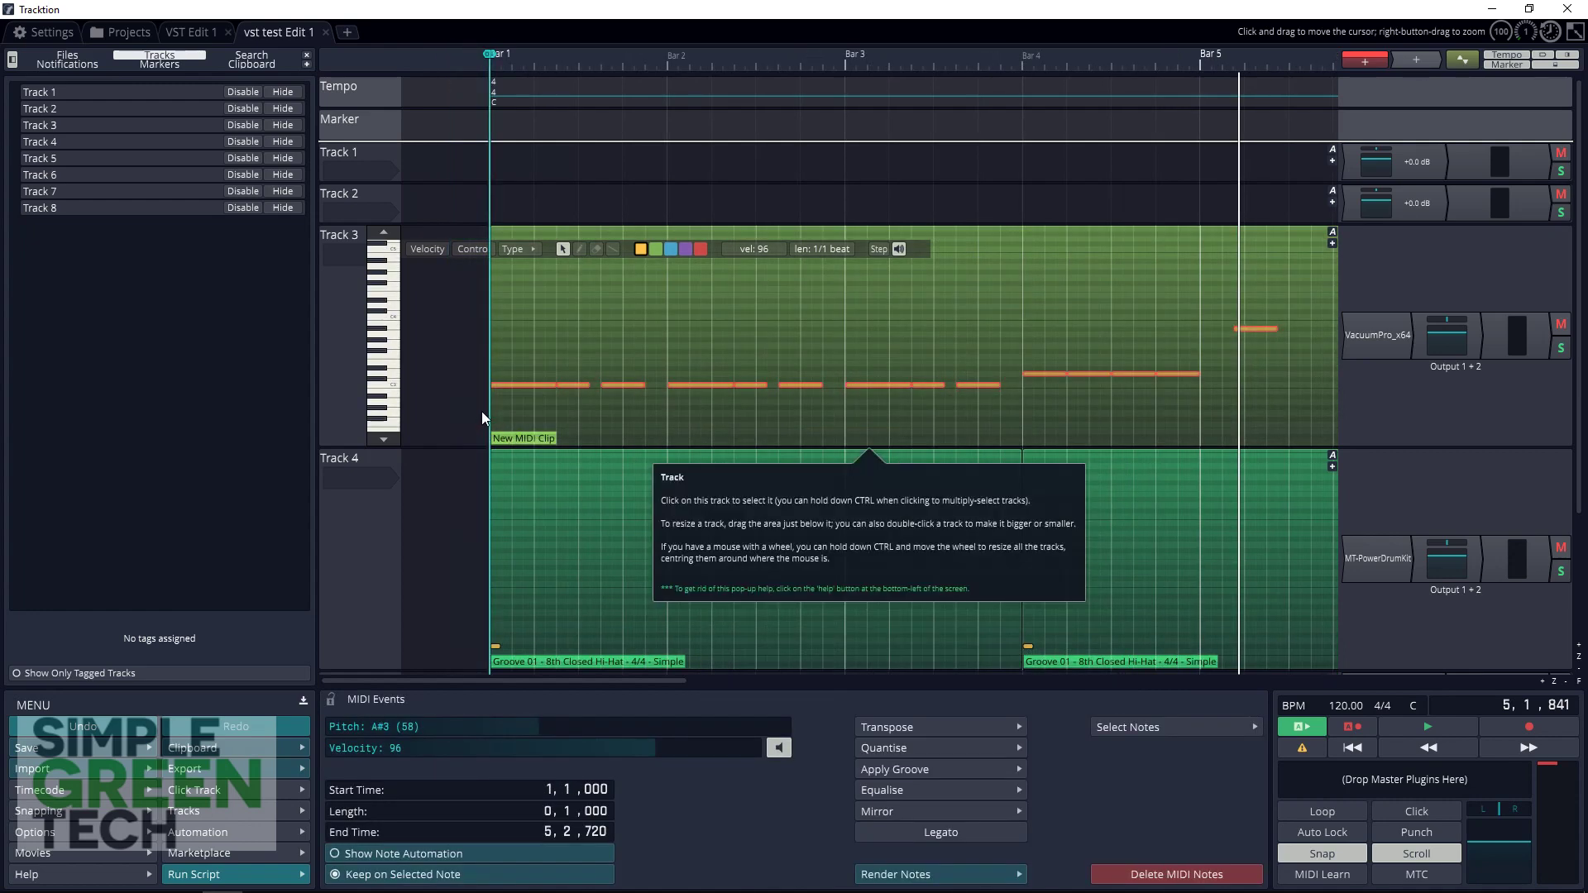
right_click(1269, 330)
left_click(1212, 342)
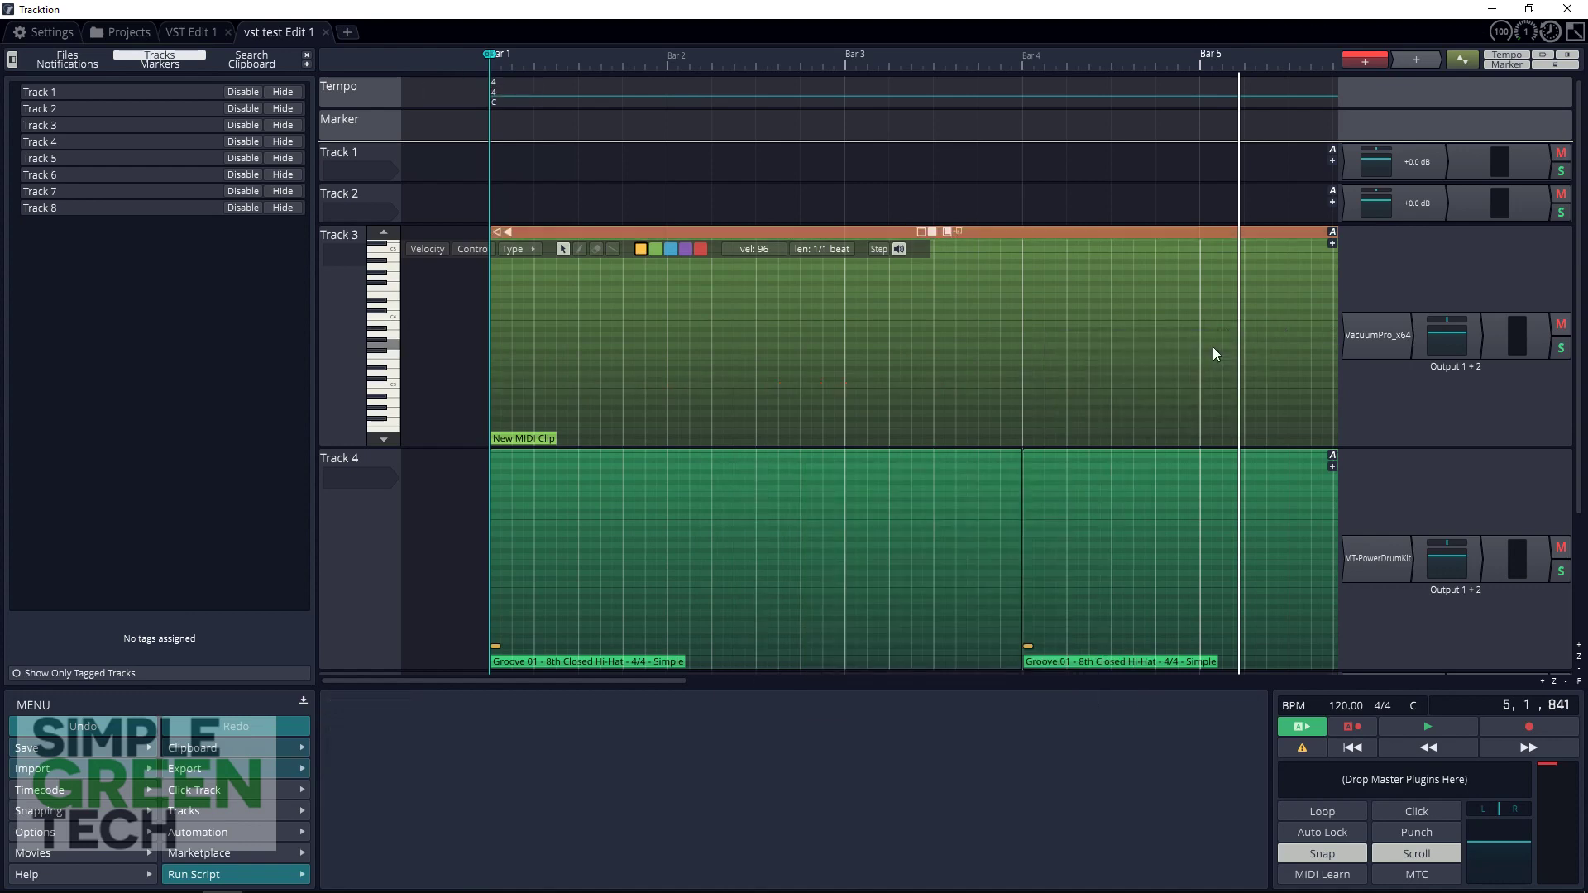
key("ctrl+z")
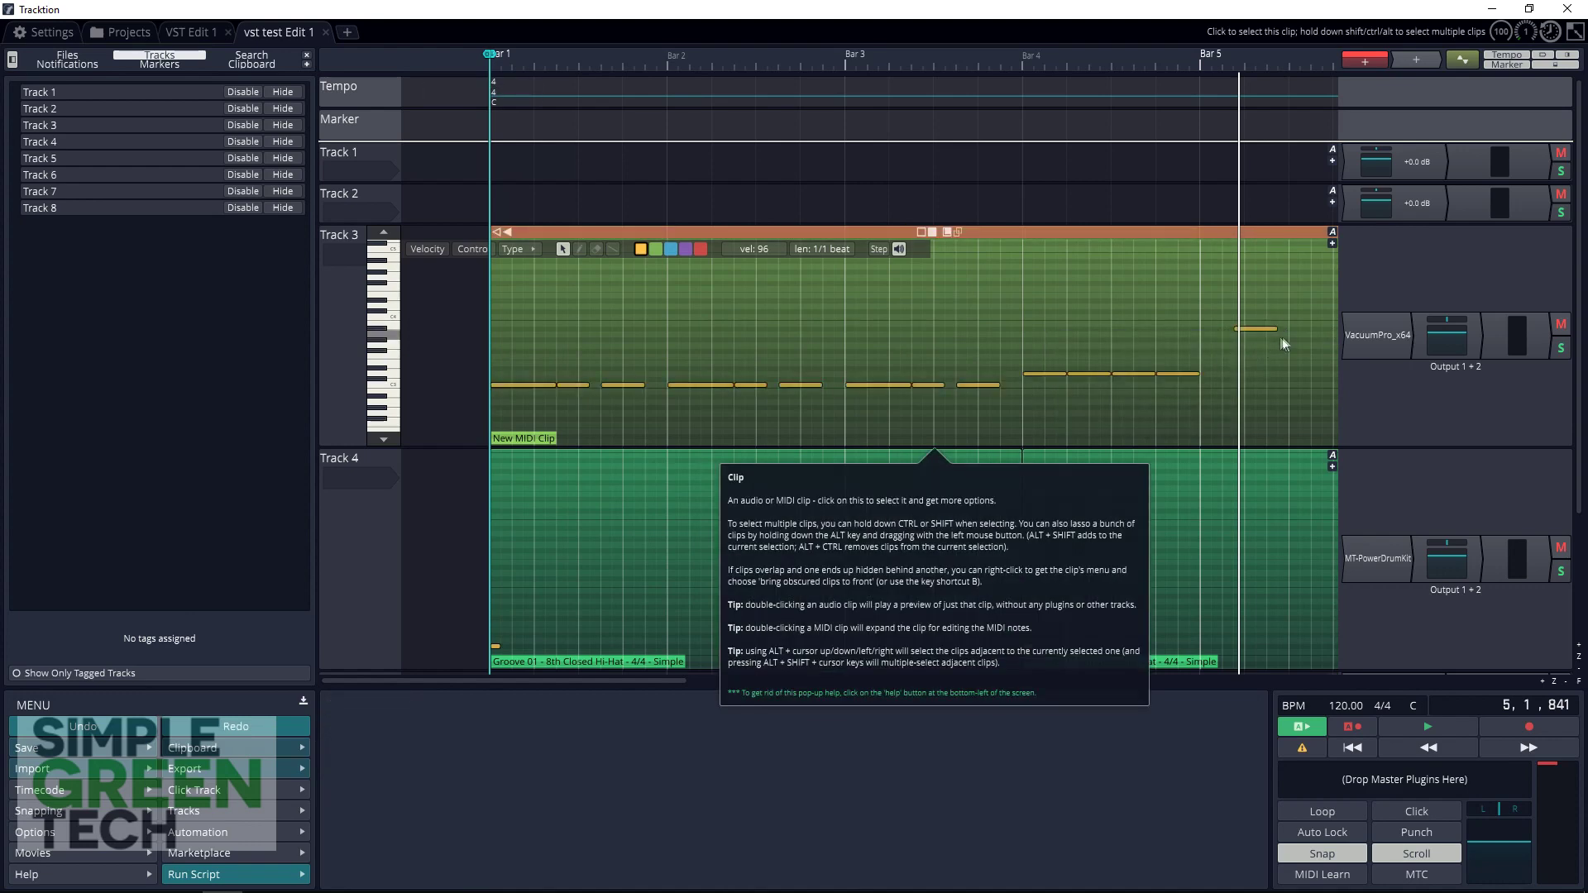
double_click(1257, 344)
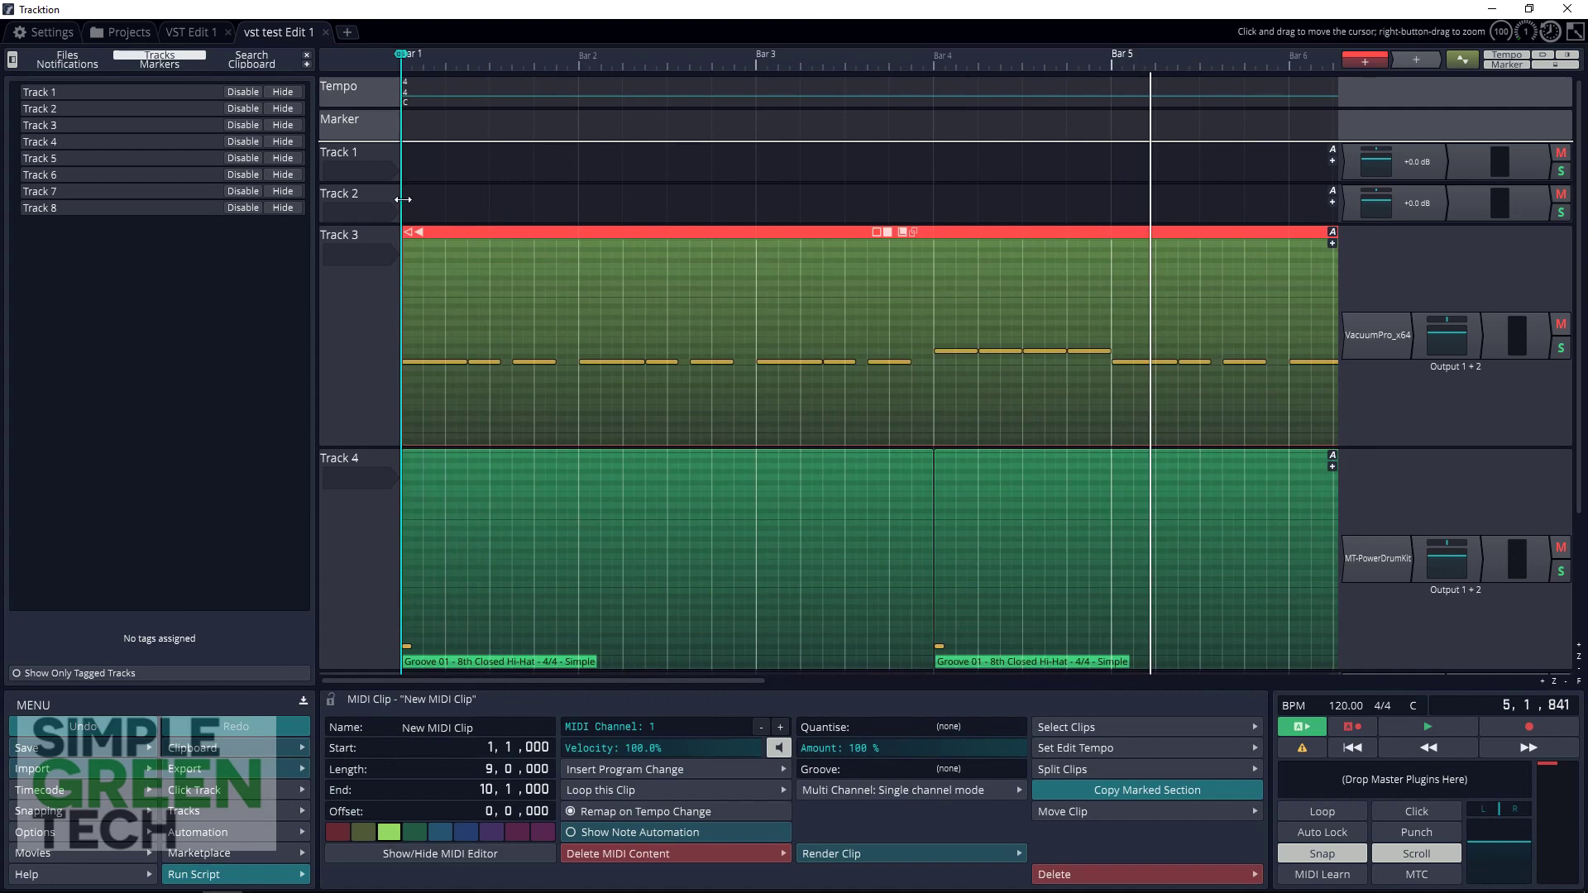
Step: Play the bass line back from bar 1
key("Home")
key("space")
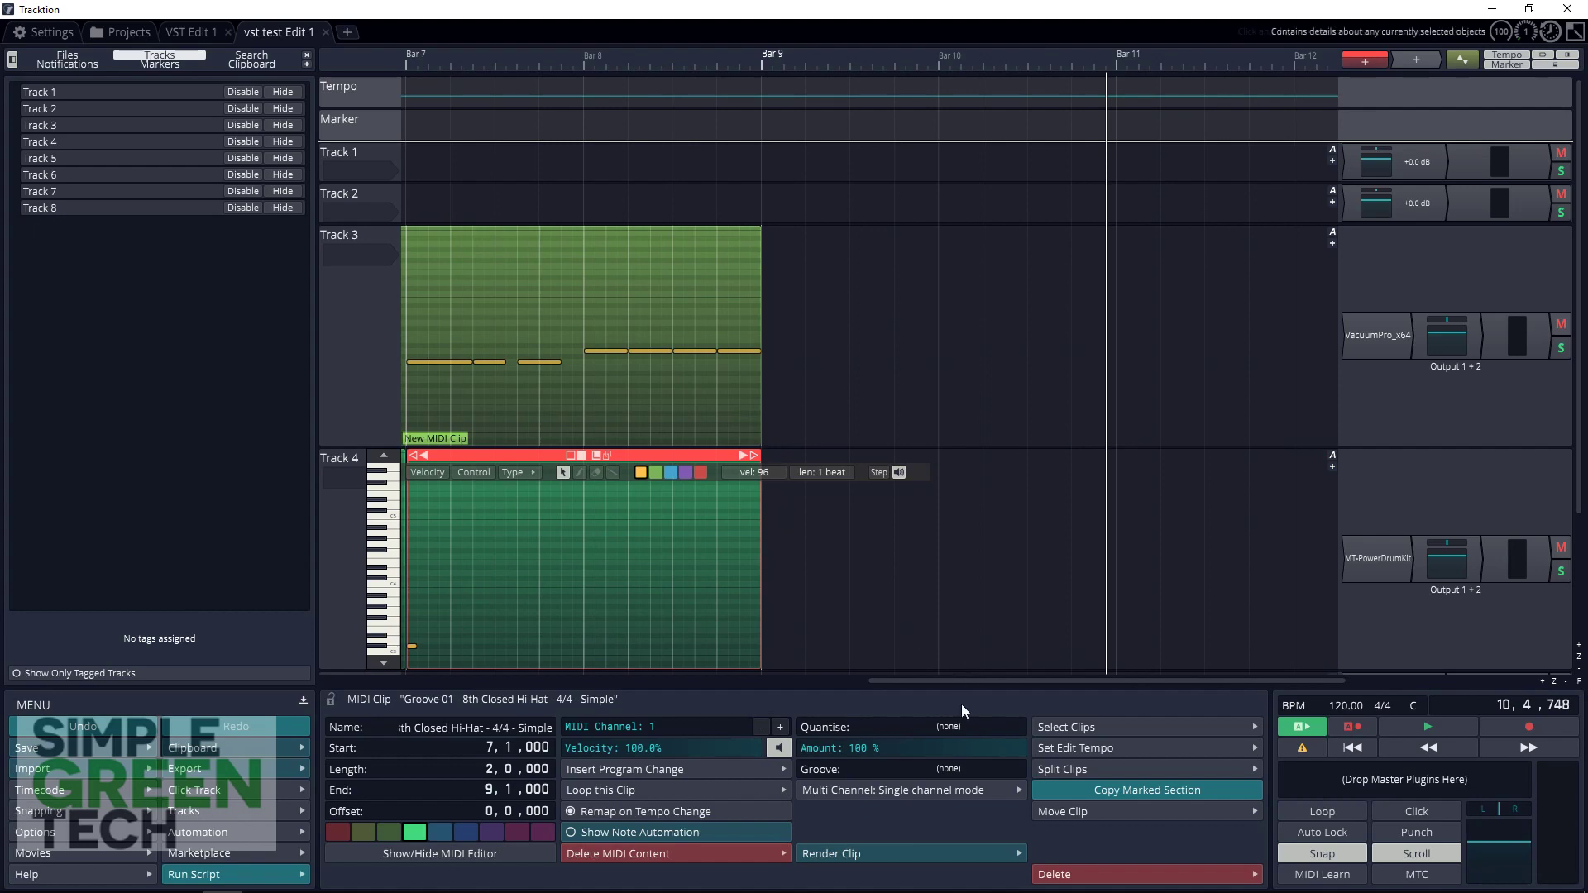
left_click_drag(931, 681, 340, 414)
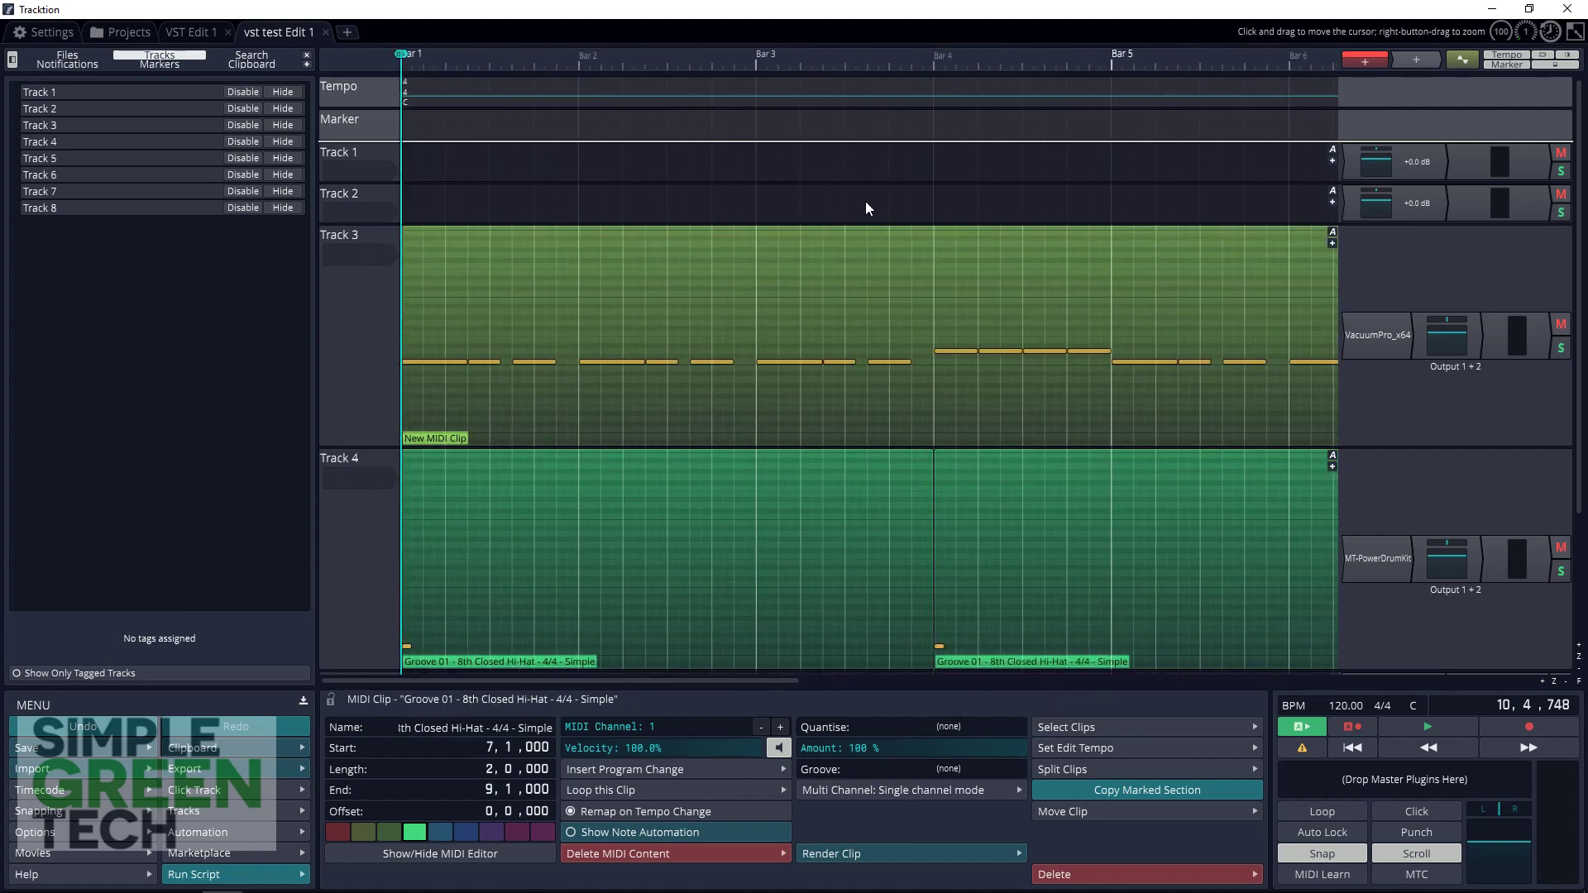
Step: Add the Hybrid_x64 synth as a new instrument plugin on Track 2
left_click(1421, 209)
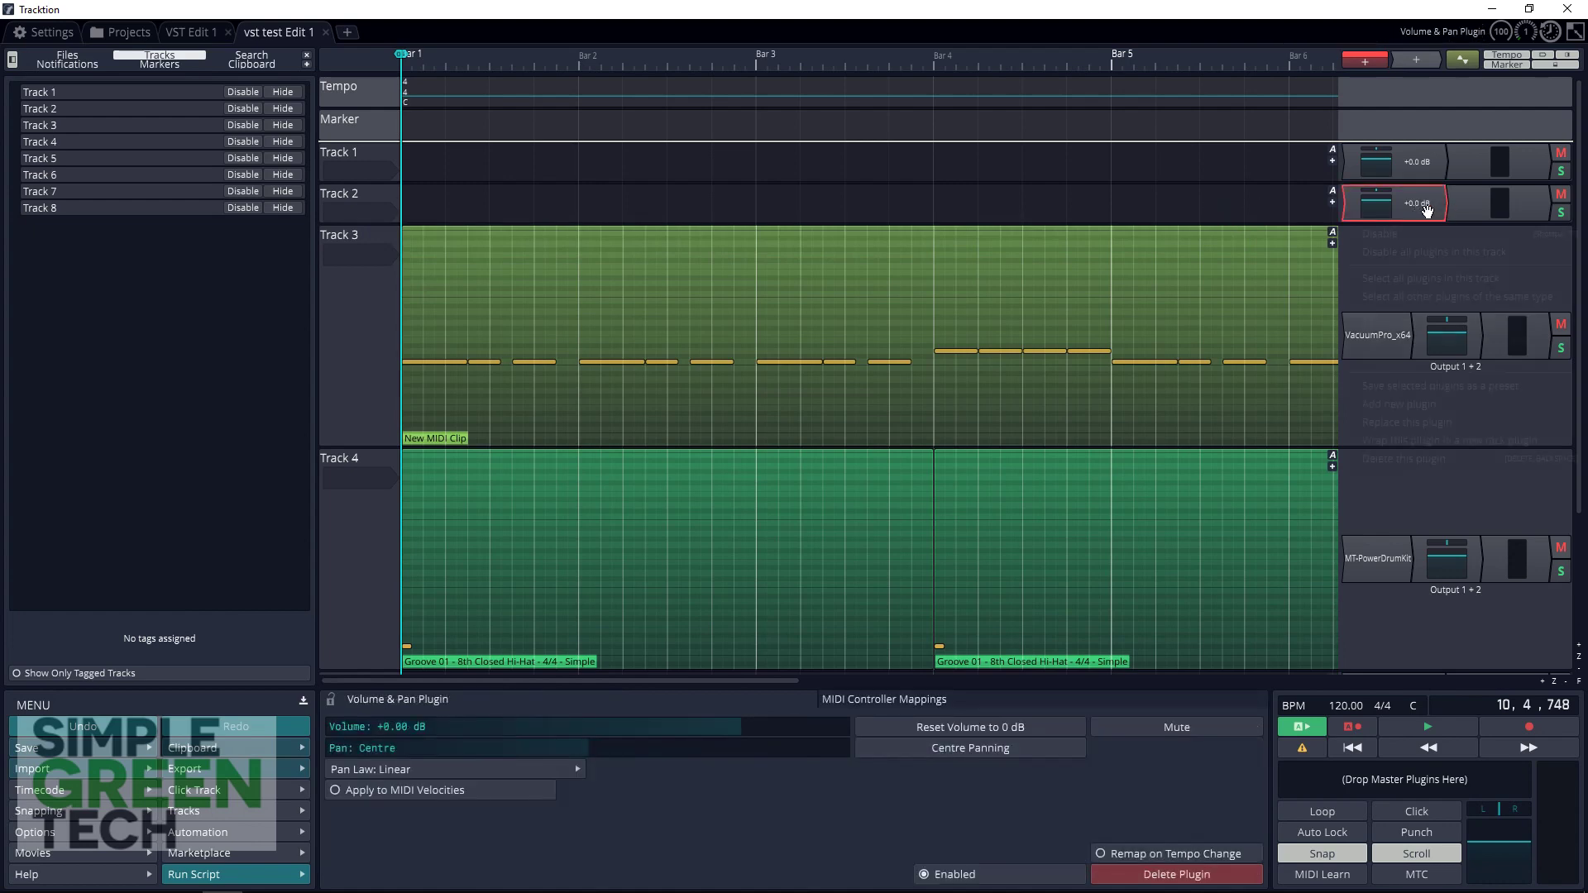
left_click(1427, 400)
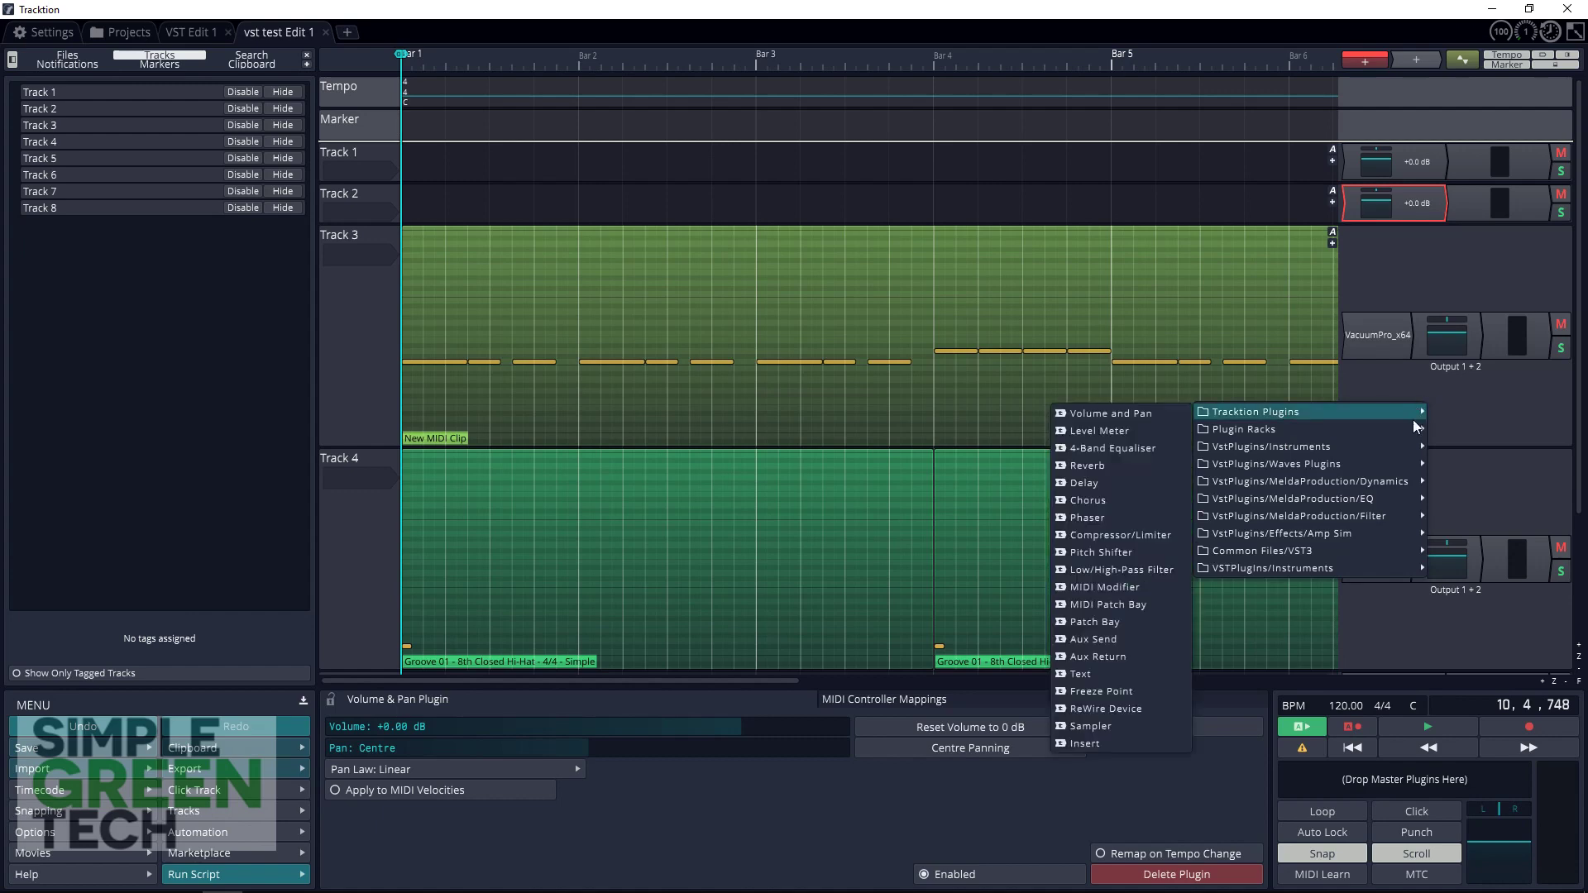
mouse_move(1325, 449)
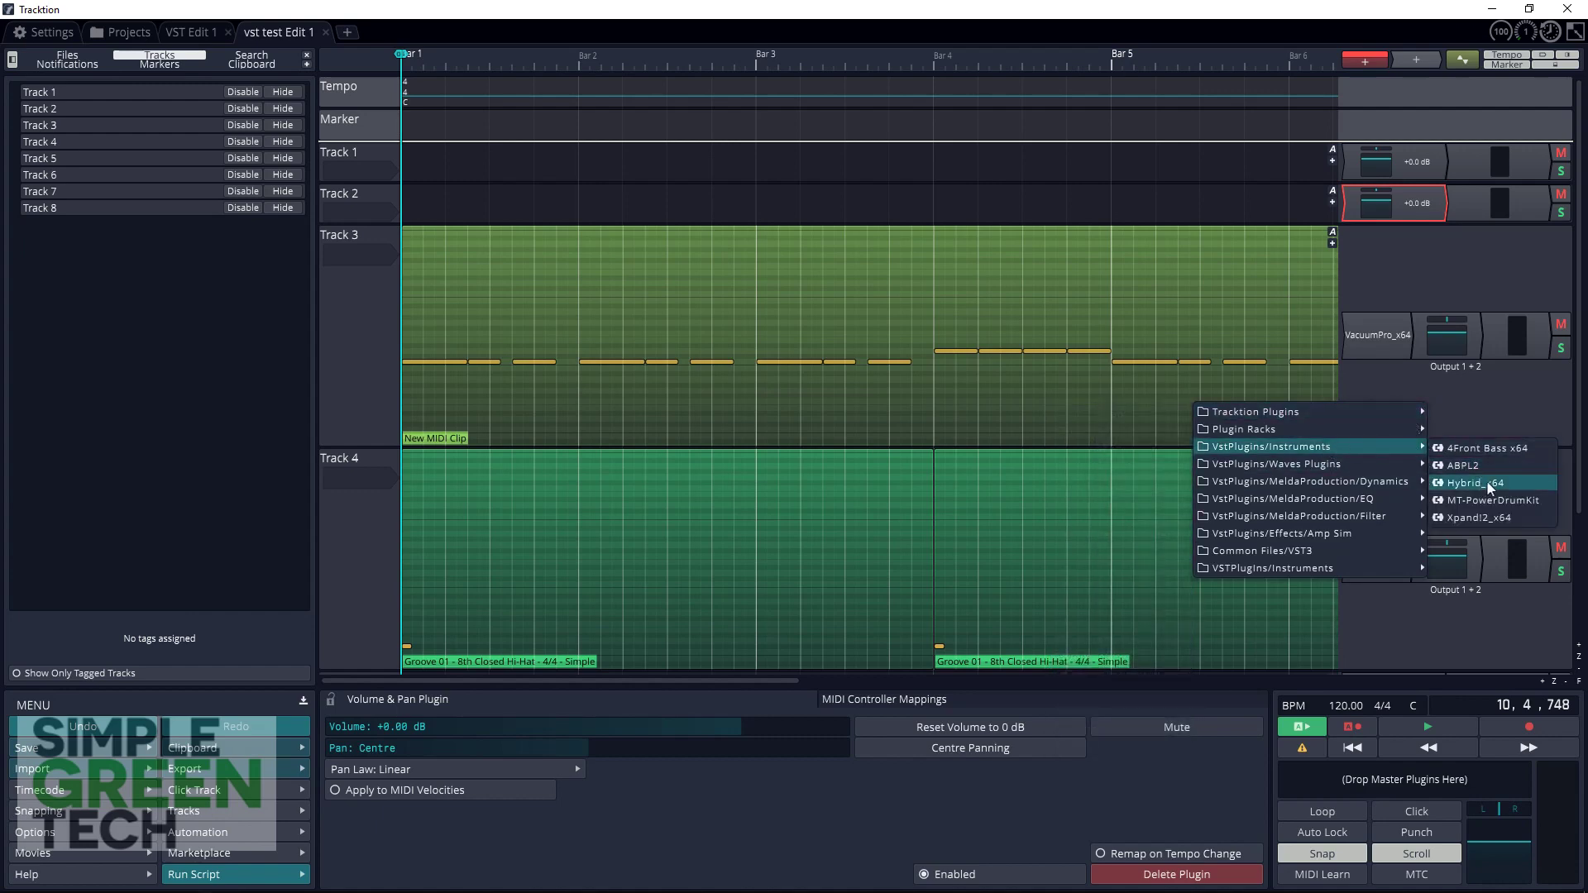
left_click(1487, 483)
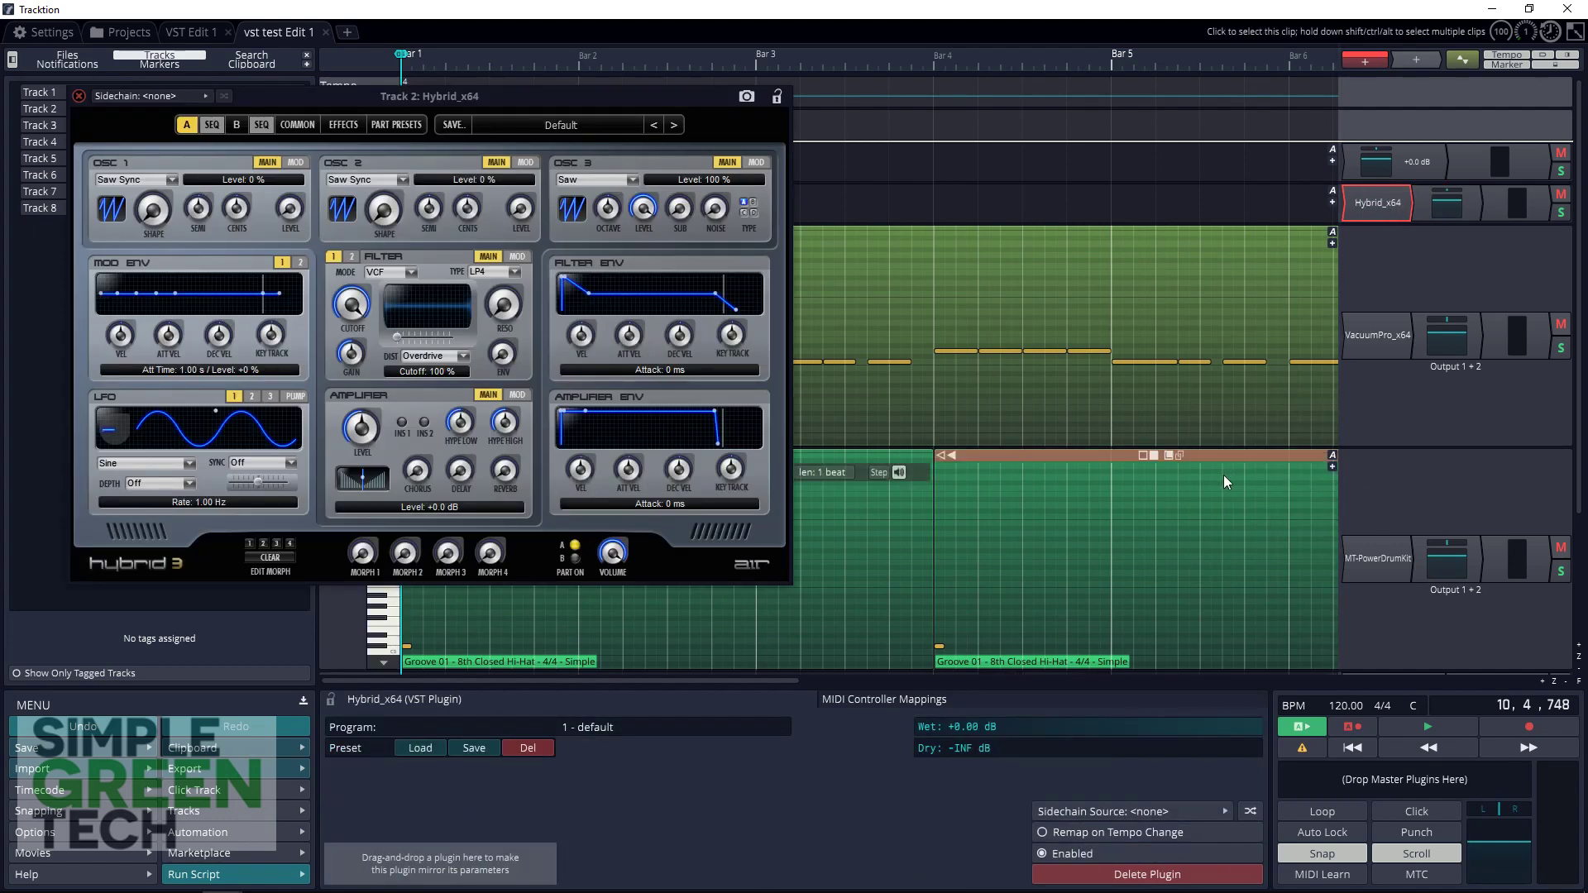
Step: Load the 004 Majestic Modular preset from 18 Hard Leads and move the synth window aside
left_click(592, 128)
mouse_move(576, 176)
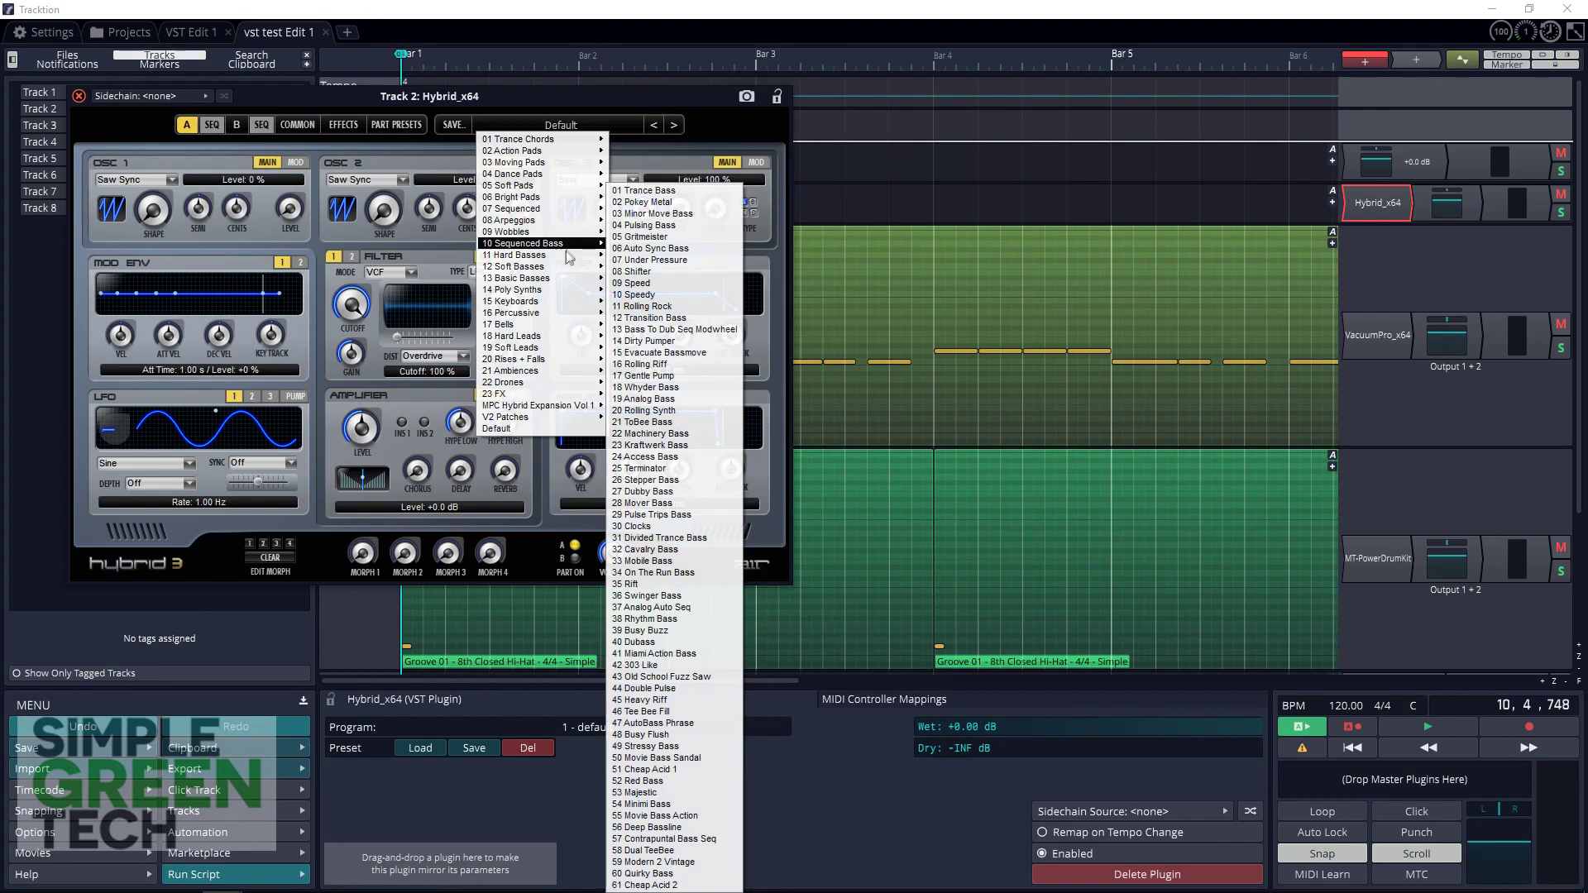
mouse_move(568, 259)
mouse_move(599, 227)
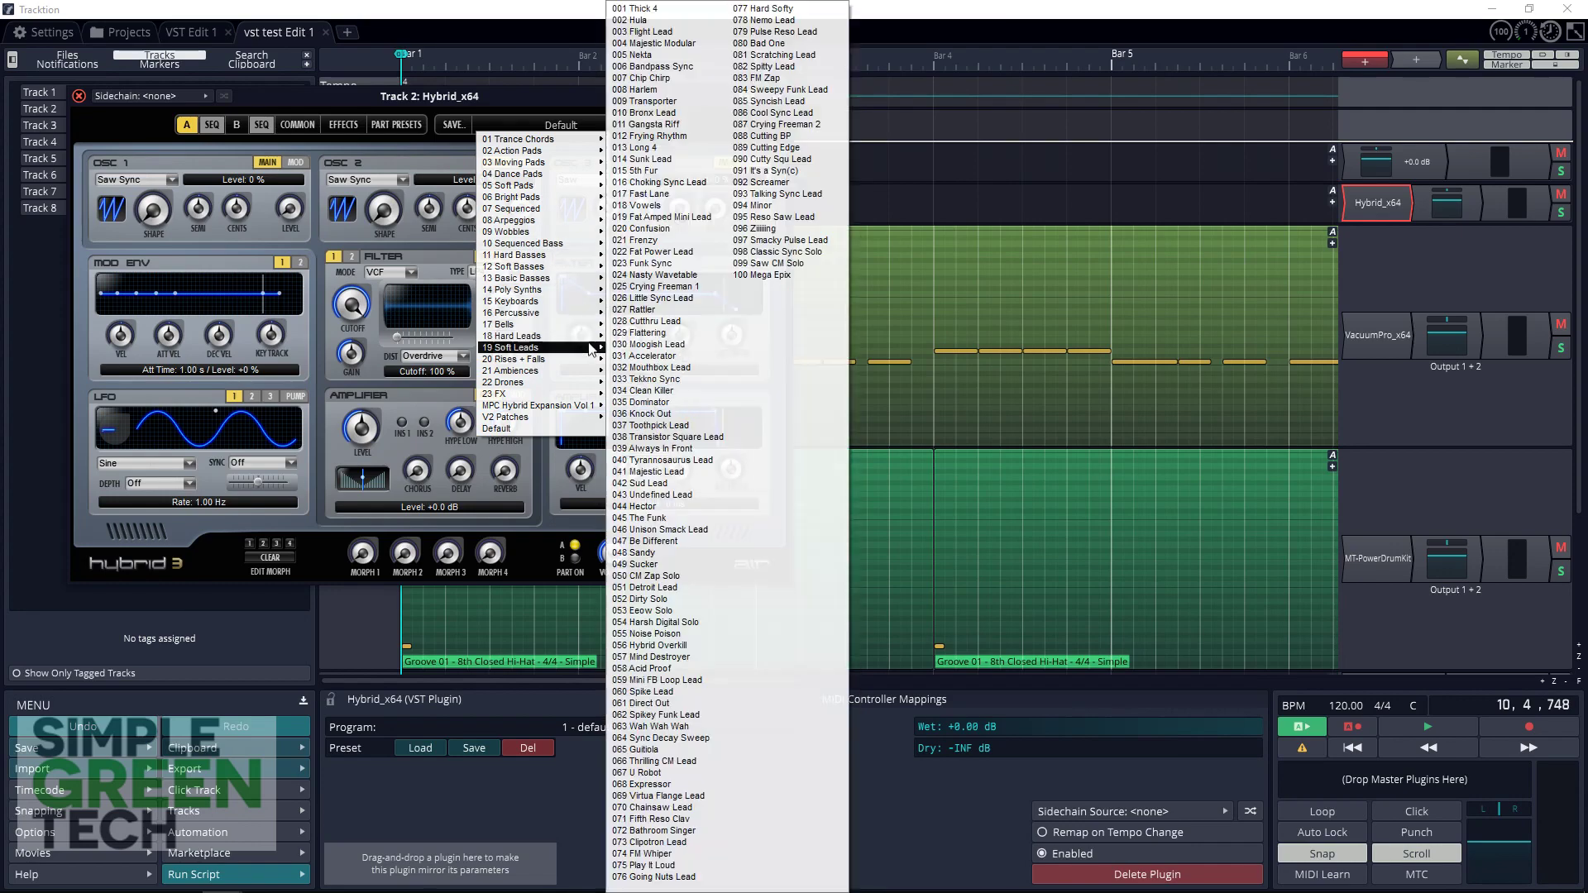
mouse_move(592, 344)
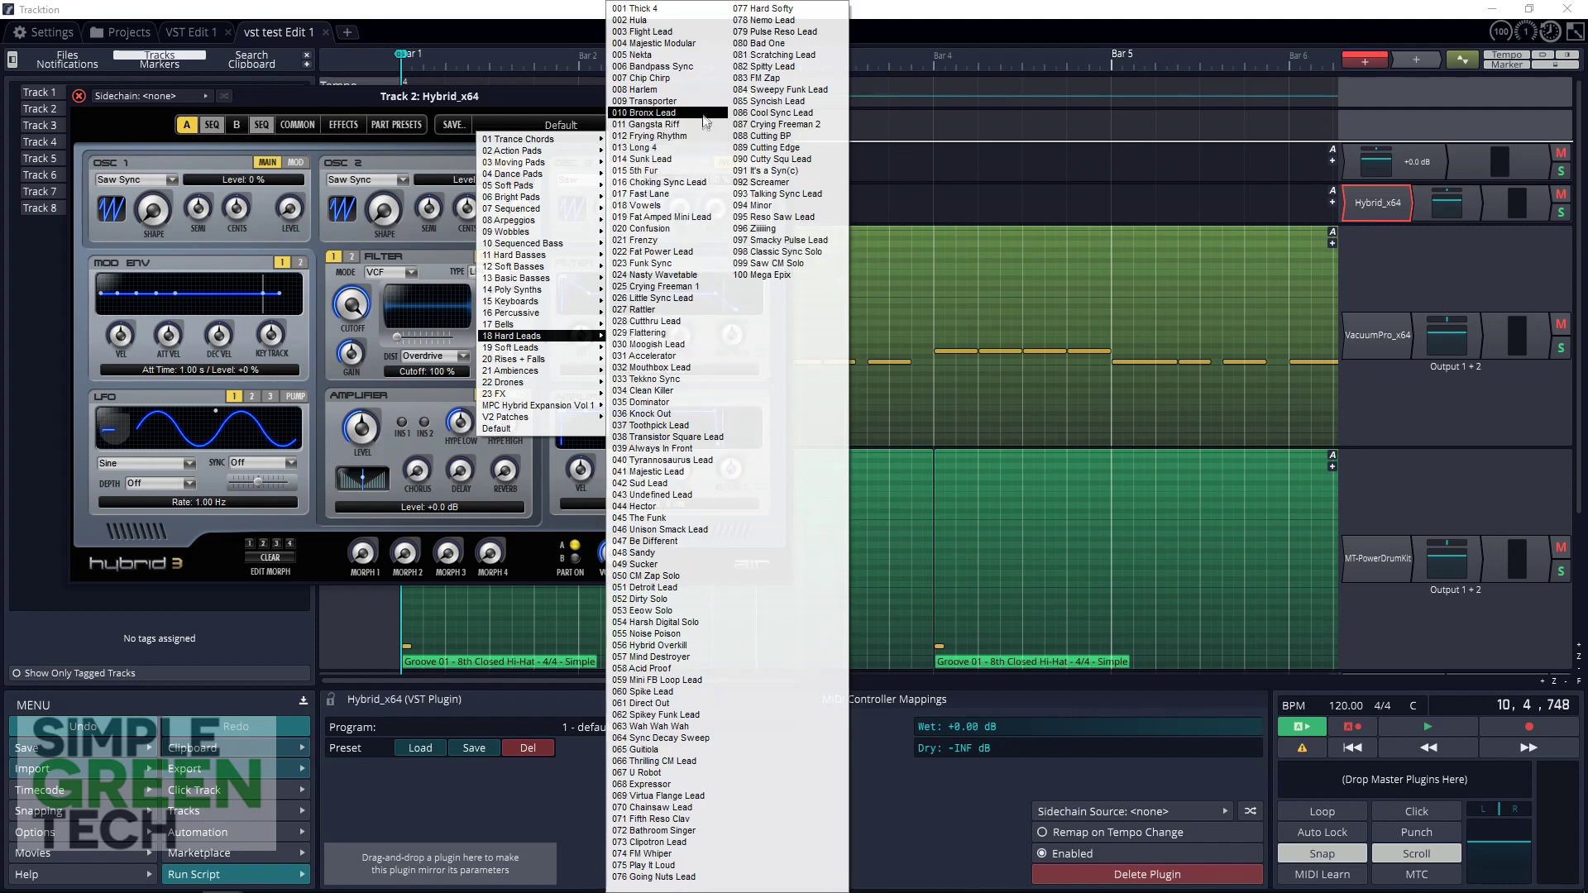
left_click(698, 45)
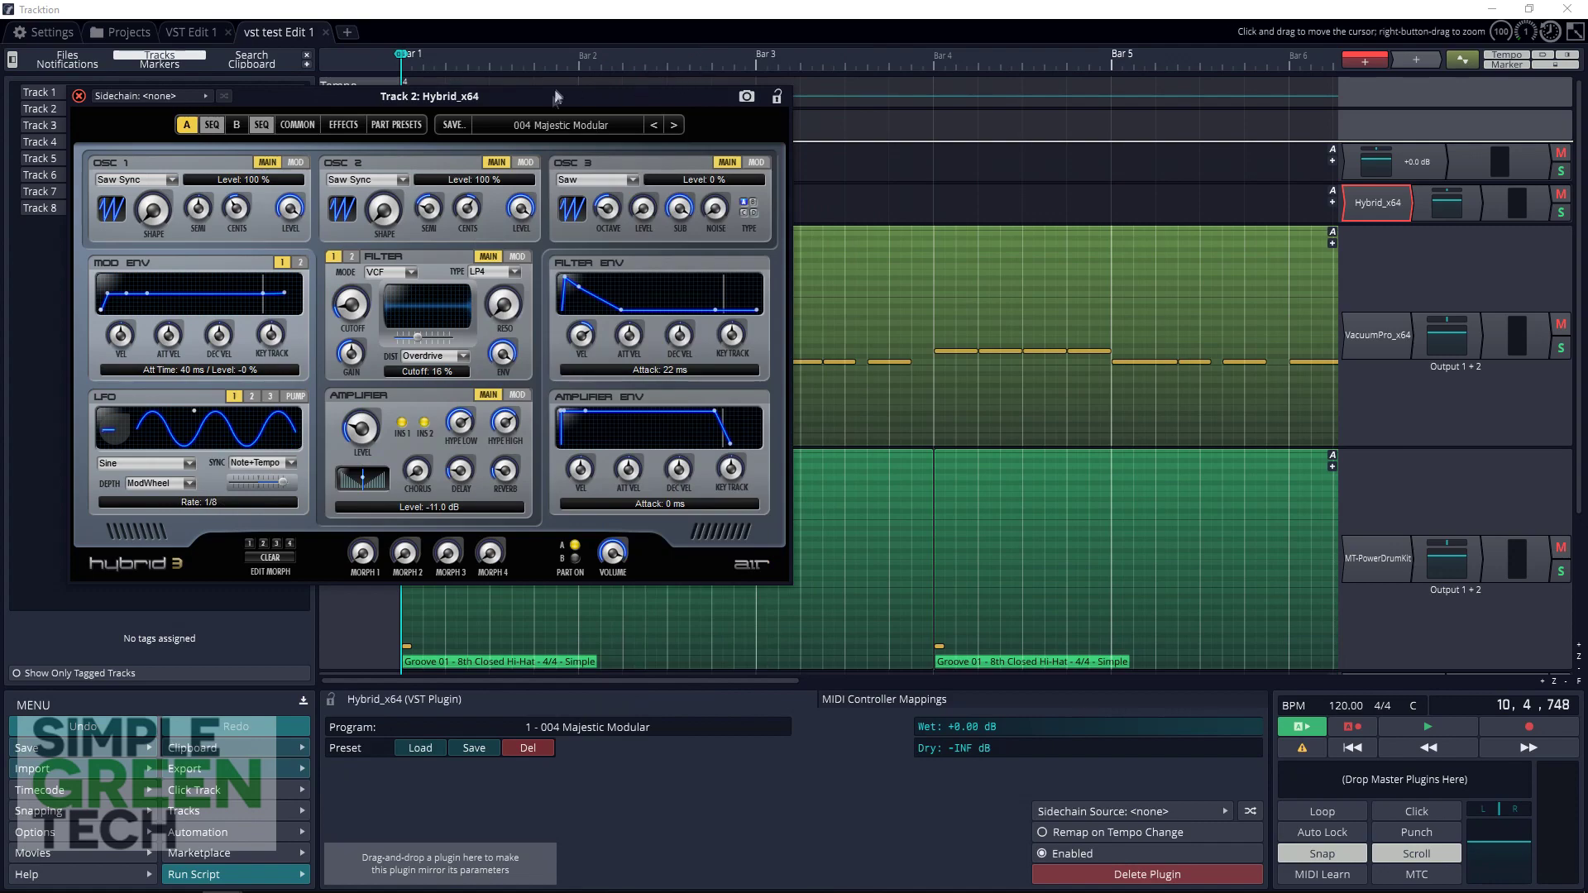
left_click_drag(544, 103, 1052, 104)
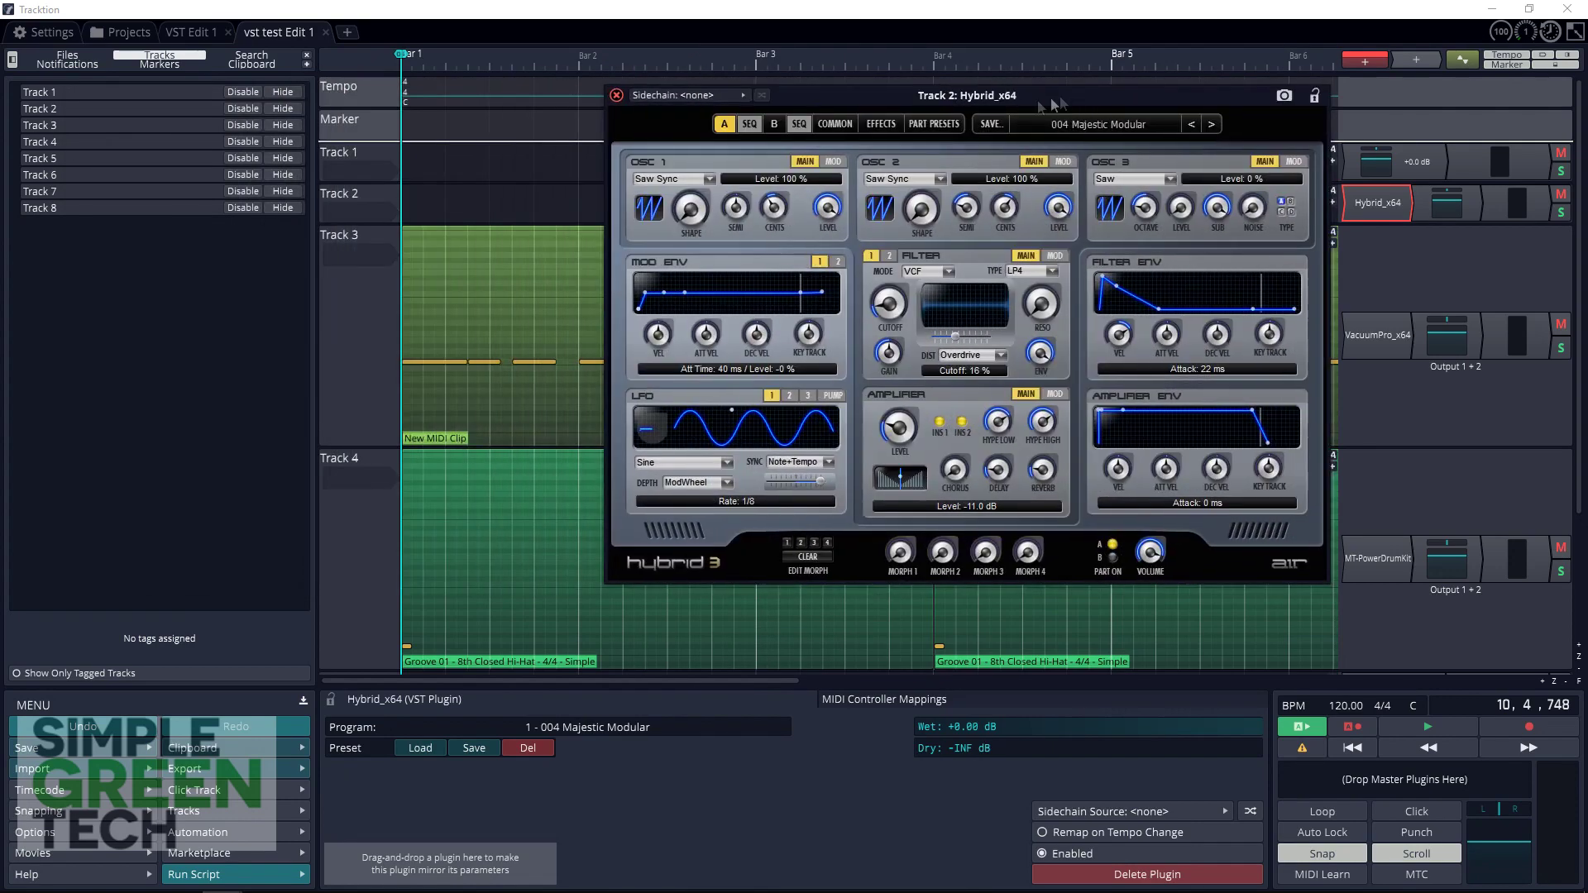
Step: Expand Track 2 and insert a new MIDI clip starting at bar 1
left_click(396, 192)
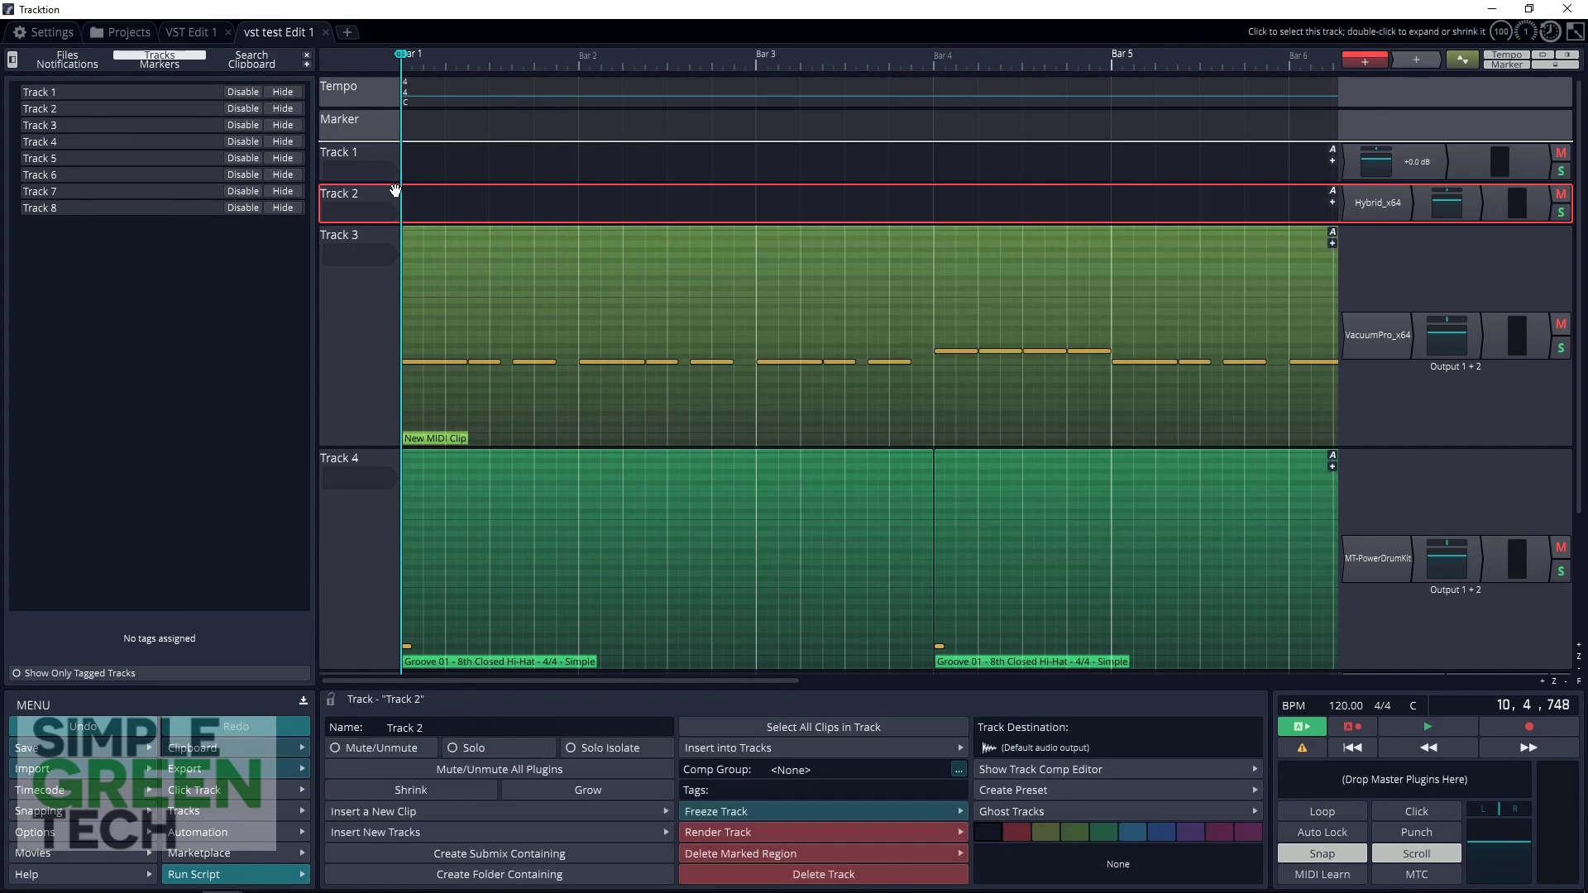
double_click(393, 192)
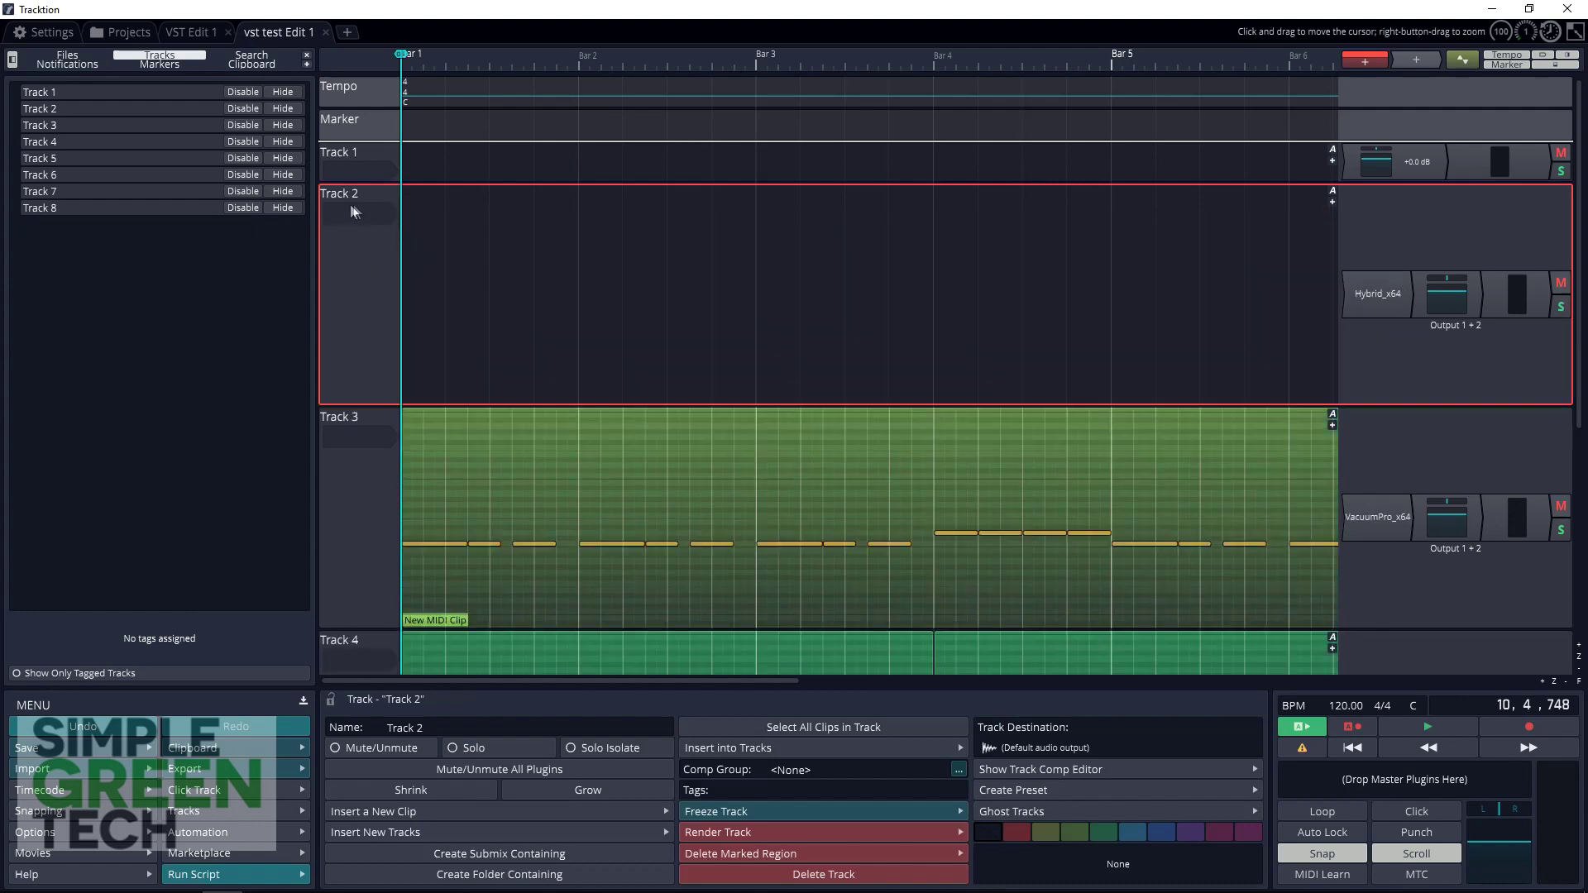
right_click(373, 192)
left_click(451, 343)
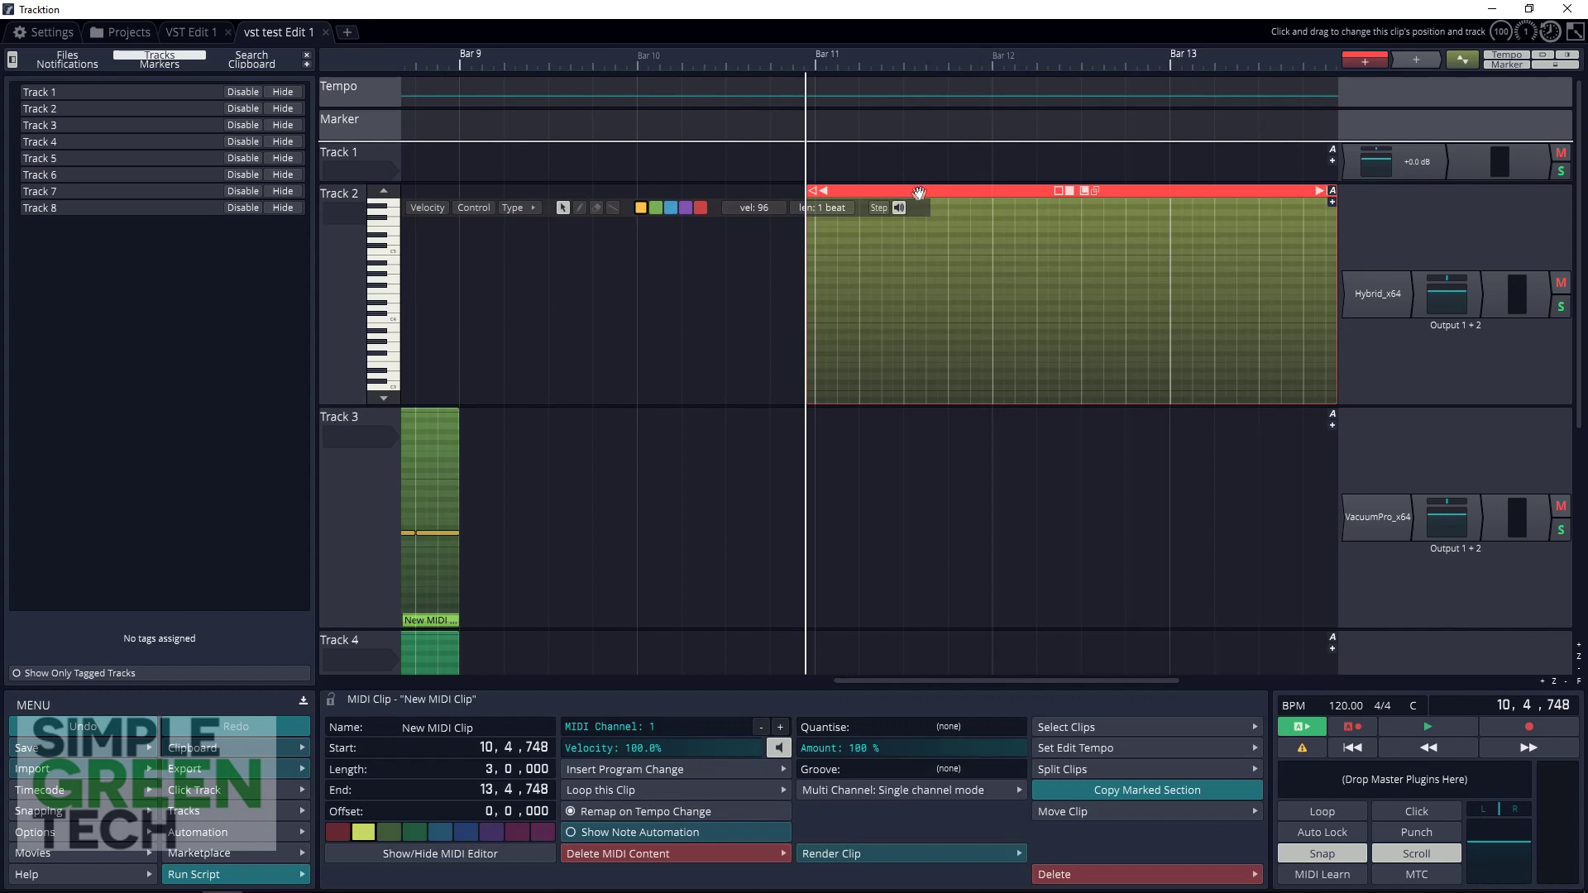
left_click_drag(918, 193, 387, 230)
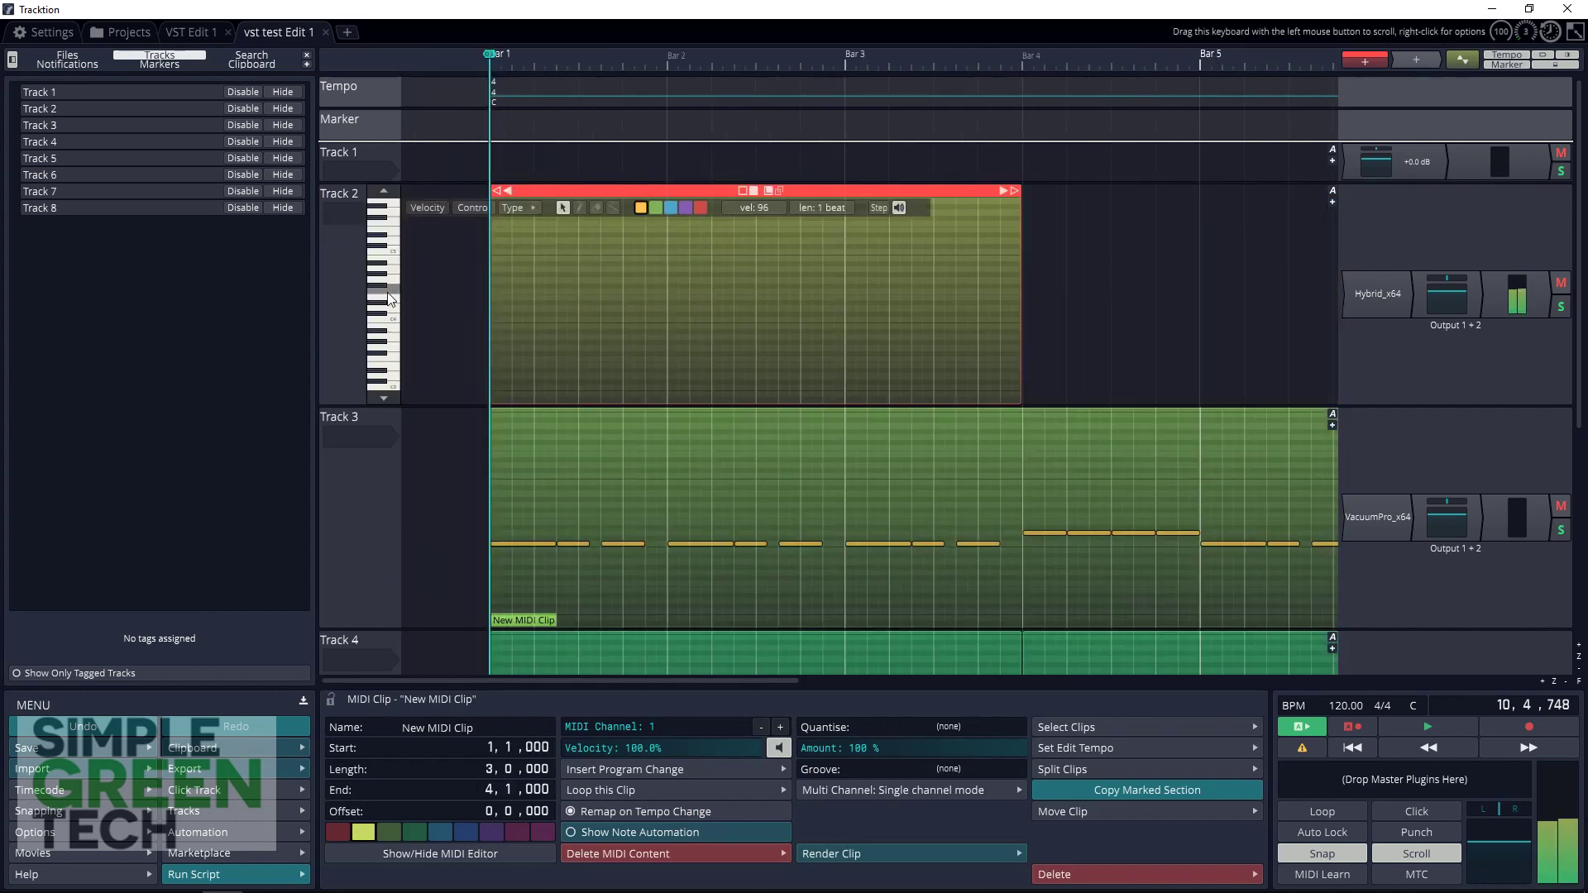
Step: Draw a C5, a lower note at beat 2,3, and a C5 at beat 2,4, then play it
left_click(510, 256)
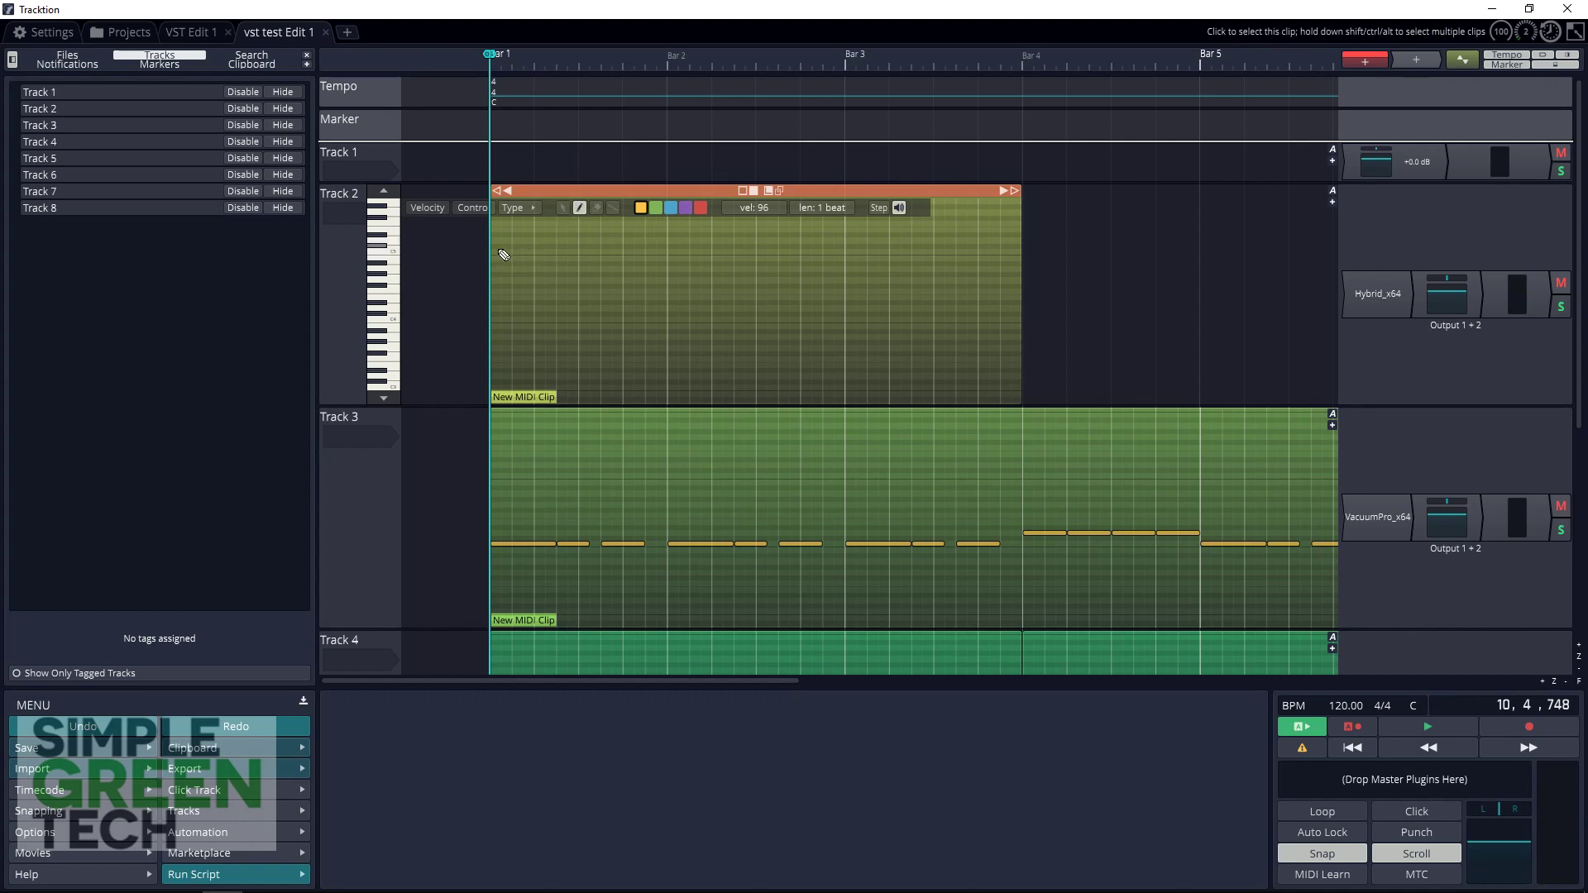
left_click(504, 255)
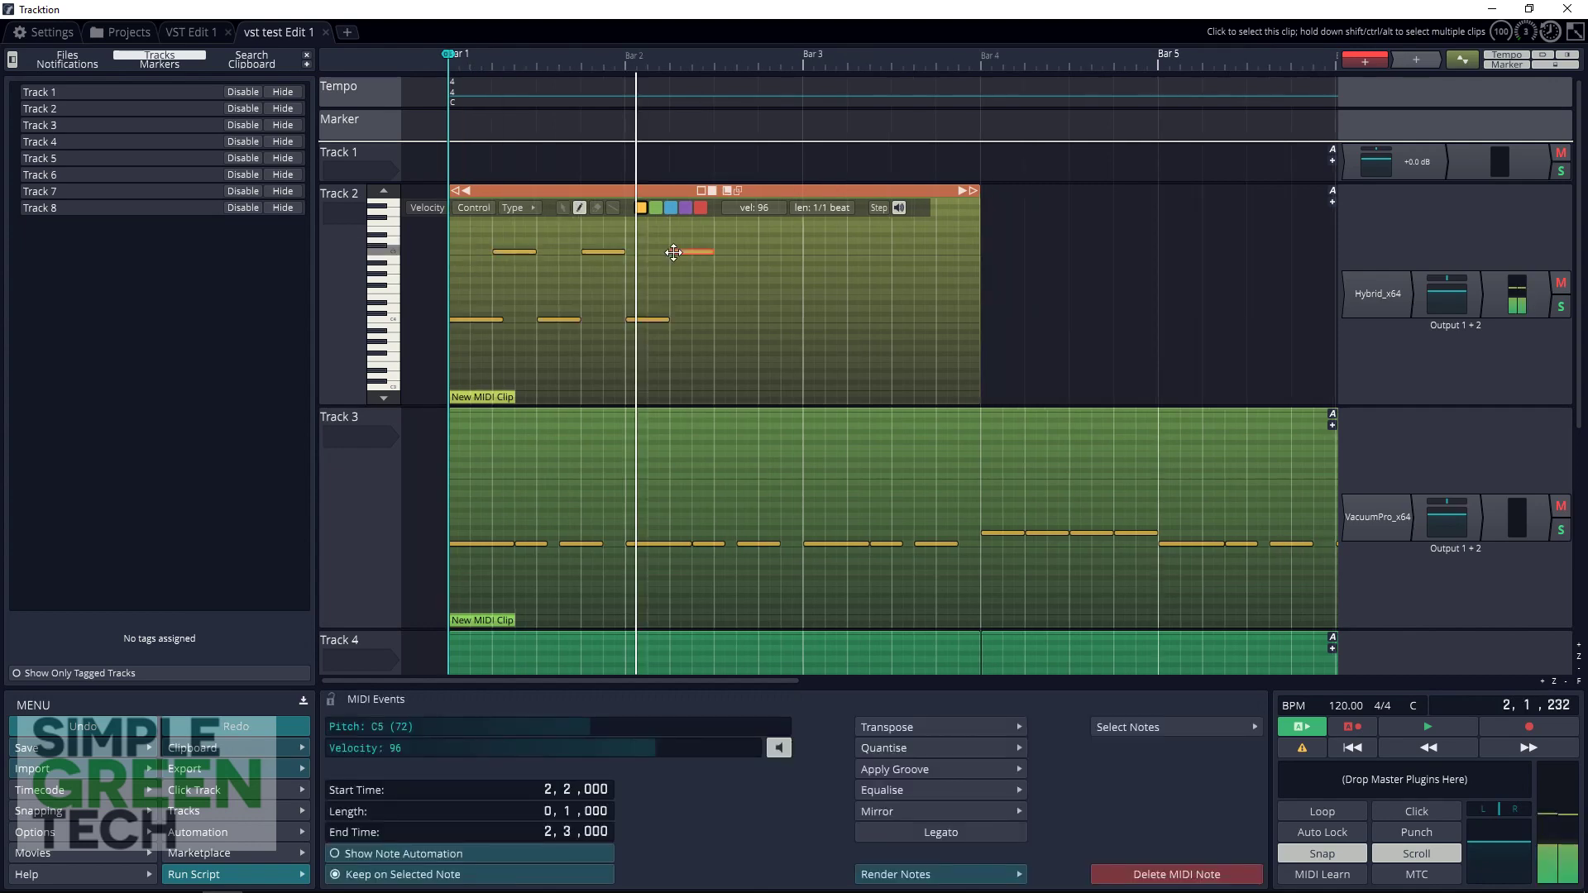
left_click(717, 320)
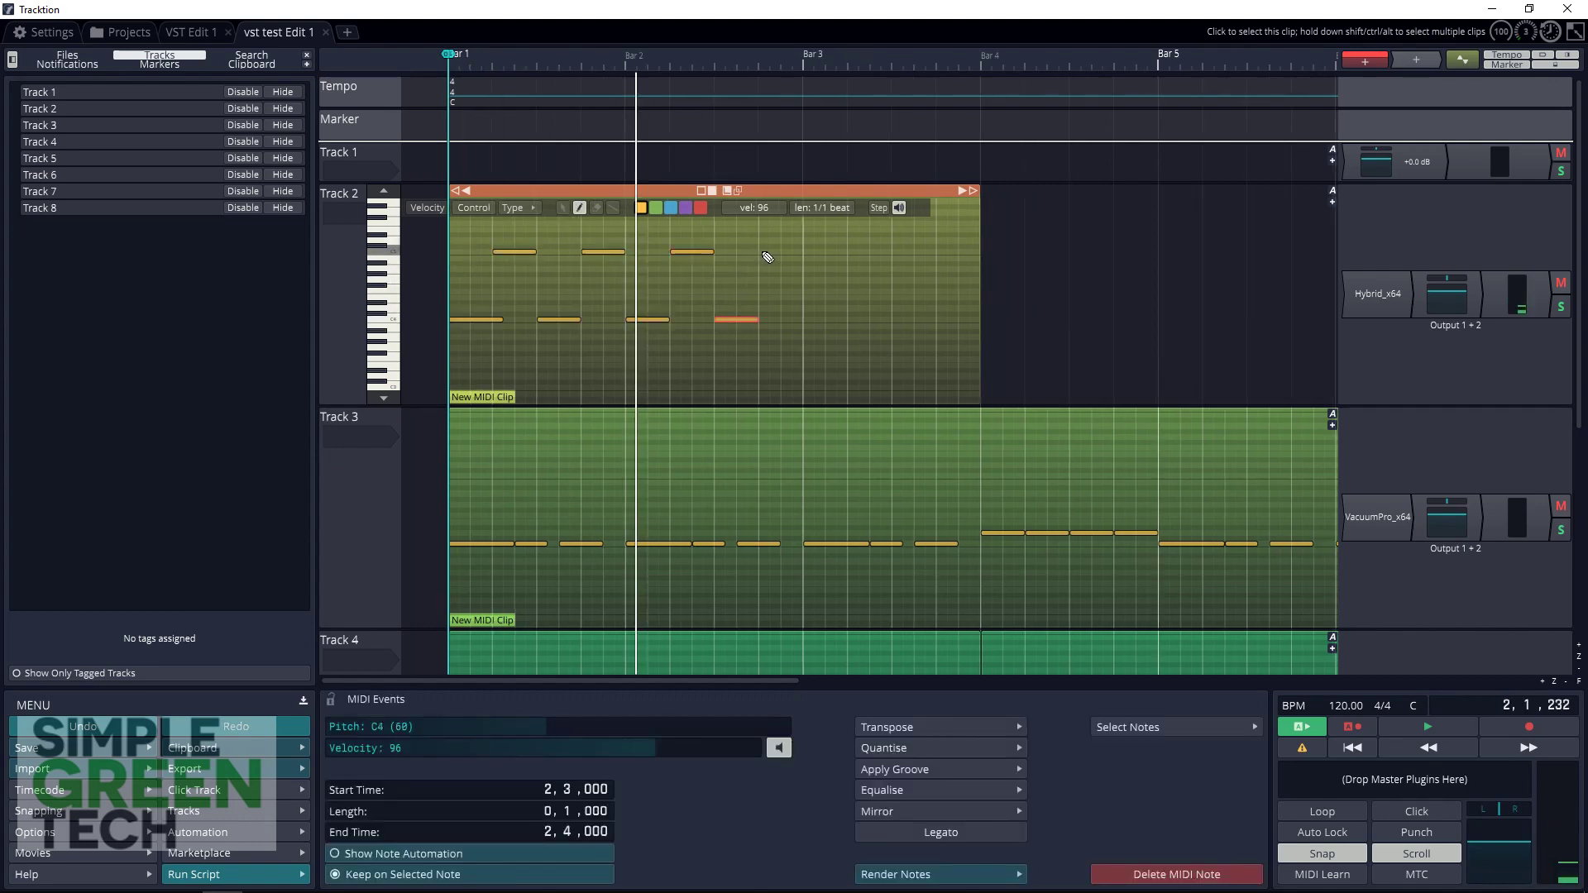
left_click(762, 251)
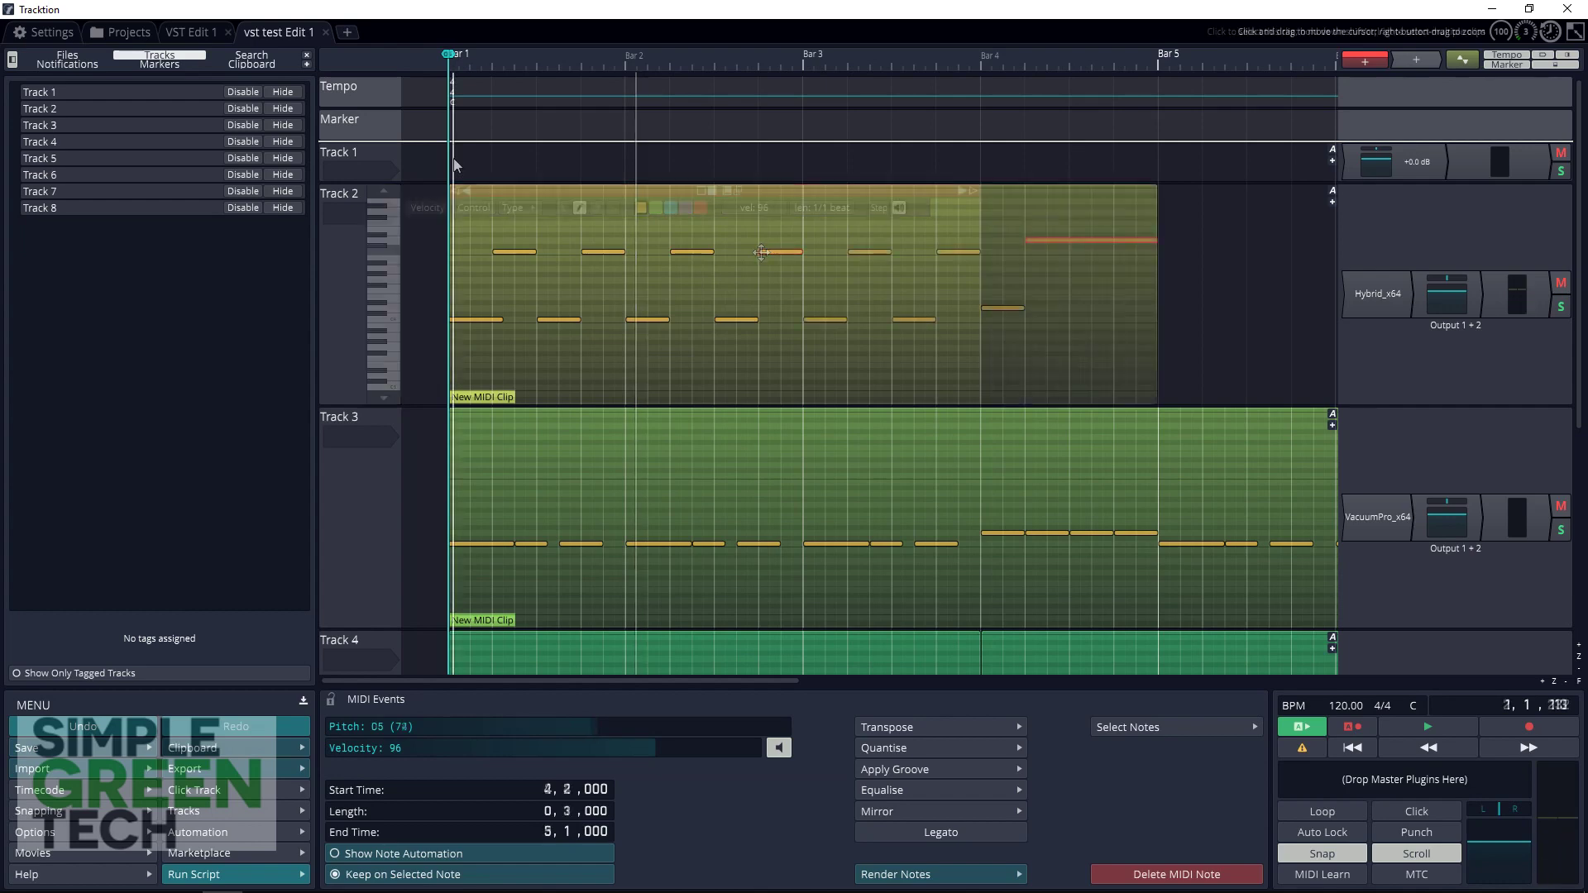
key("space")
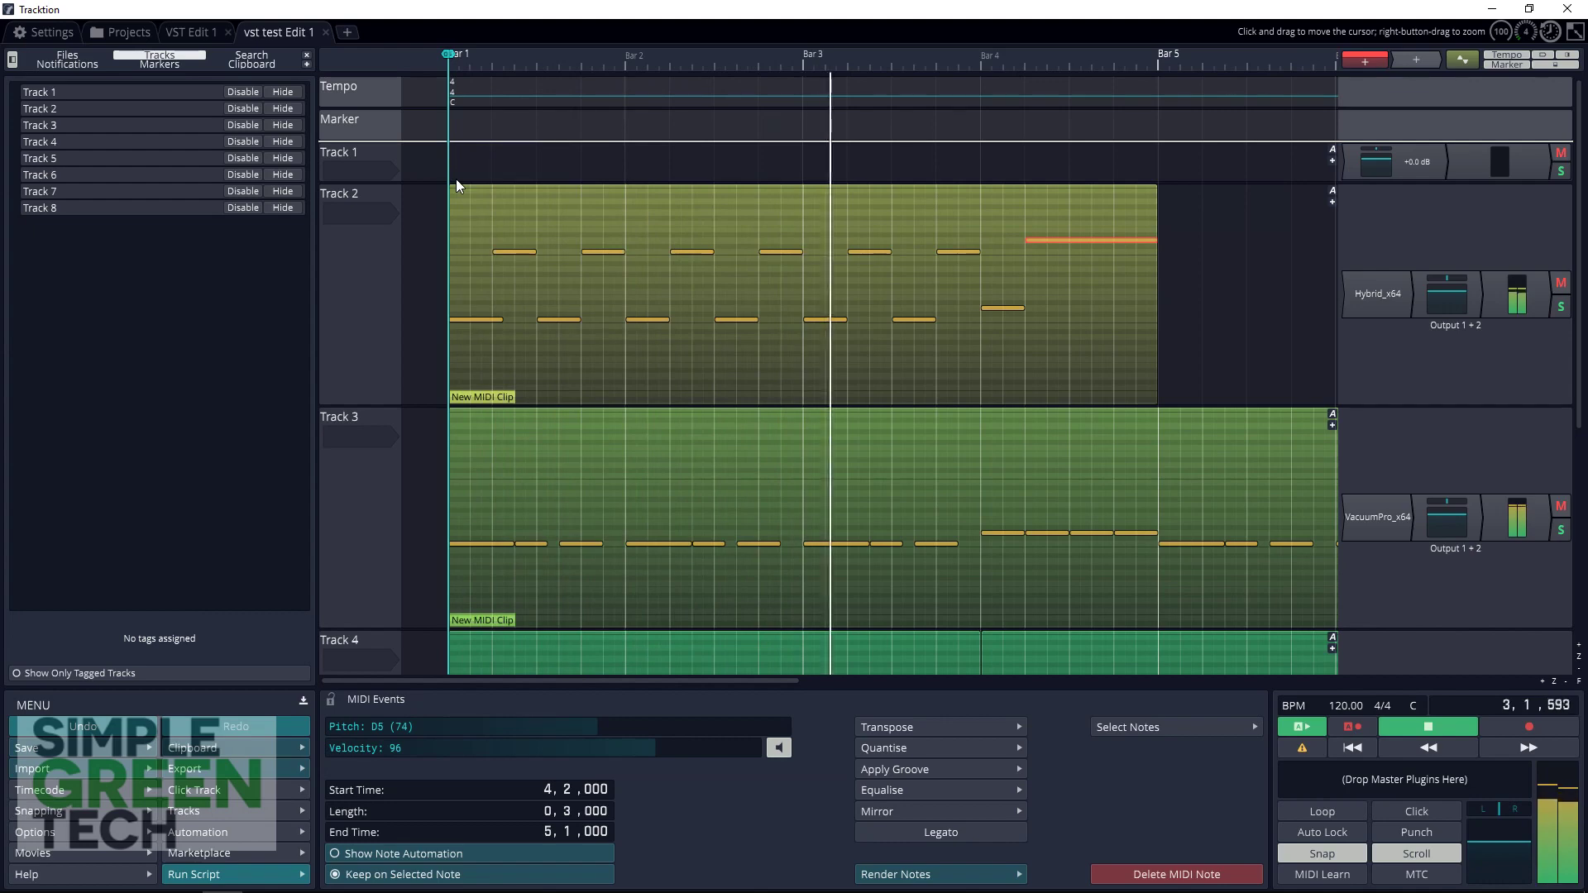
Step: Copy the melody clip and paste a duplicate at bar 5
left_click(457, 185)
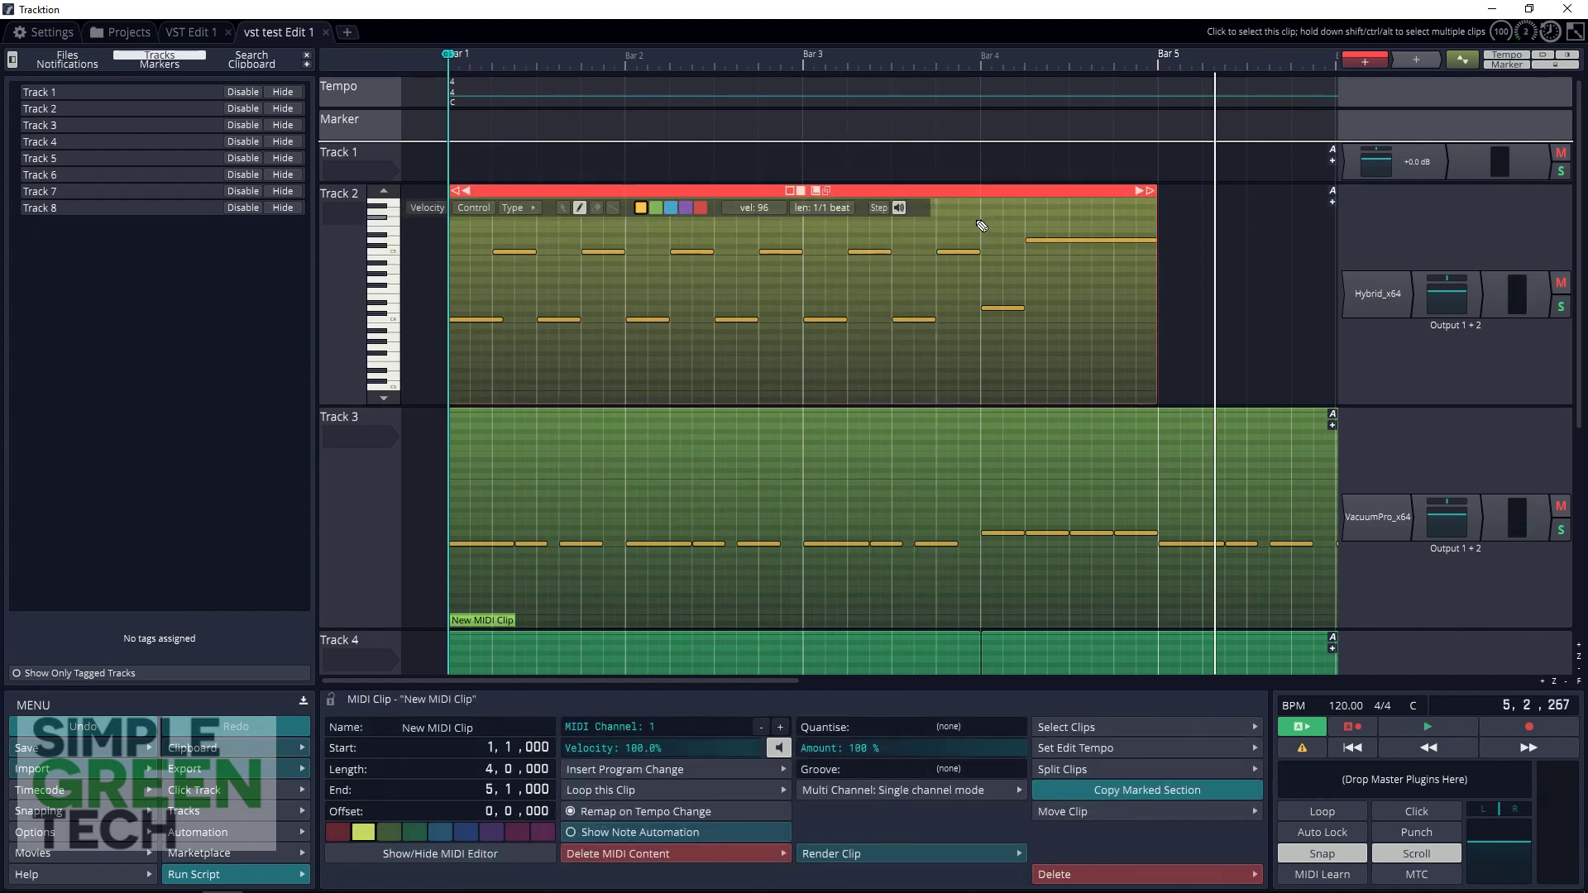
key("ctrl+c")
key("ctrl+v")
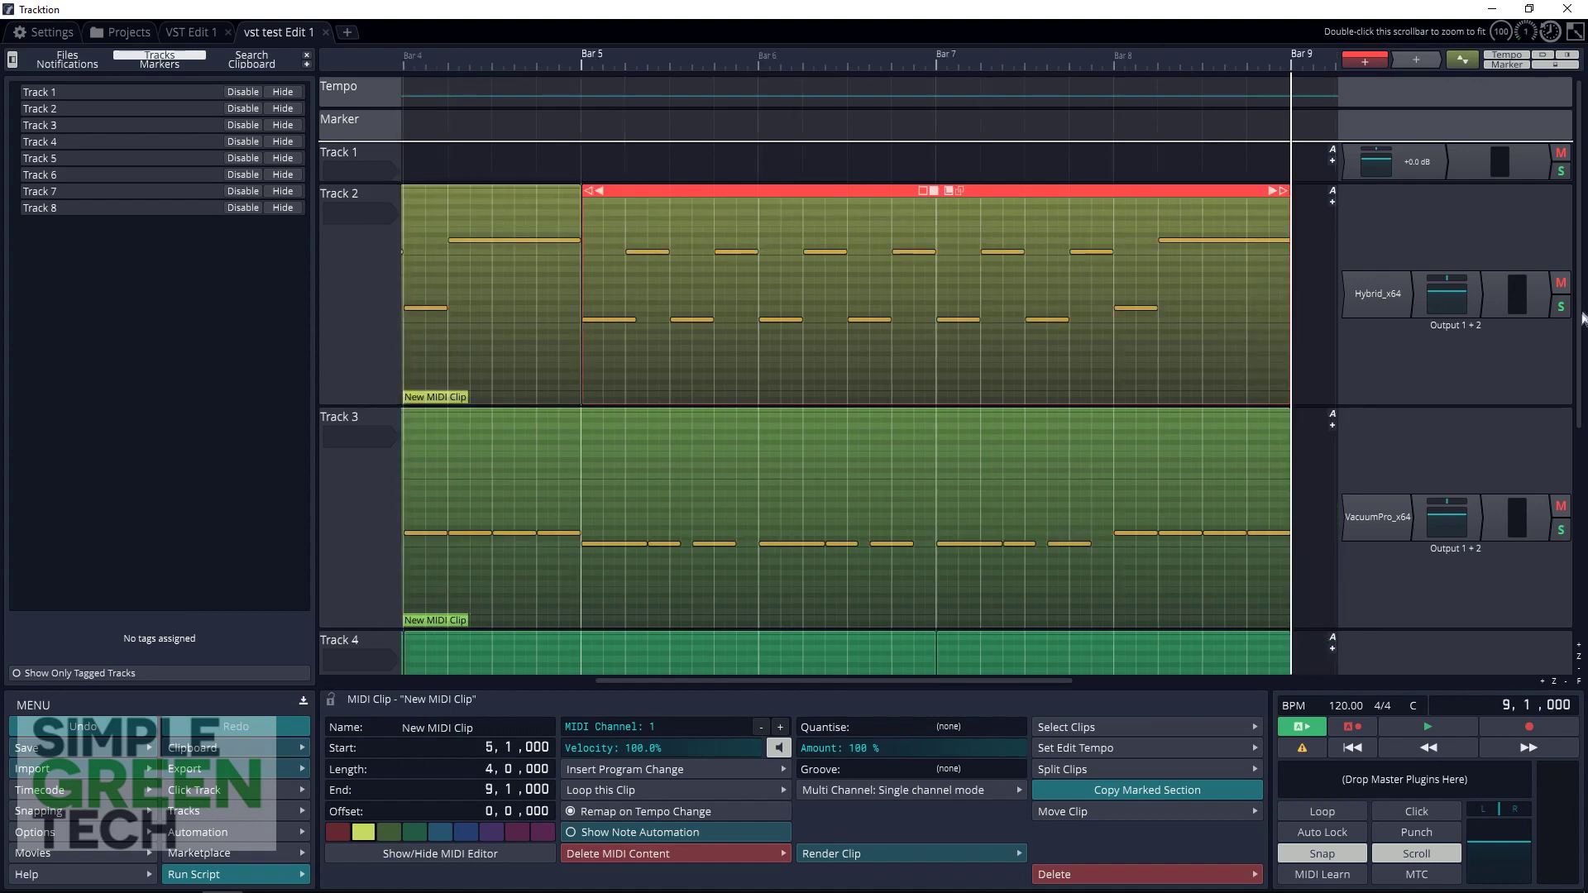
Step: Drop the Groove 07 pattern onto Track 4 at bar 9, keeping the song tempo
scroll(1579, 325, "down", 2)
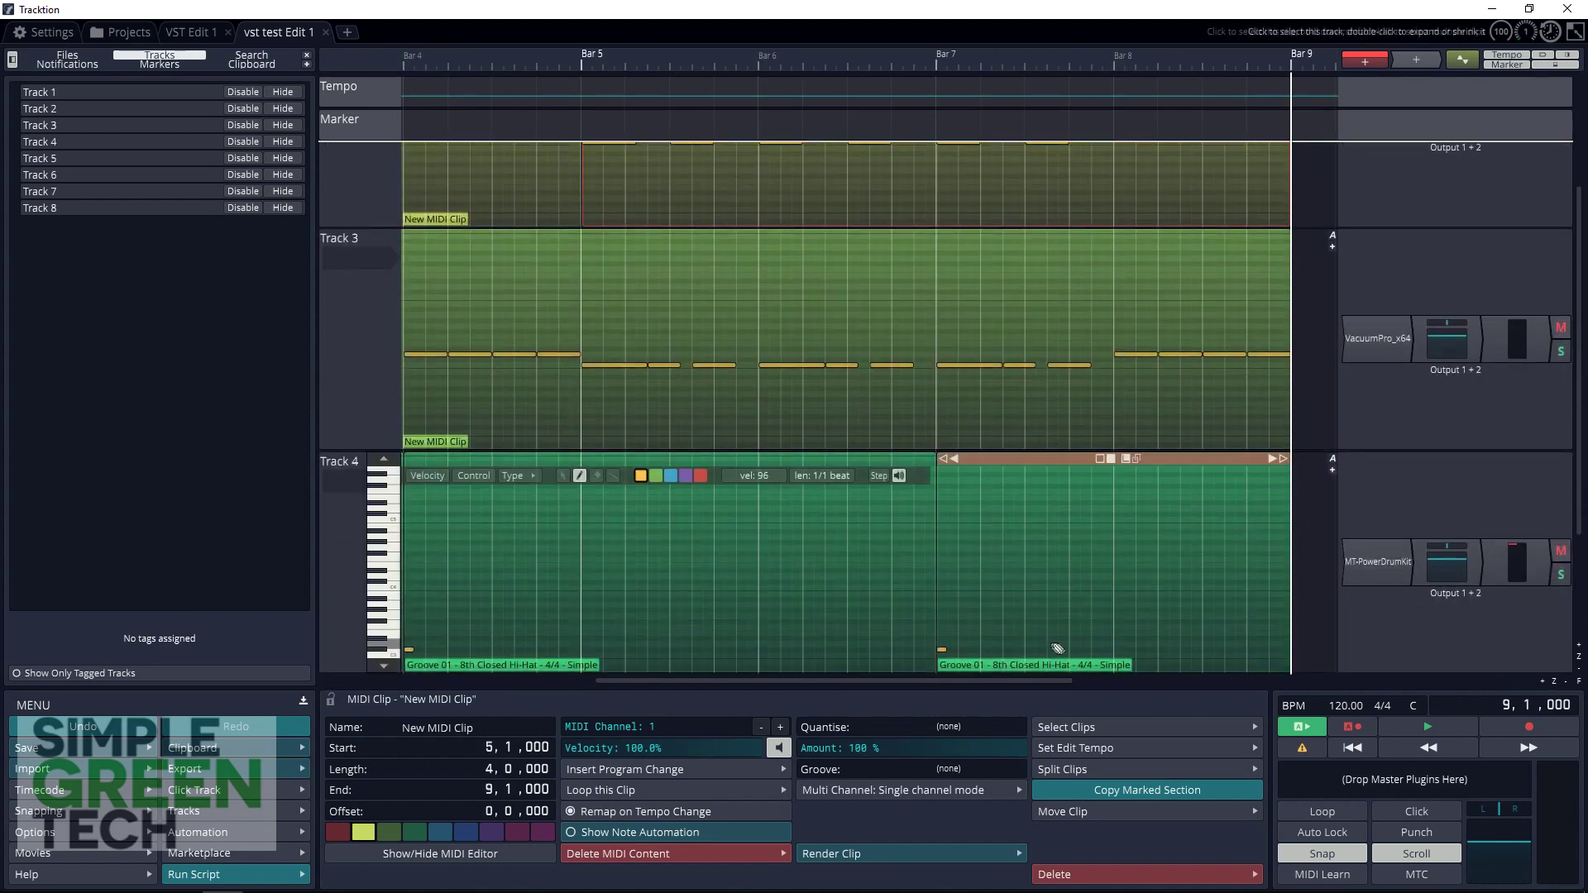
left_click_drag(1007, 683, 1085, 683)
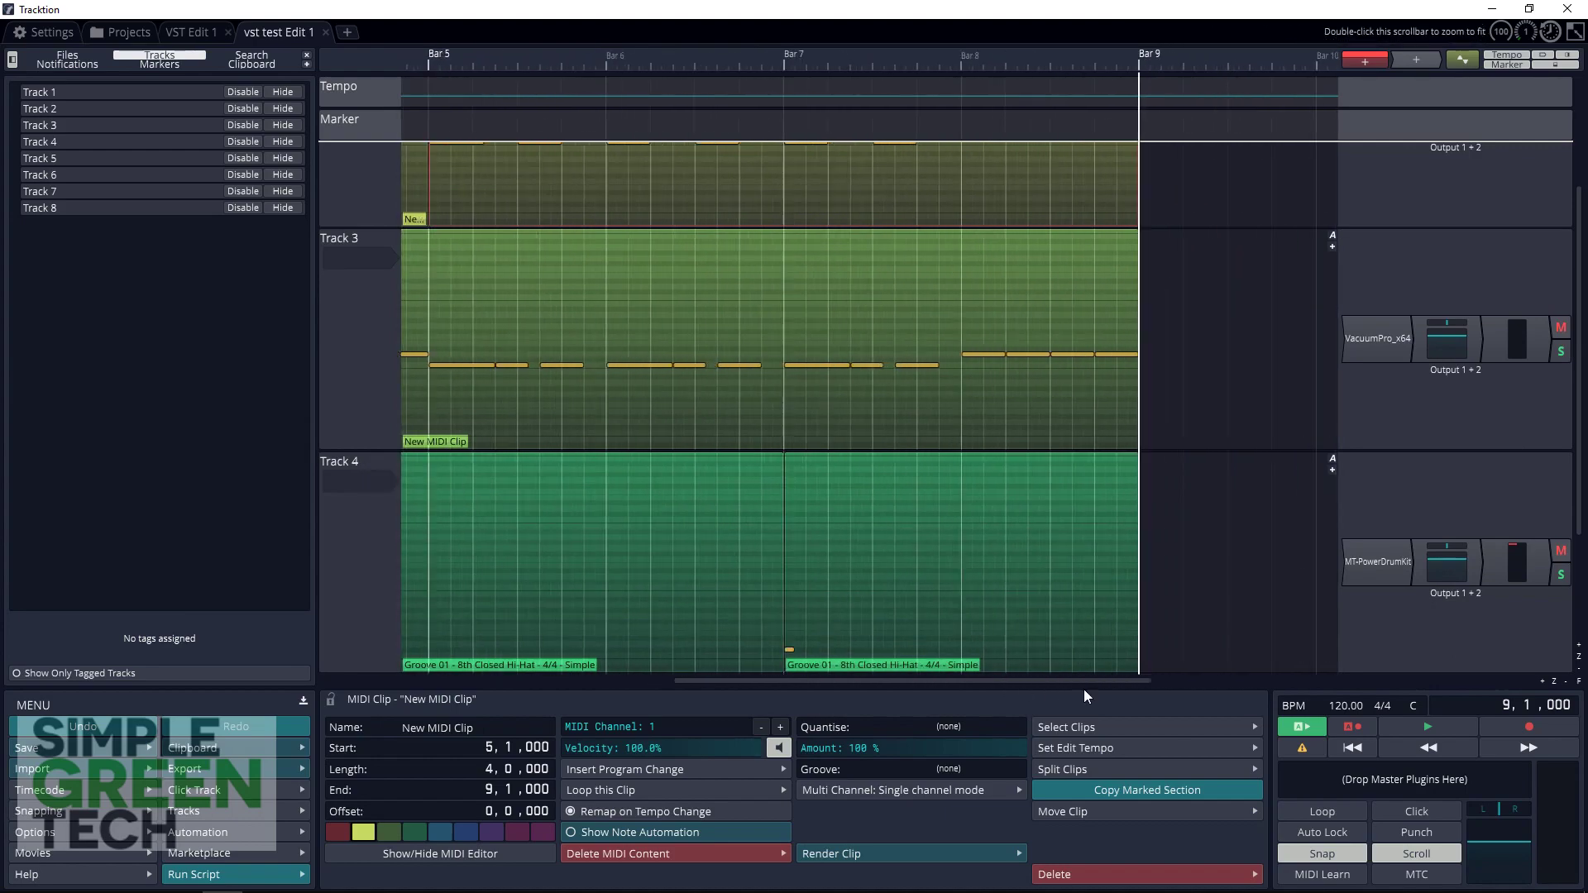
double_click(1368, 570)
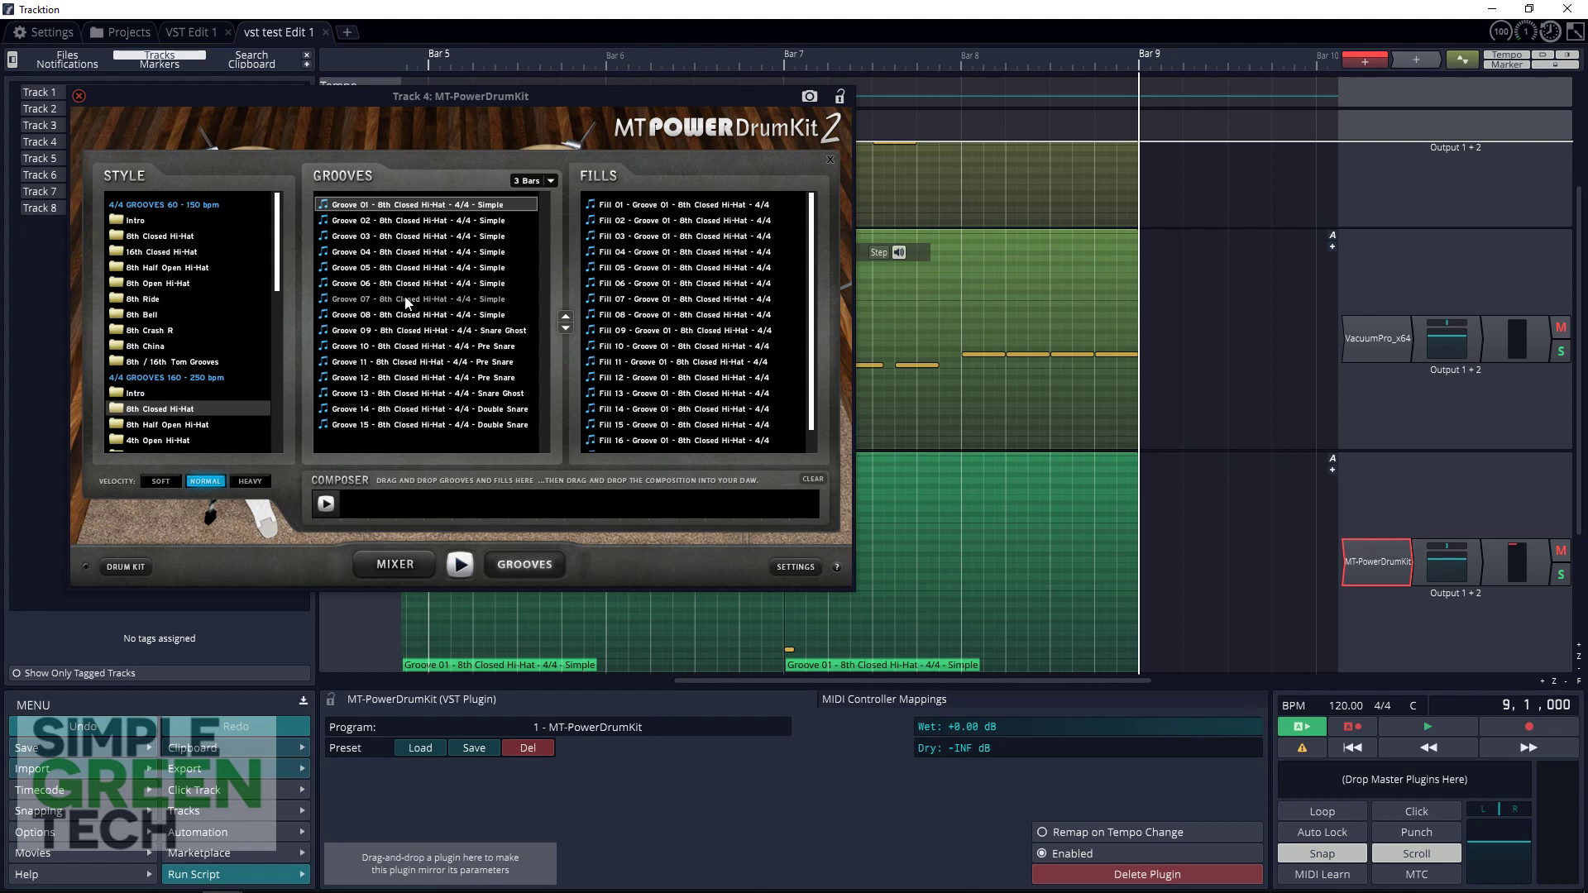
left_click_drag(406, 302, 511, 322)
left_click_drag(786, 374, 1153, 489)
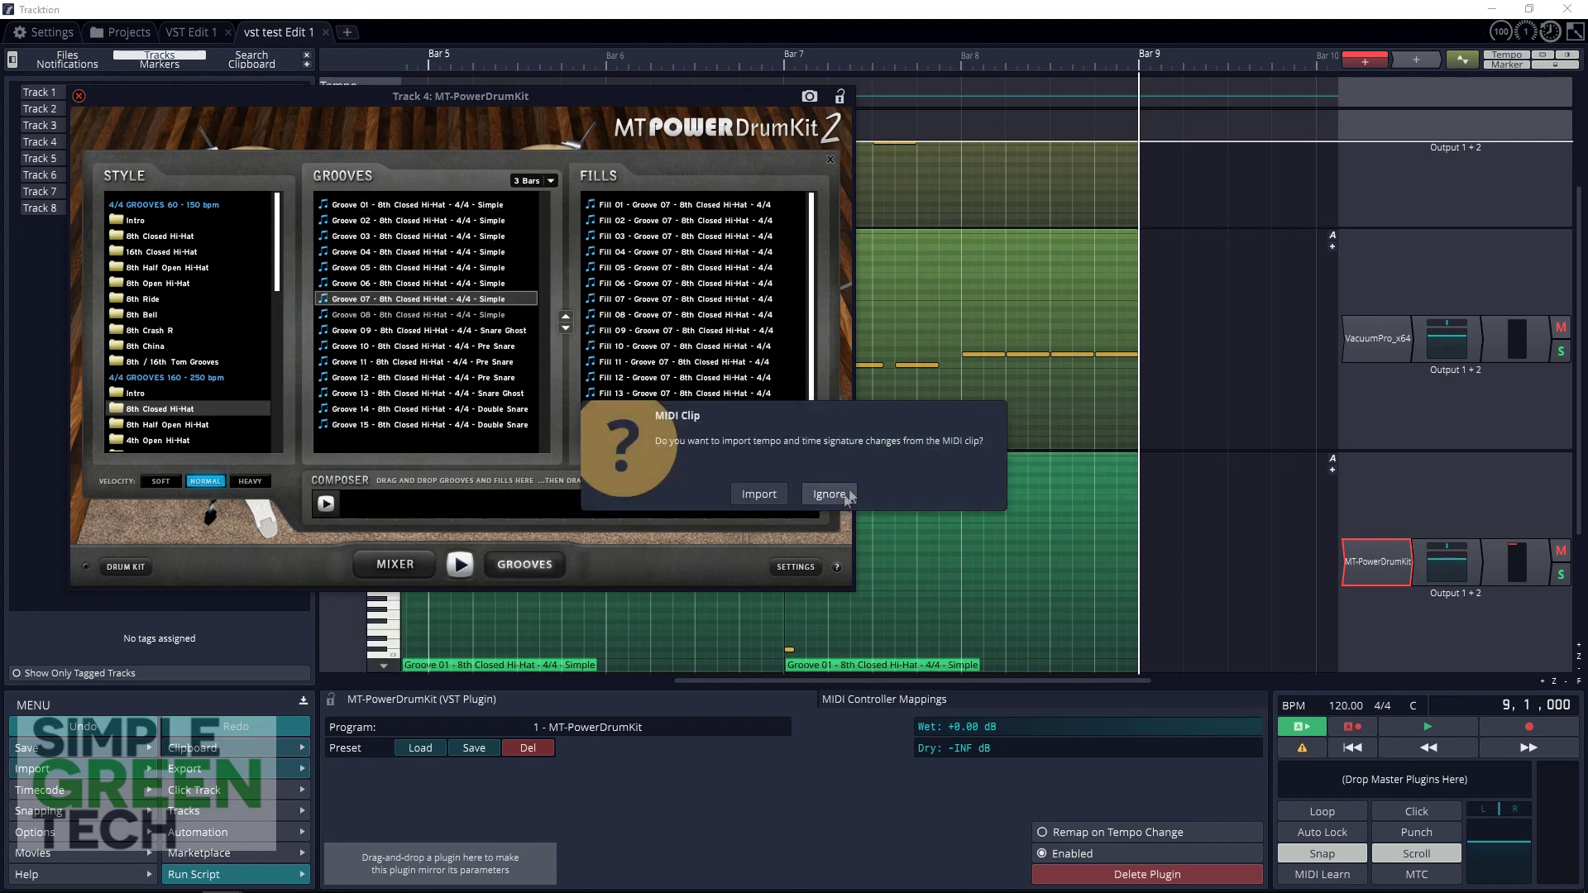
left_click(830, 493)
left_click(872, 461)
Step: Duplicate the Groove 07 clip after bar 12 and play it back from bar 9
key("ctrl+c")
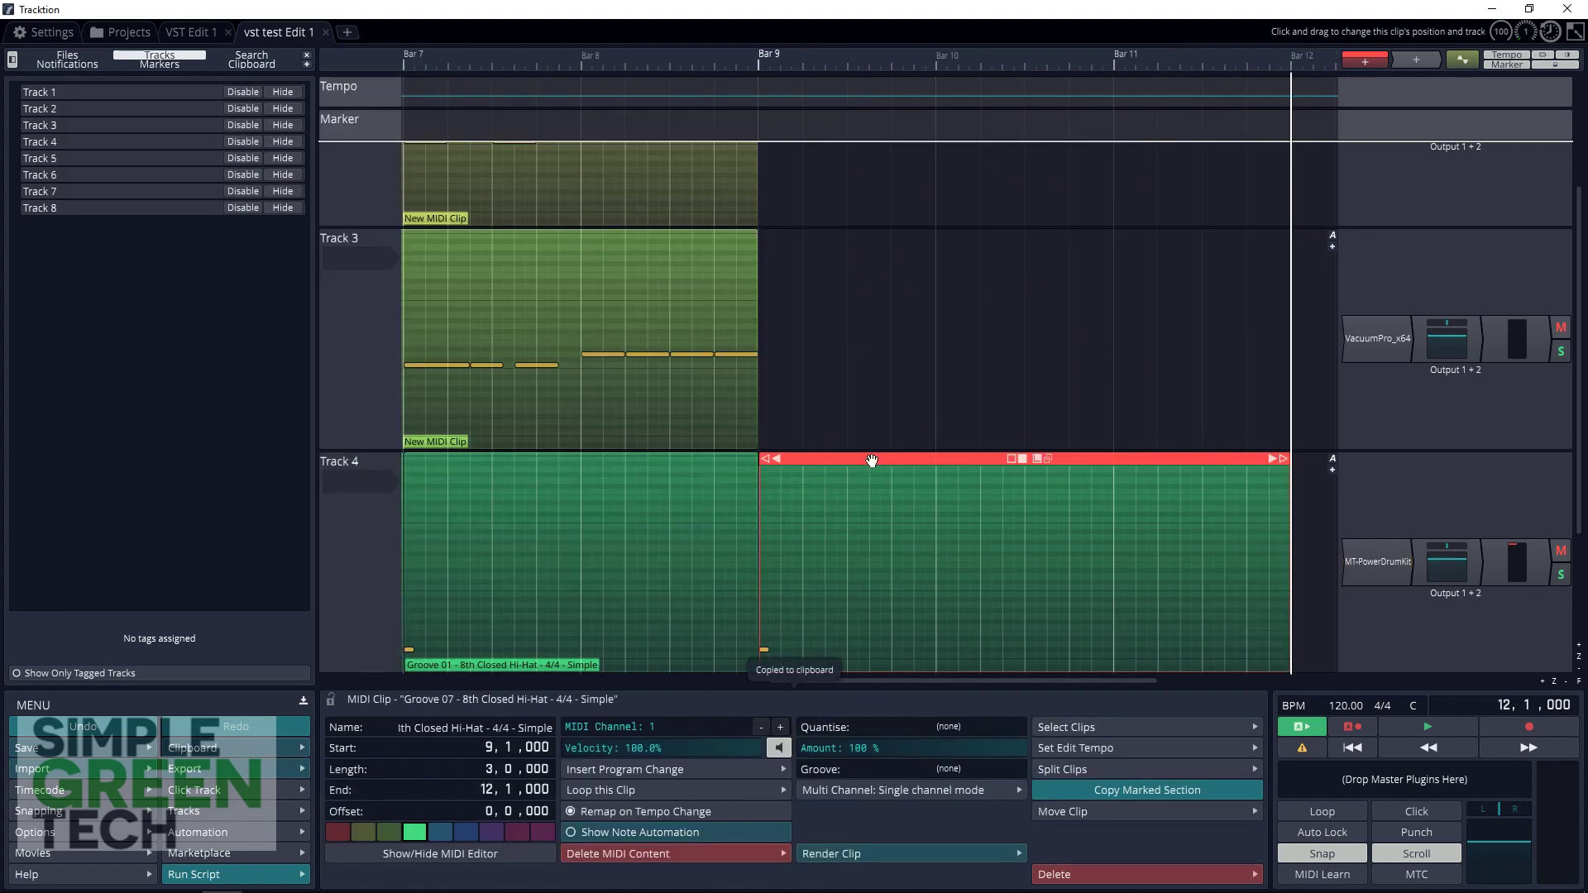
key("ctrl+v")
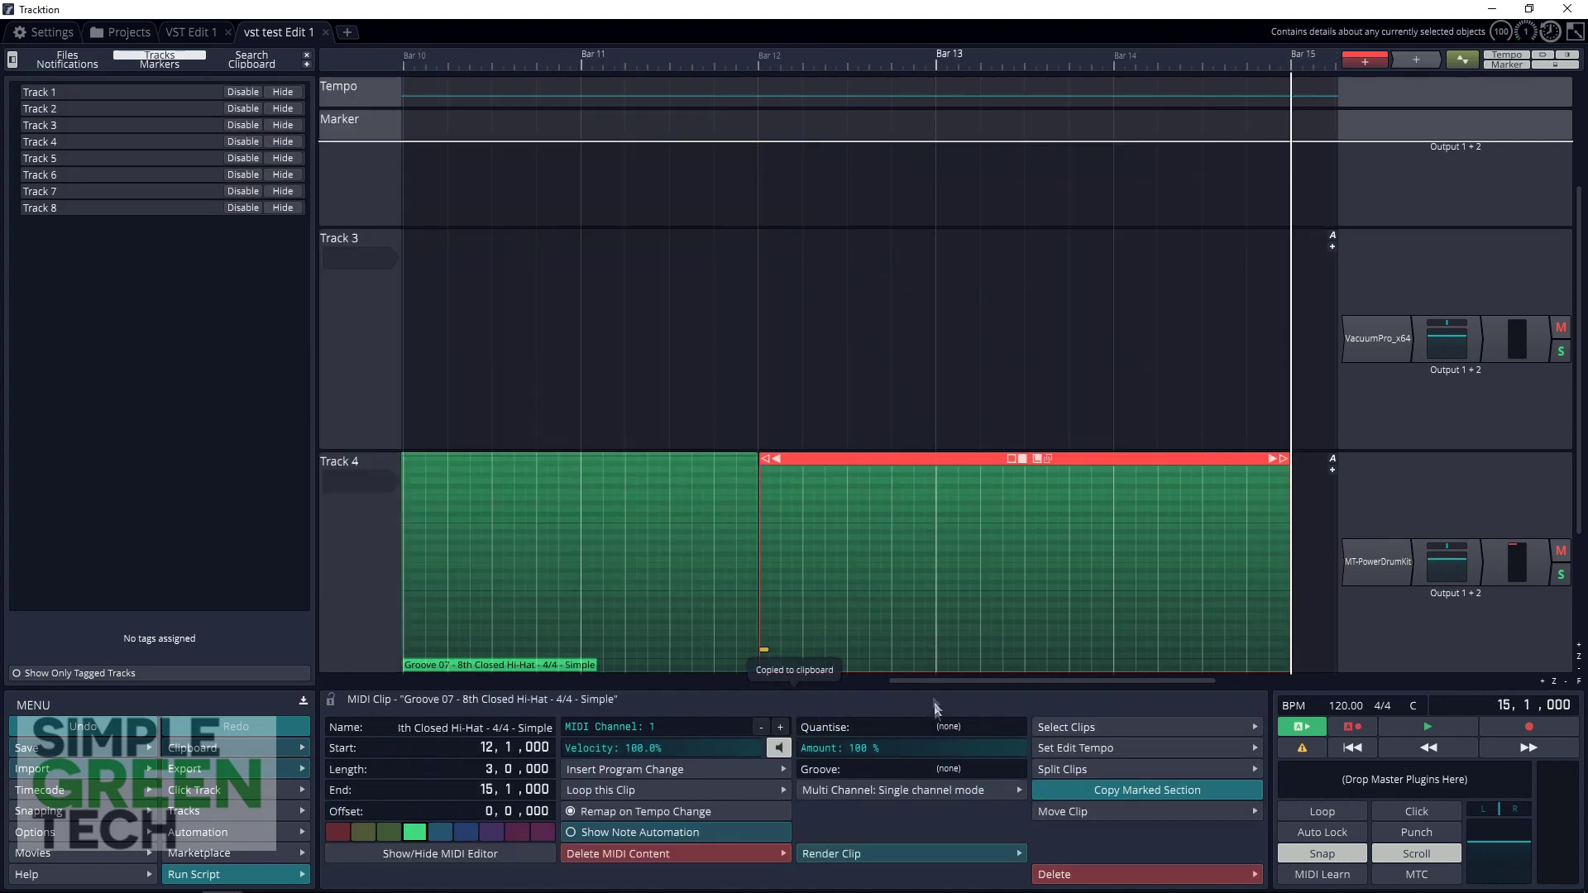
left_click_drag(931, 679, 766, 680)
left_click(697, 432)
key("space")
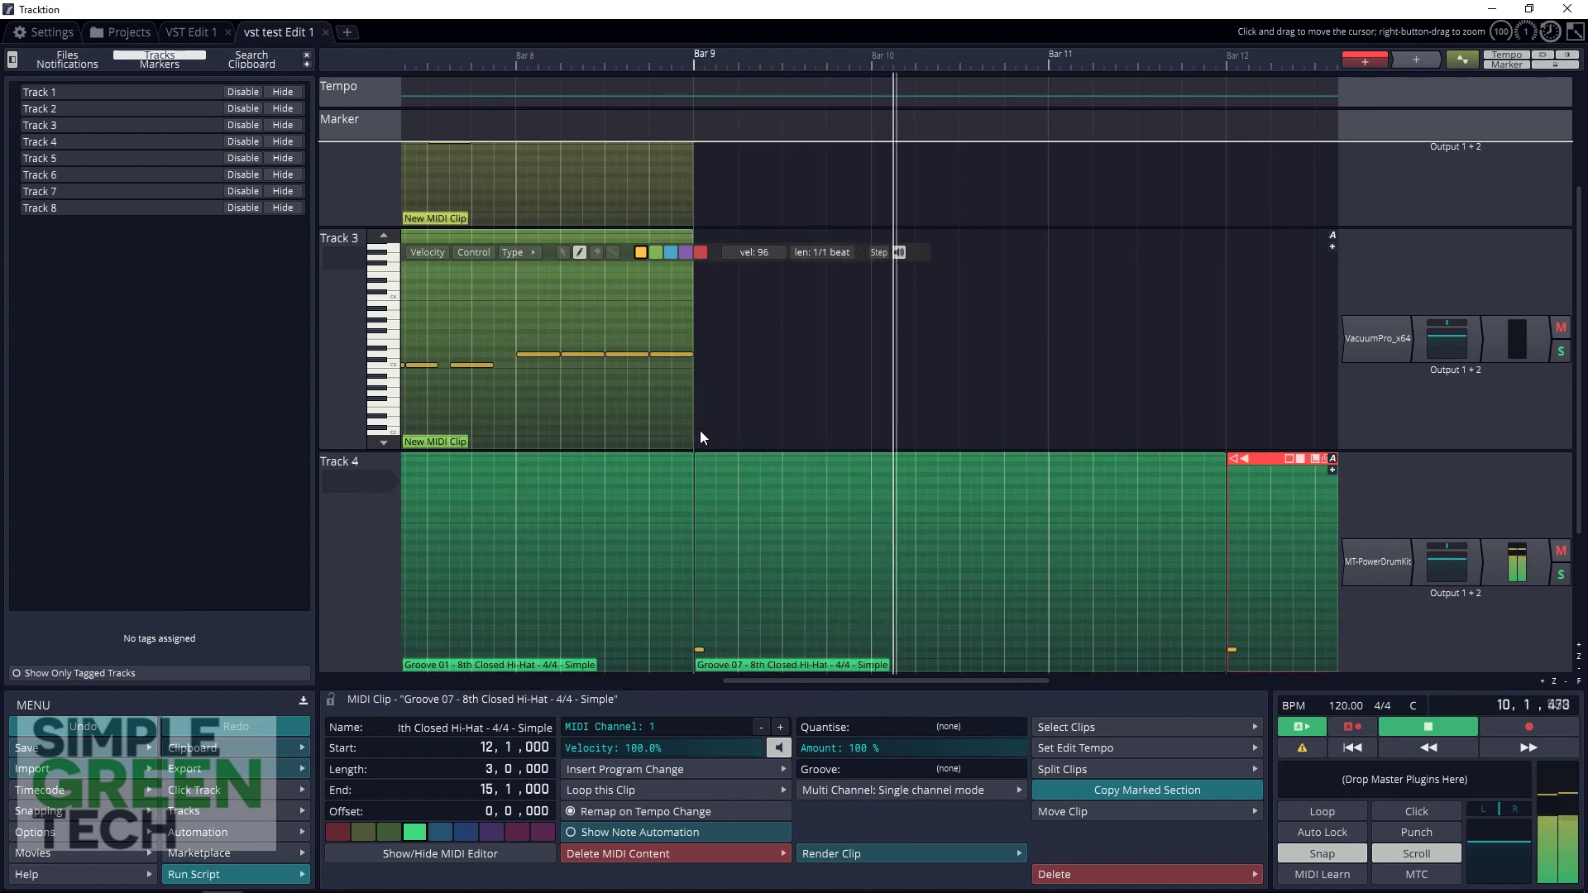
key("space")
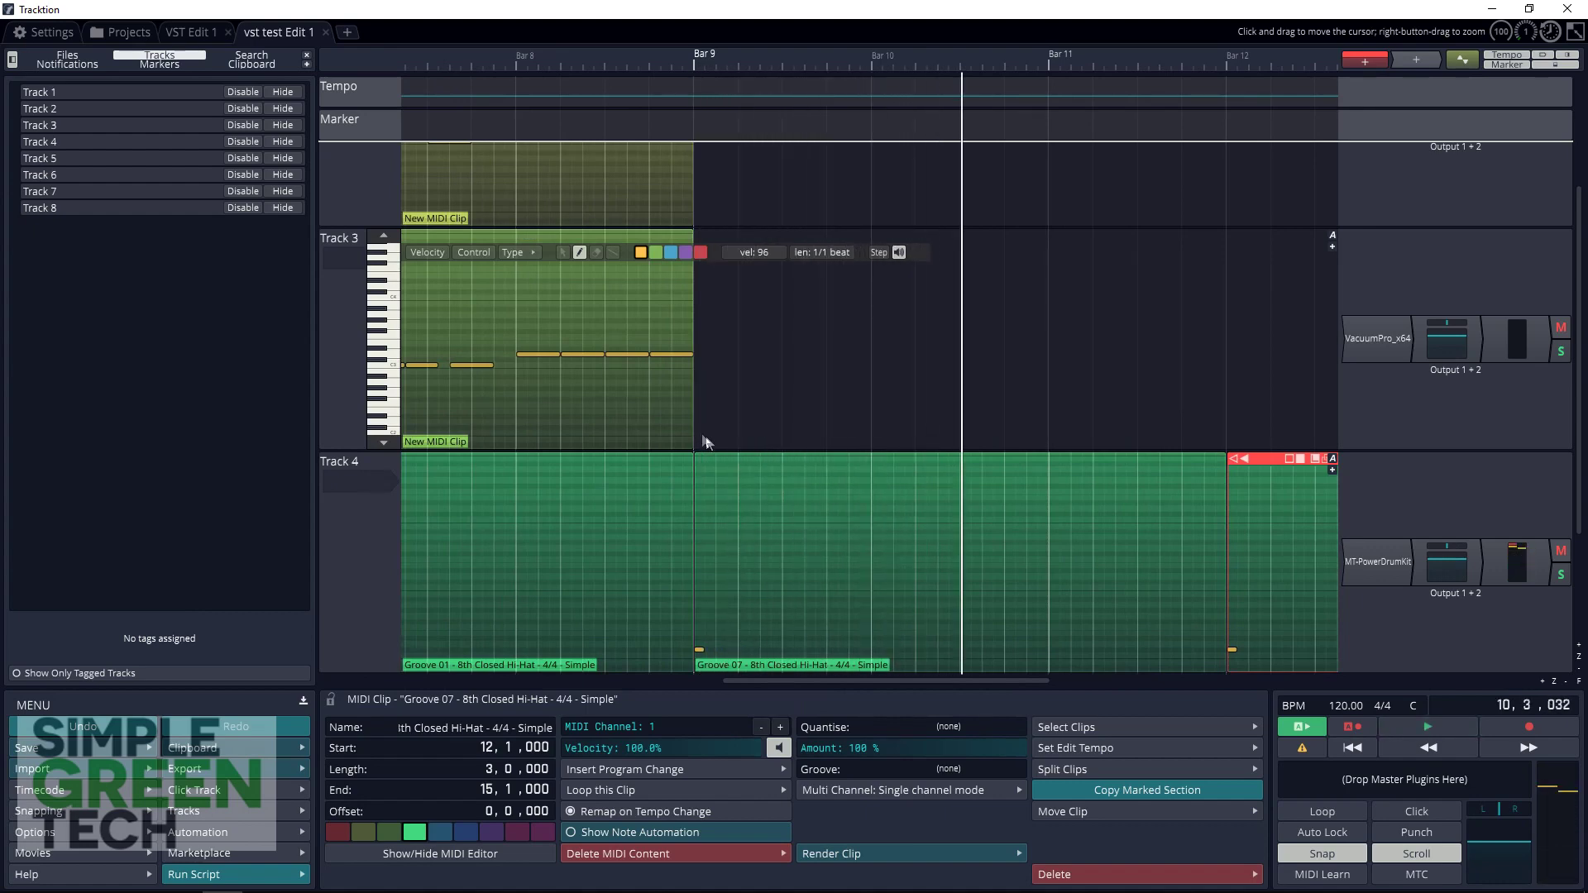
left_click(697, 331)
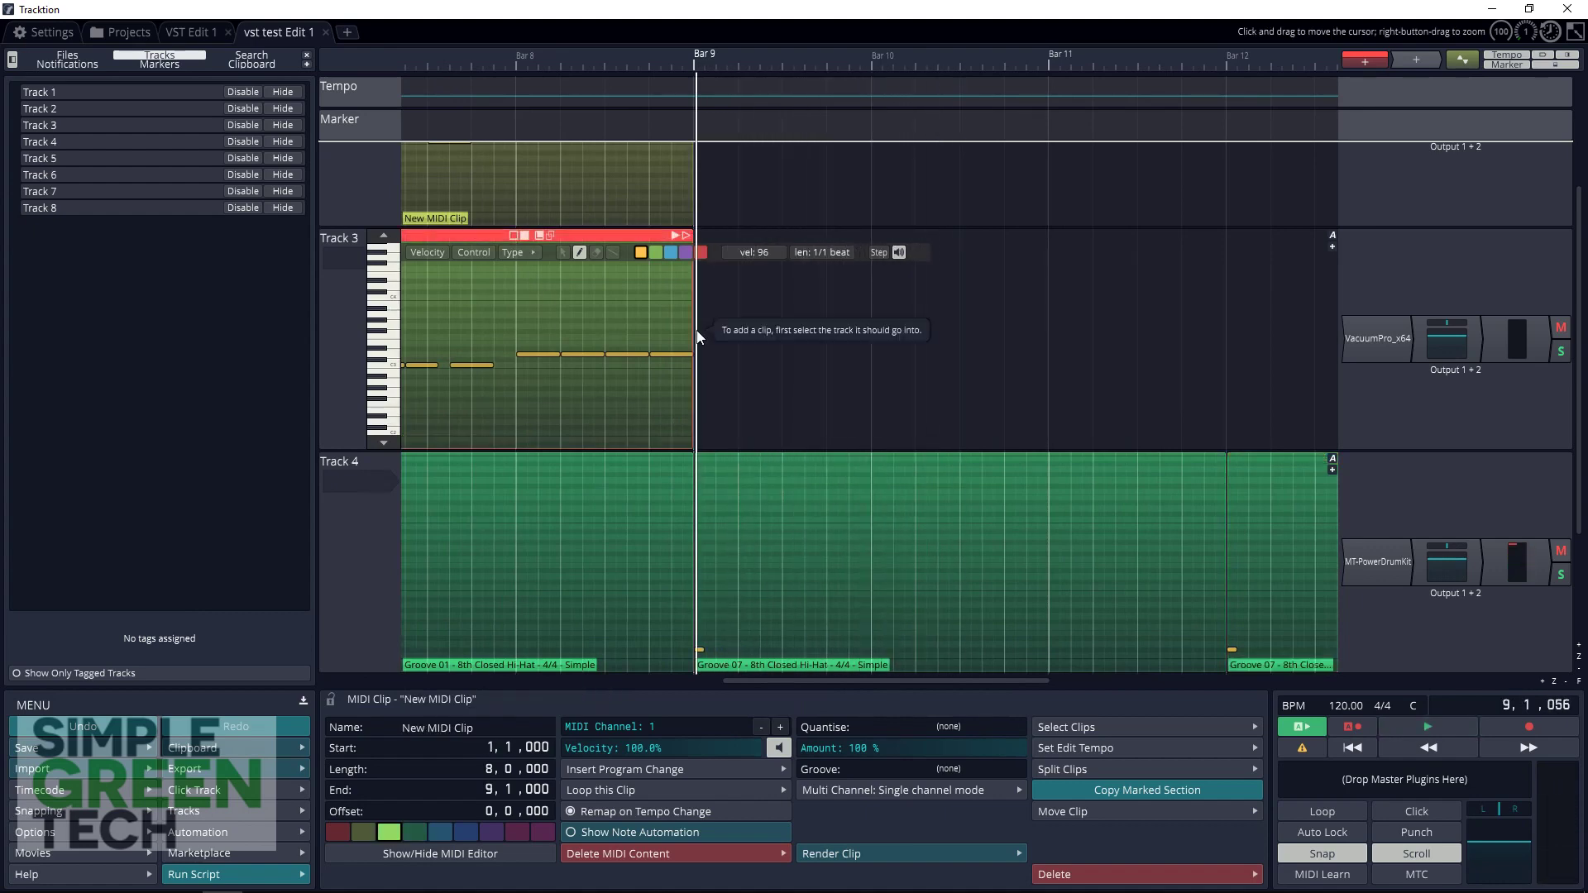
Step: Insert a new MIDI clip at bar 9 on Track 3, draw a G2 bass note, and play it
left_click(331, 277)
right_click(356, 282)
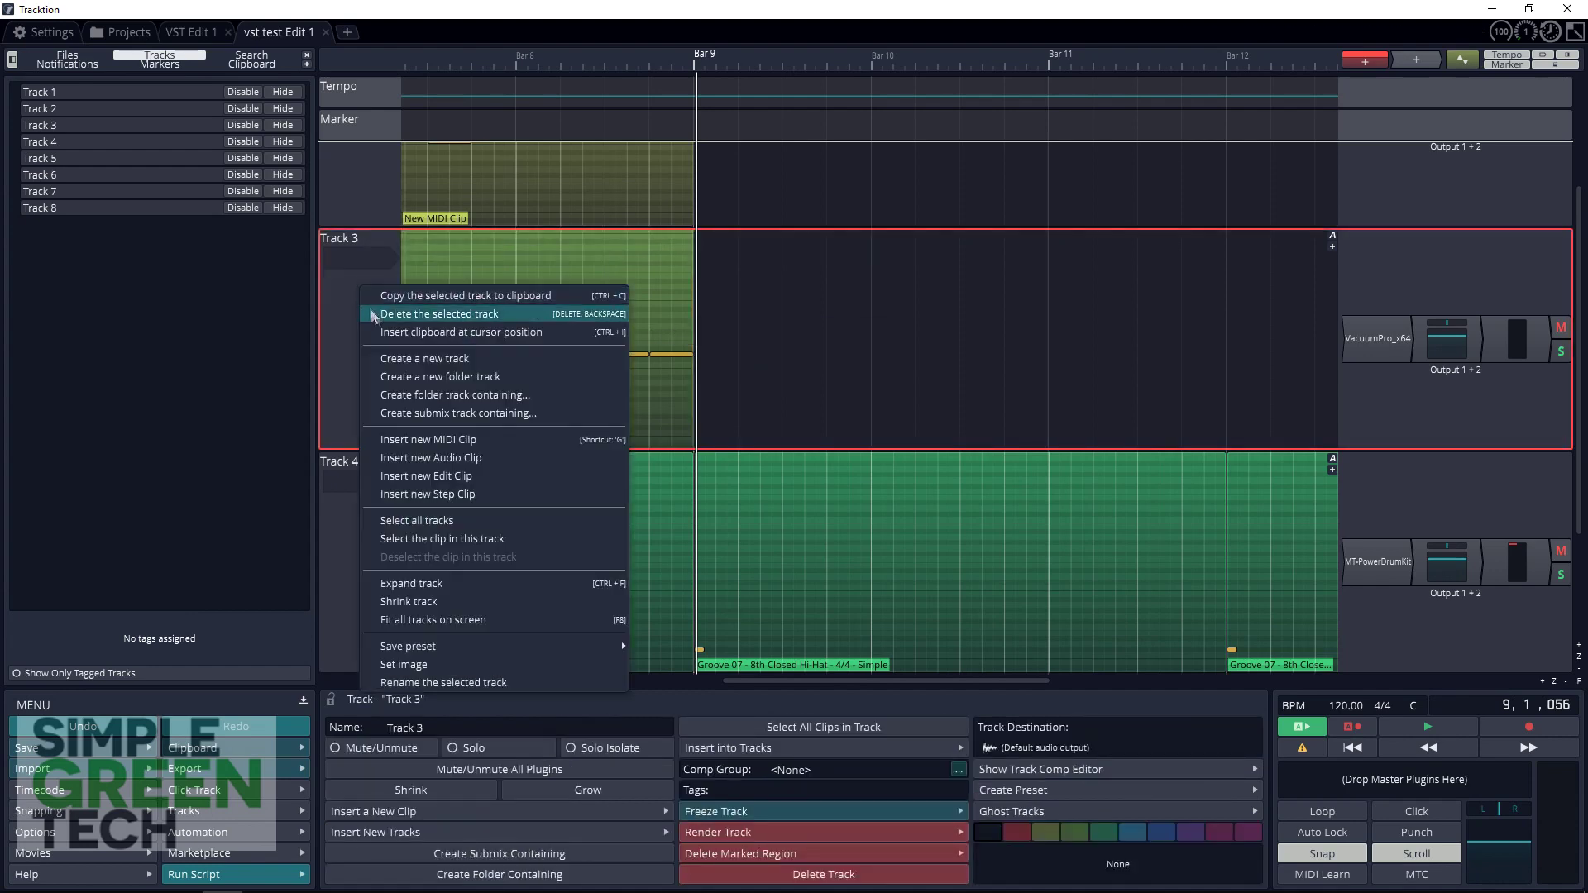
left_click(482, 439)
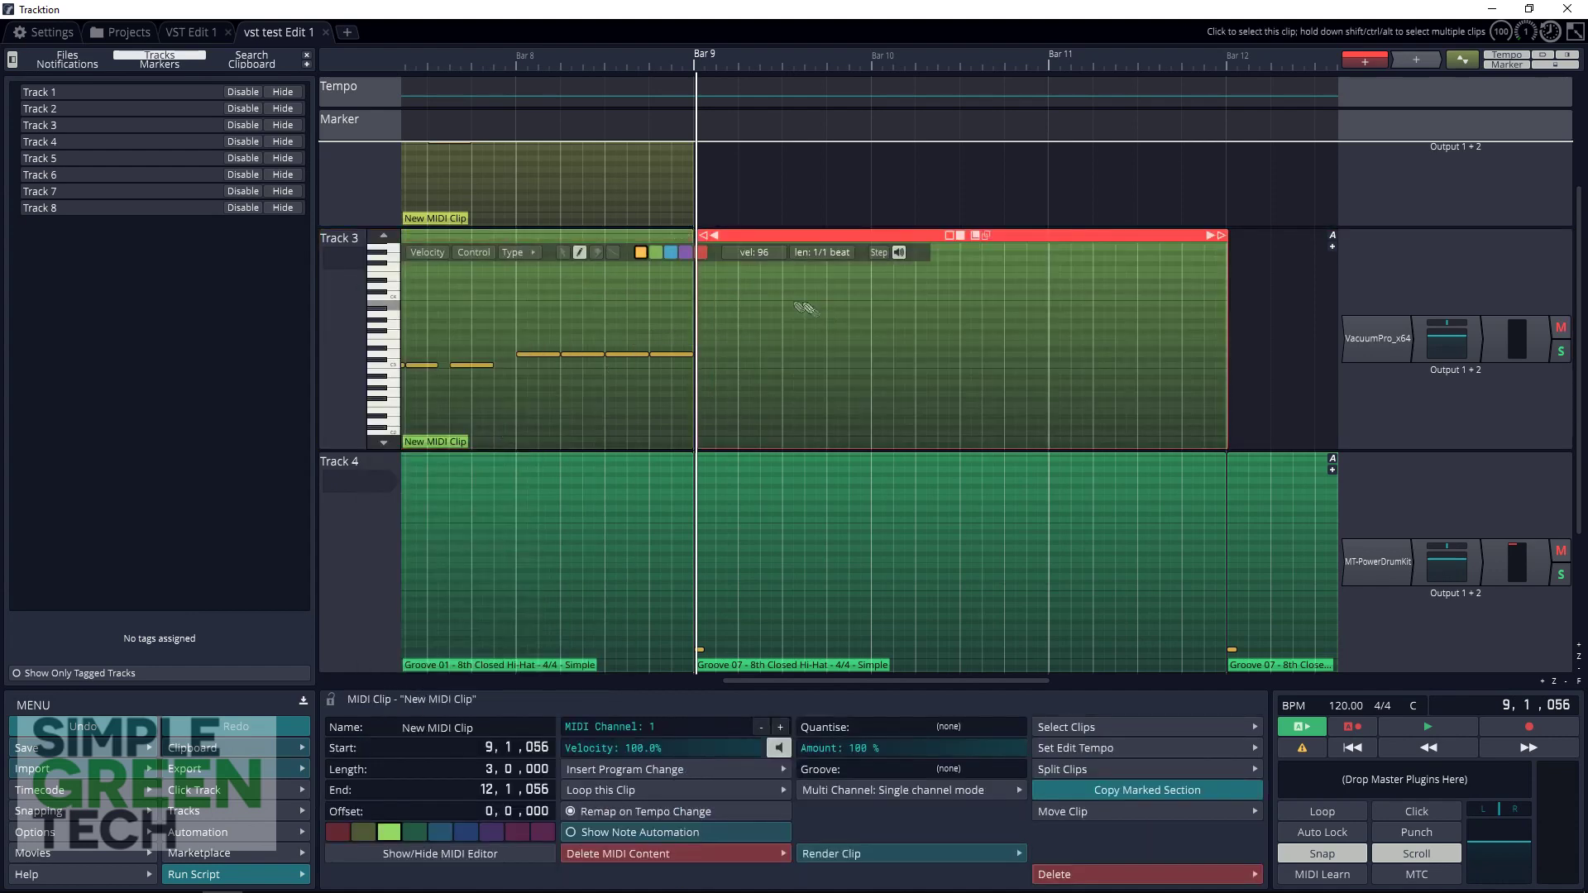
left_click(706, 395)
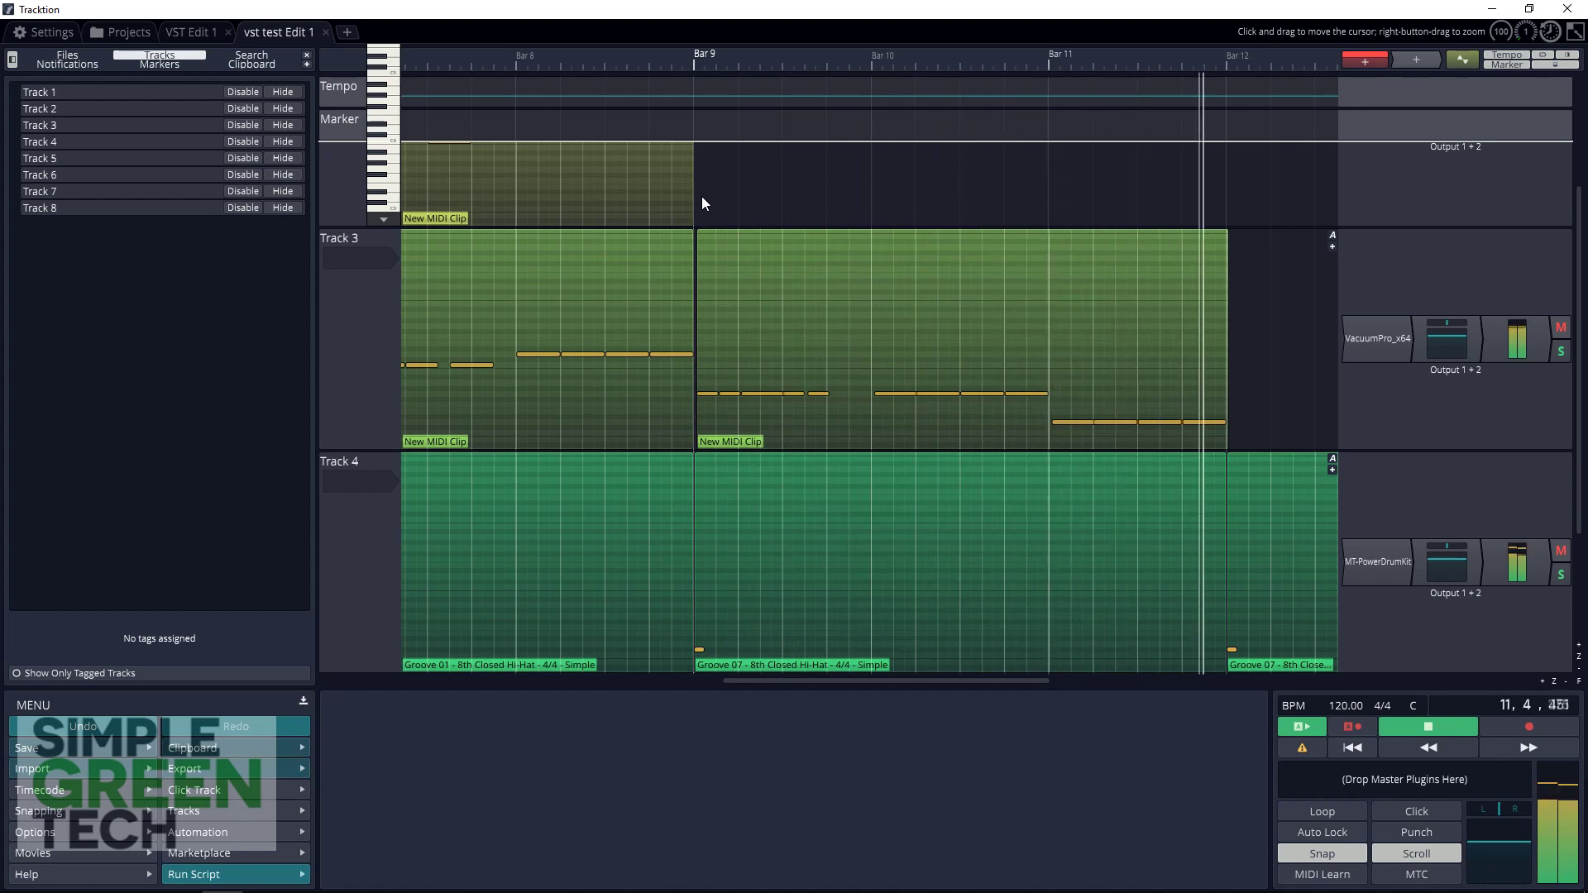
key("space")
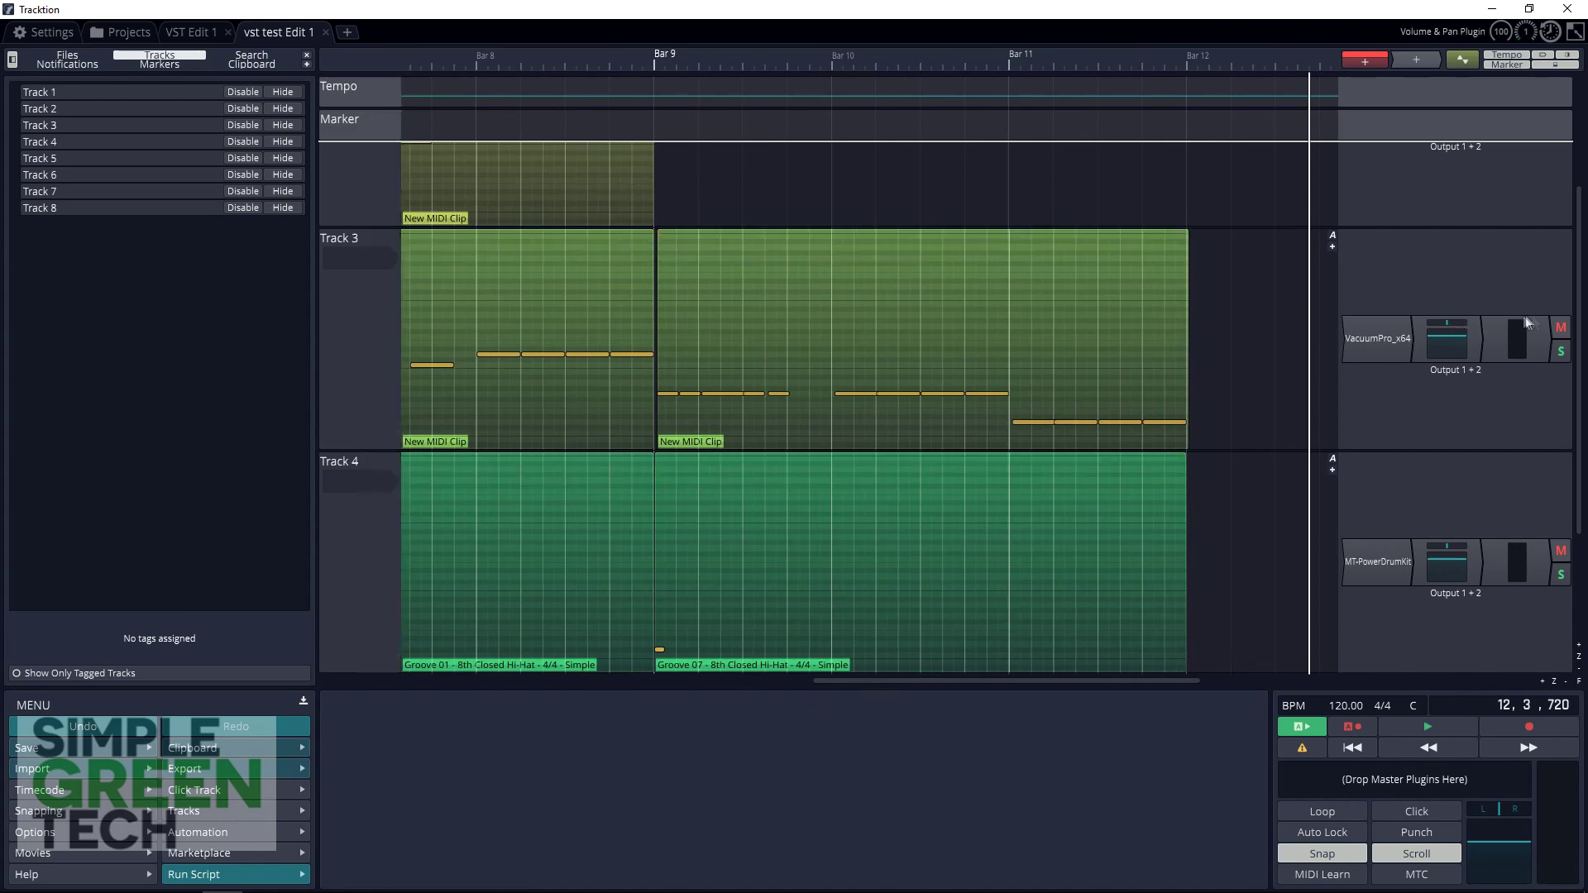
Step: Insert a new MIDI clip on Track 2, move it to bar 9, and open its note editor
scroll(1581, 328, "up", 3)
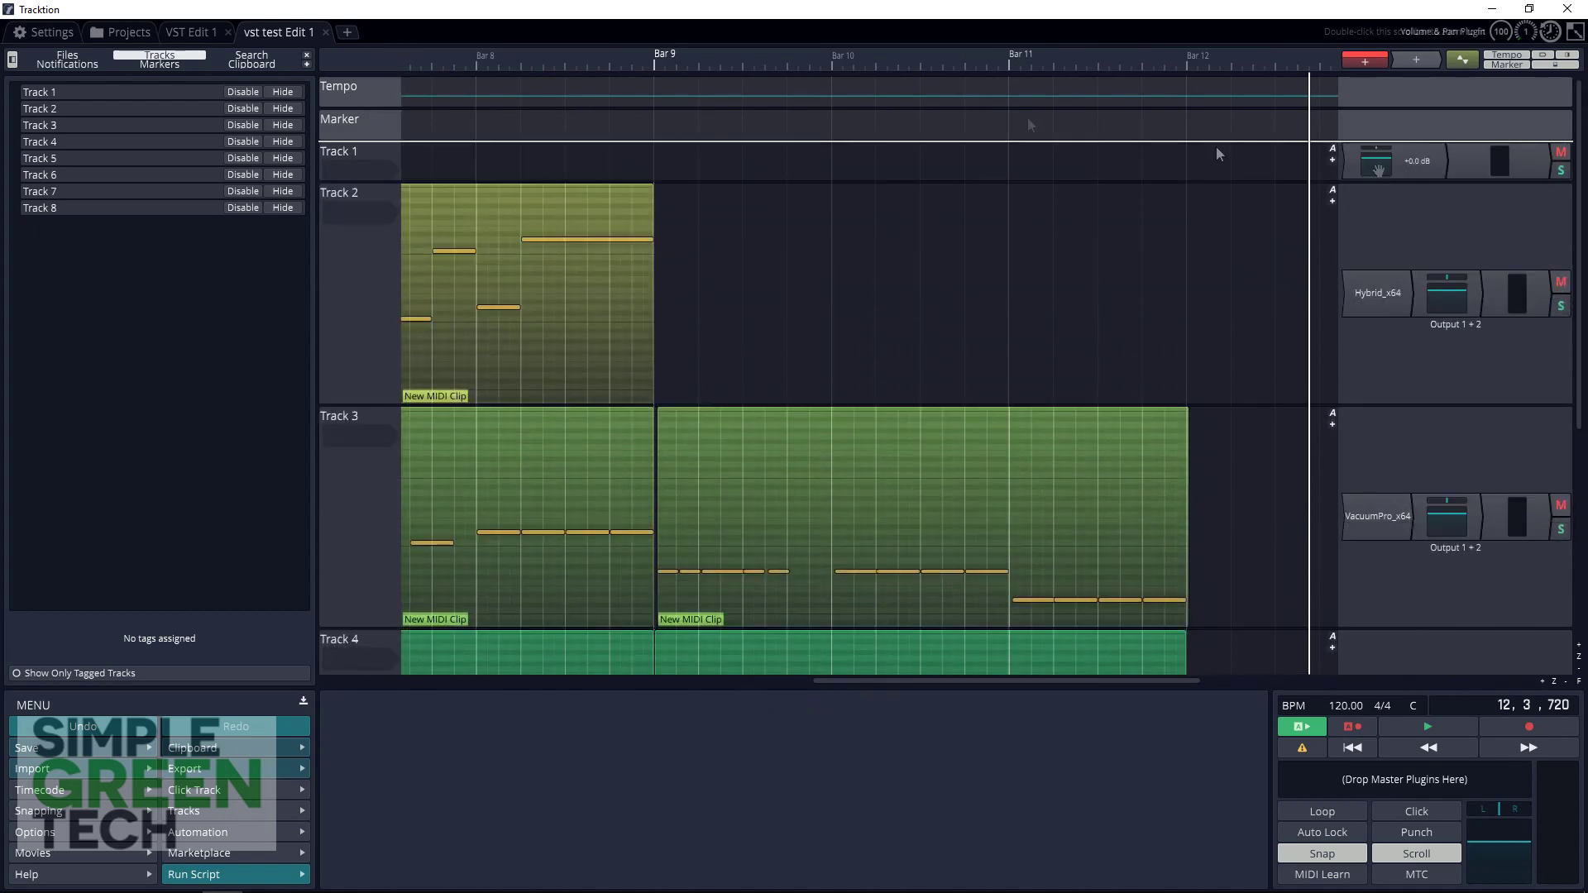
left_click(351, 245)
right_click(355, 243)
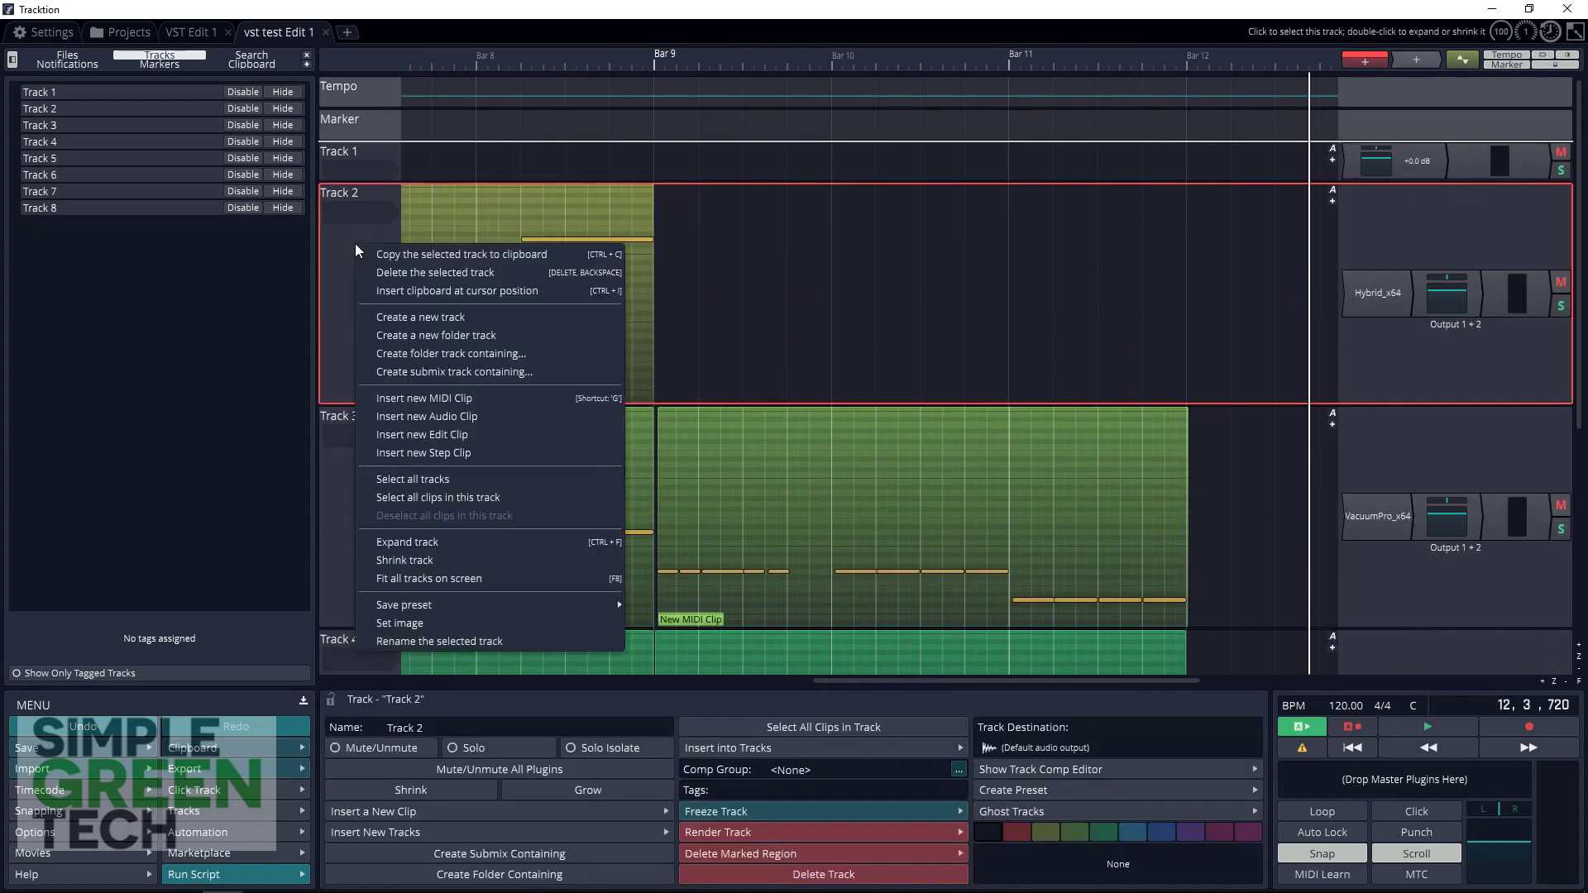
left_click(414, 398)
left_click_drag(1199, 188, 546, 184)
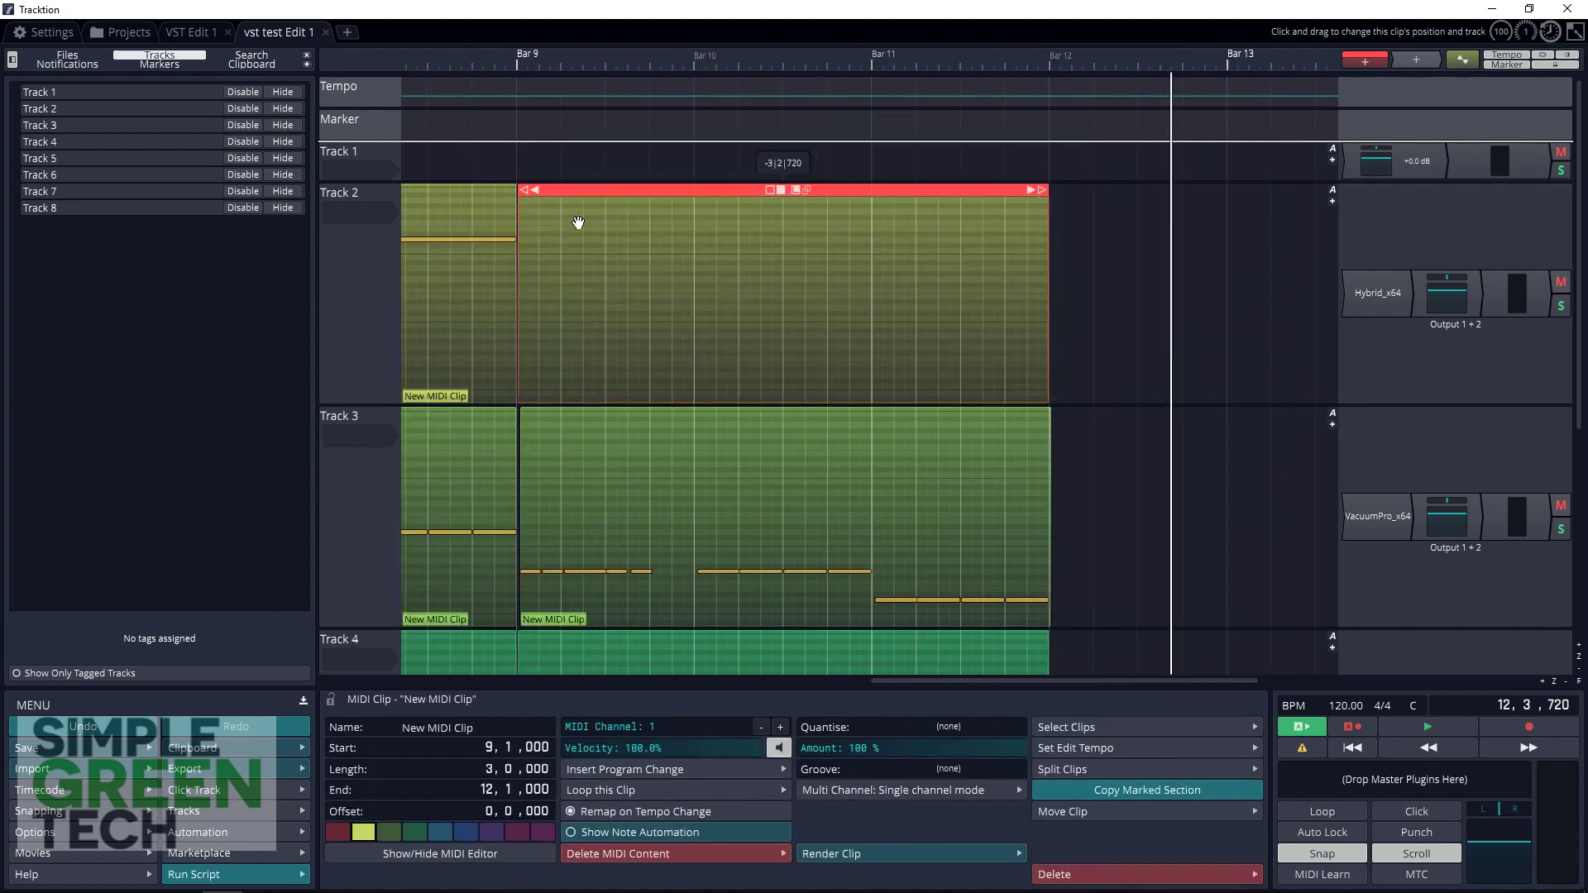
double_click(578, 220)
left_click(541, 247)
Step: Draw one-beat alternating melody notes through bar 9 and bar 10, including B4 and G4
left_click(570, 224)
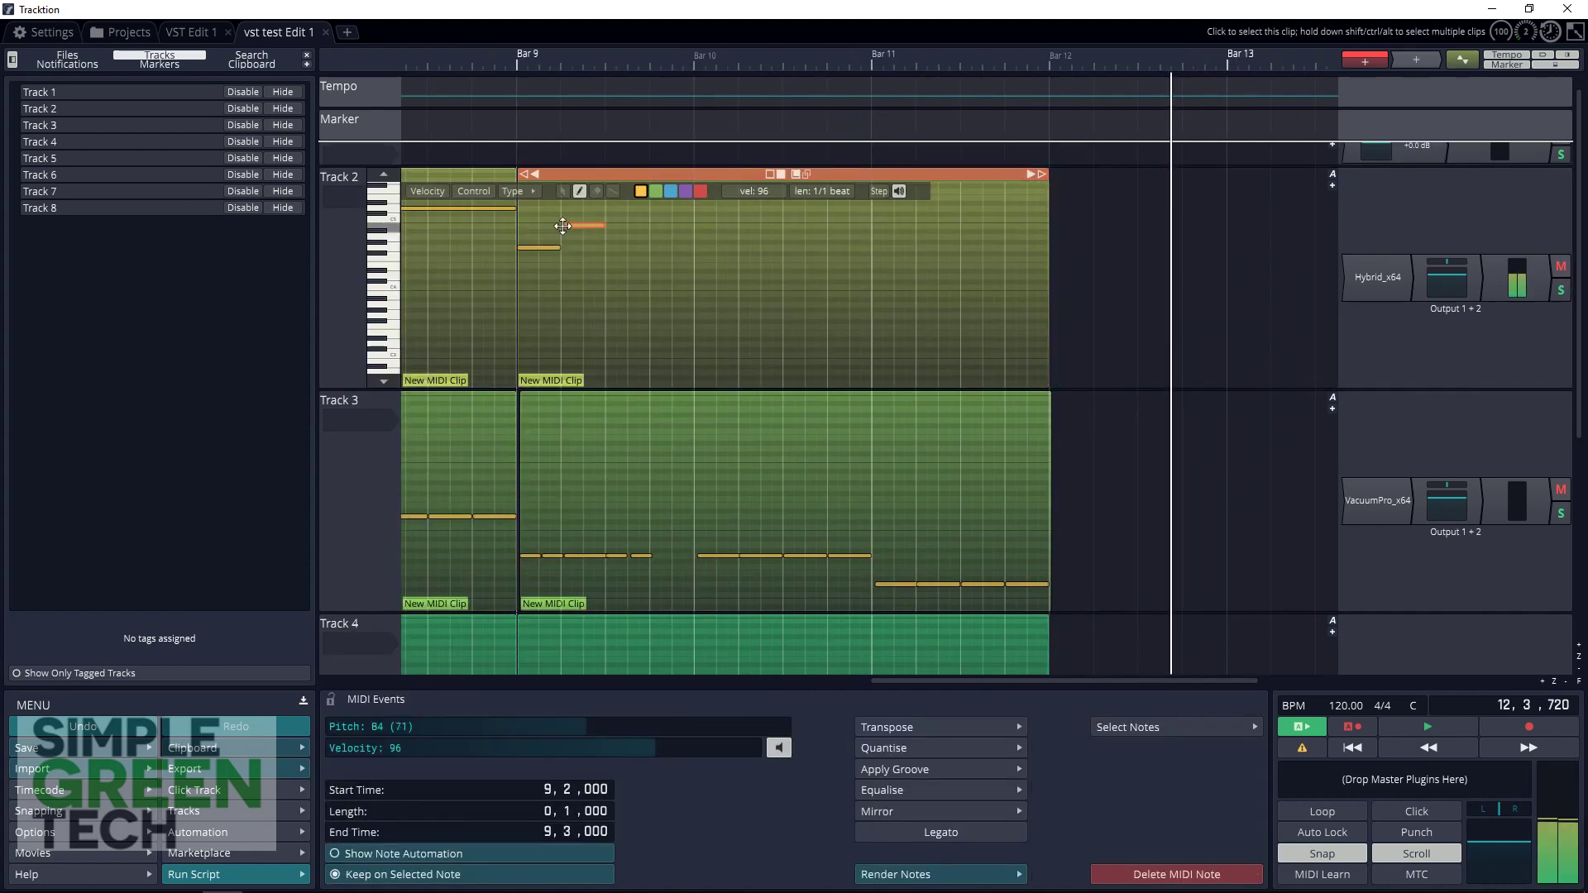
left_click(615, 247)
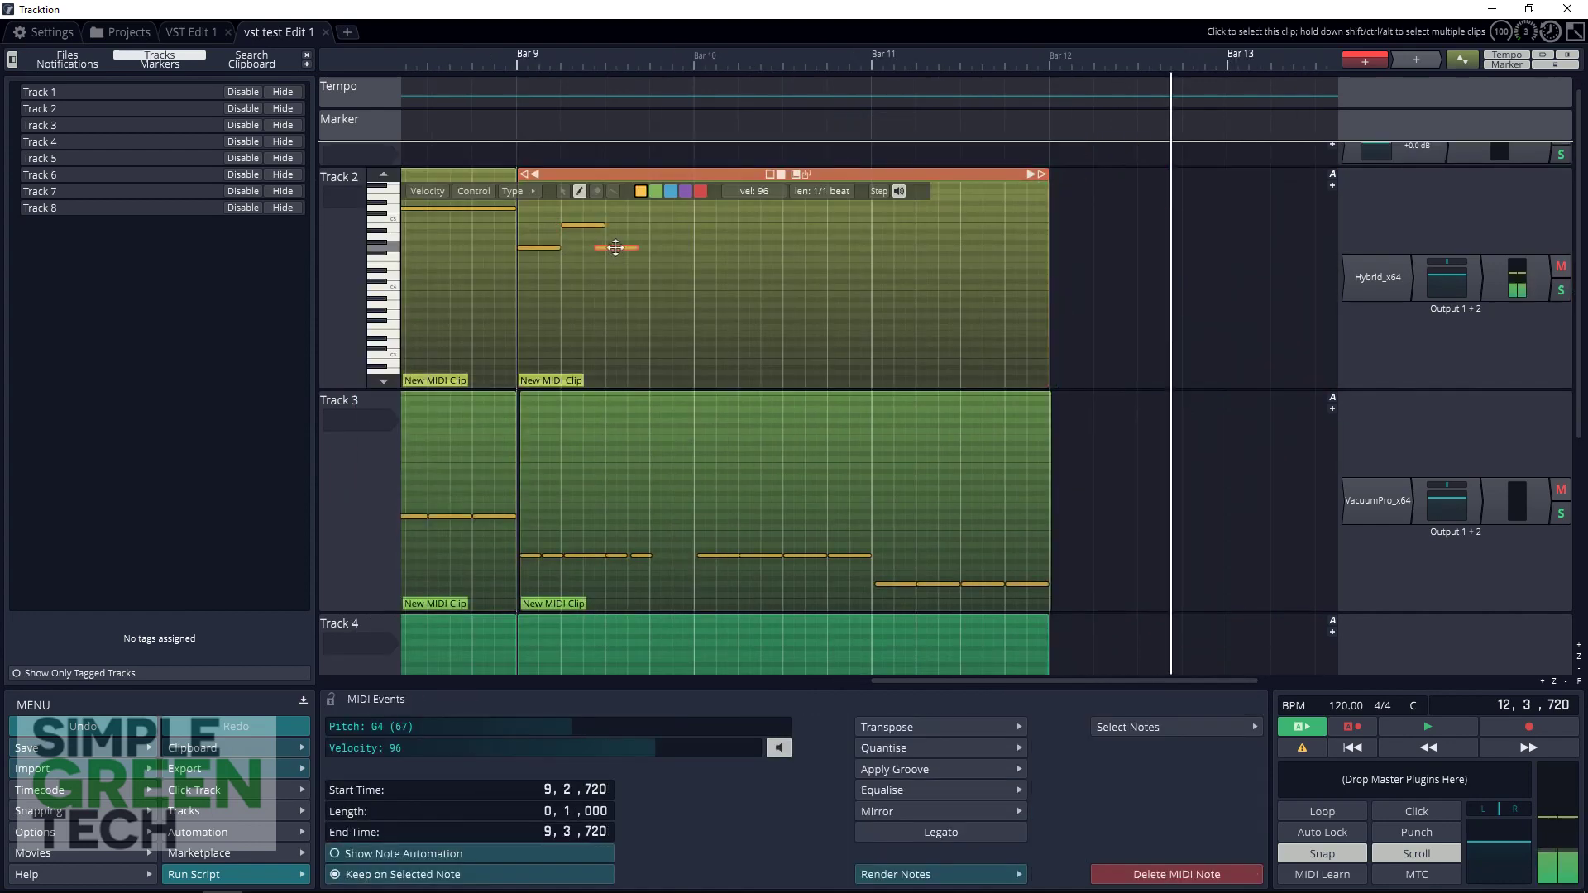
left_click(666, 225)
left_click(693, 248)
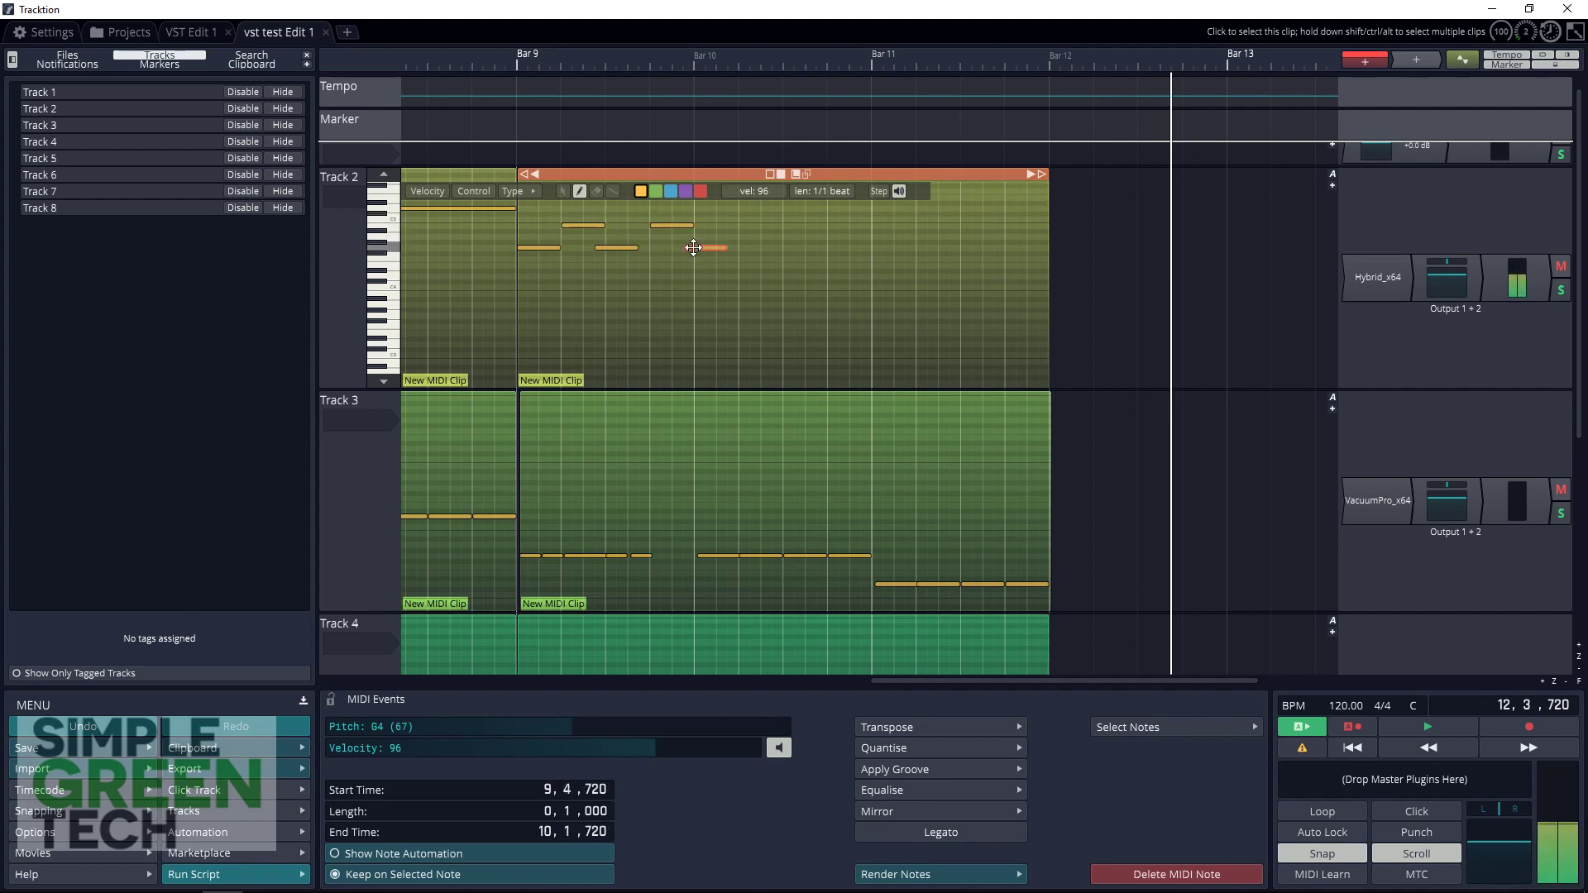
left_click(744, 225)
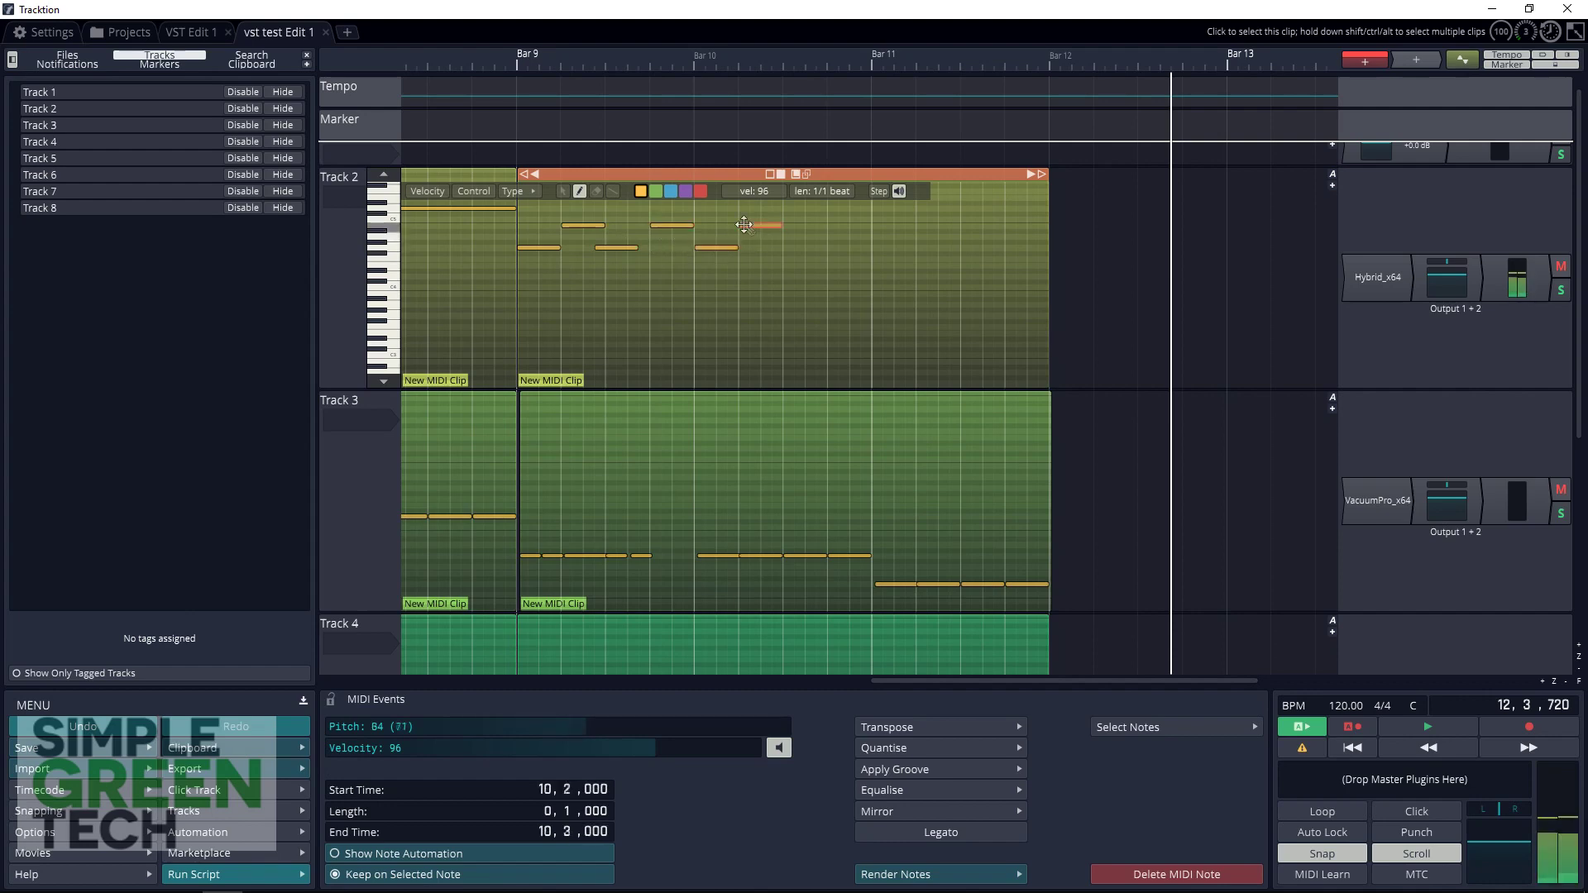
left_click(786, 248)
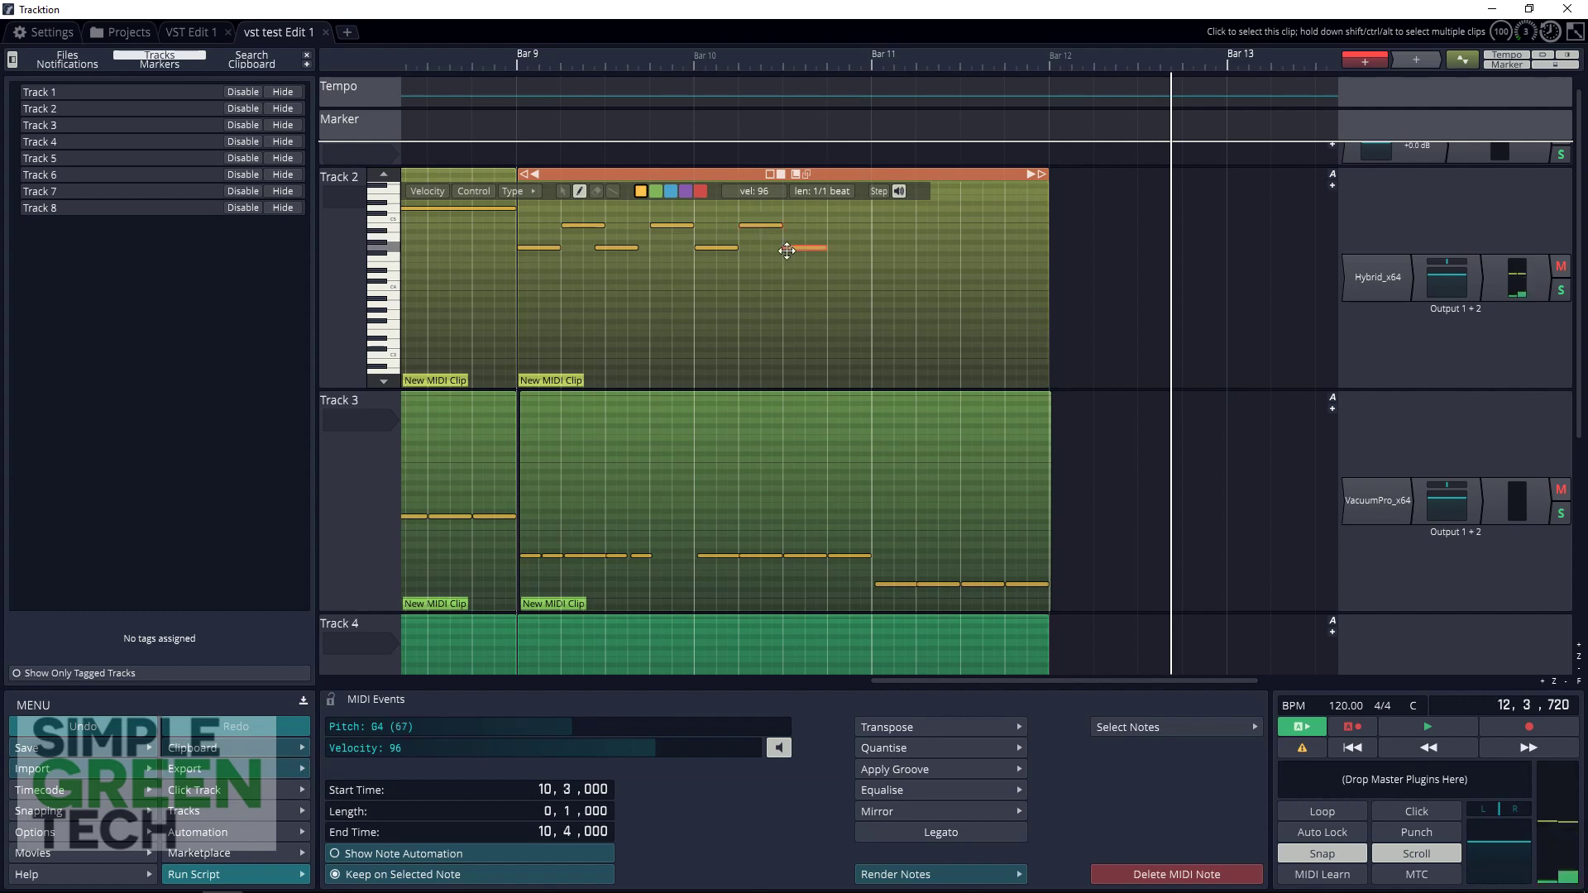
left_click(835, 225)
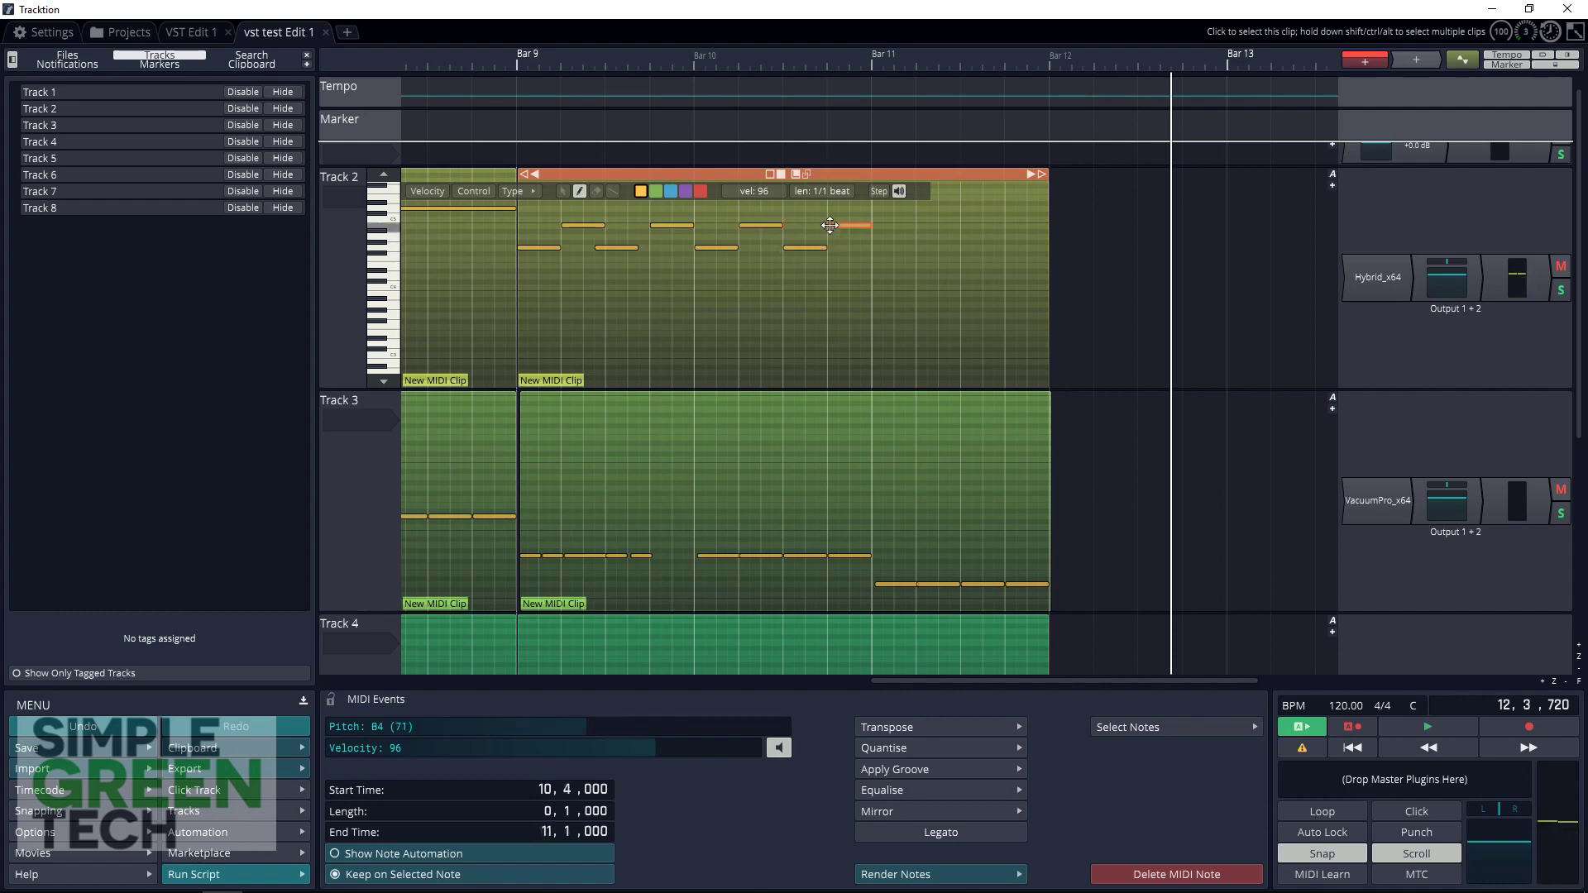
Step: Add high notes across bar 11, including D#5, and raise the final note from C#5 to D5
left_click(893, 208)
left_click(937, 207)
left_click(981, 208)
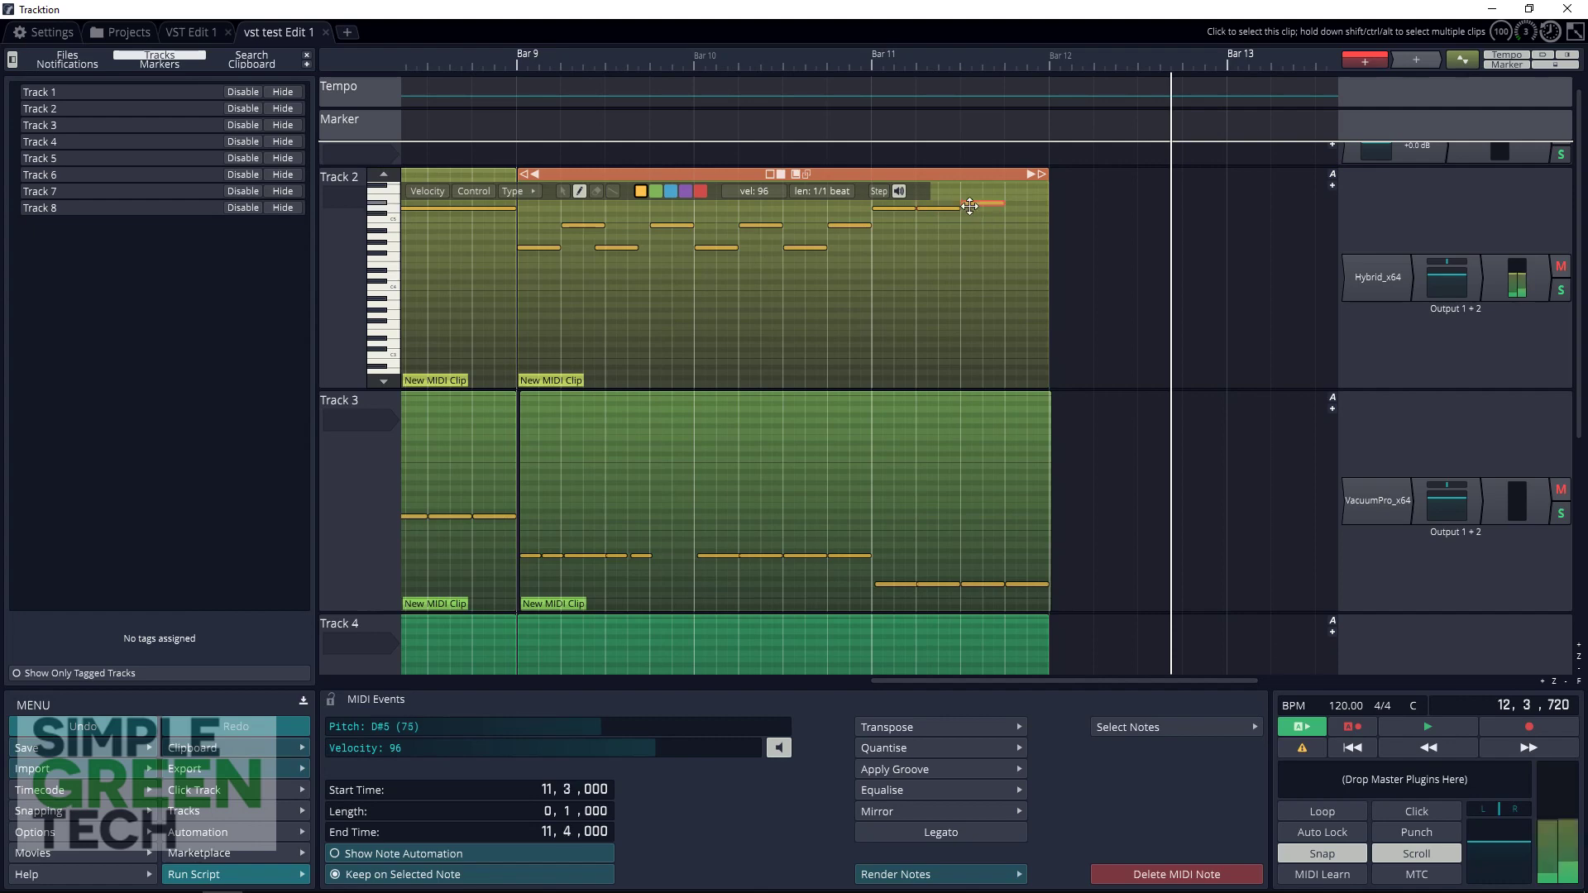
left_click(1008, 214)
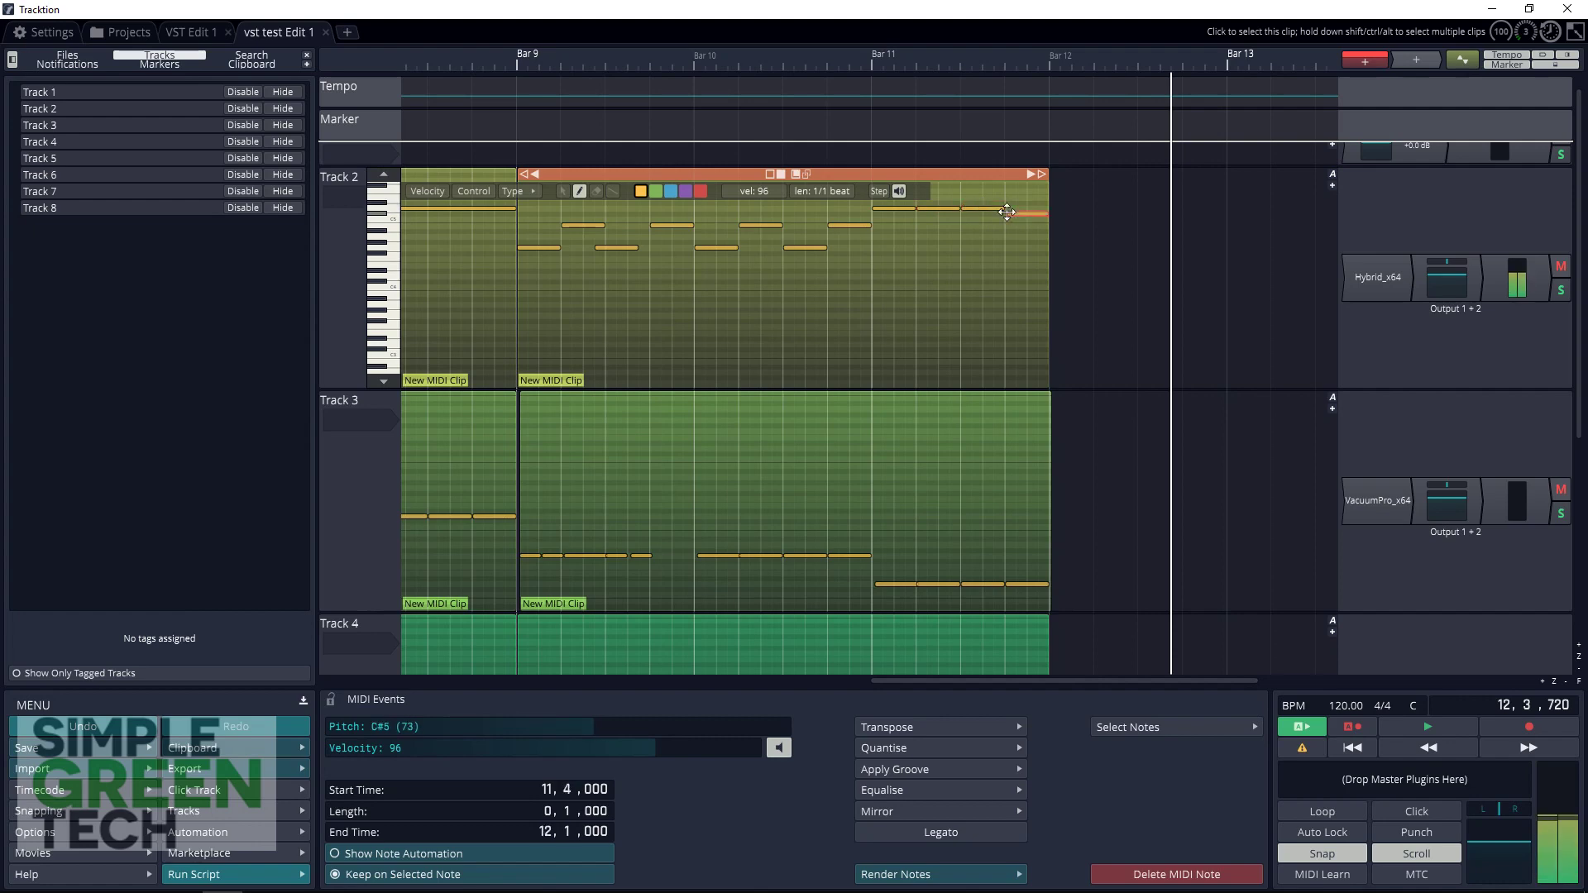
left_click_drag(1006, 213, 1017, 208)
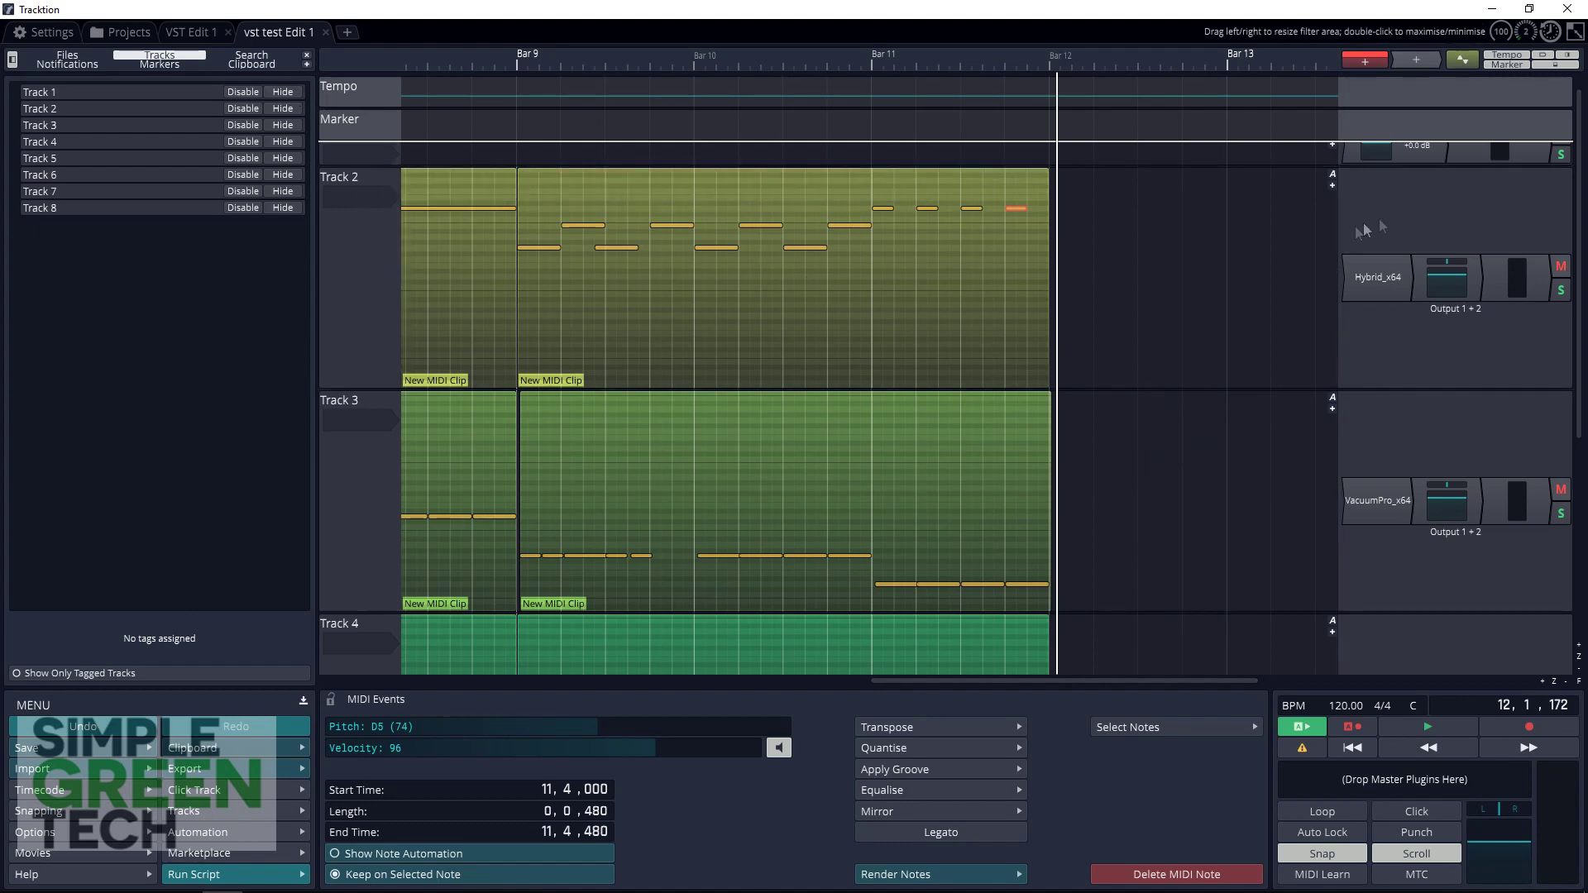
left_click(1416, 157)
Step: Insert the Xpand!2 x64 instrument plugin on Track 1
right_click(1415, 157)
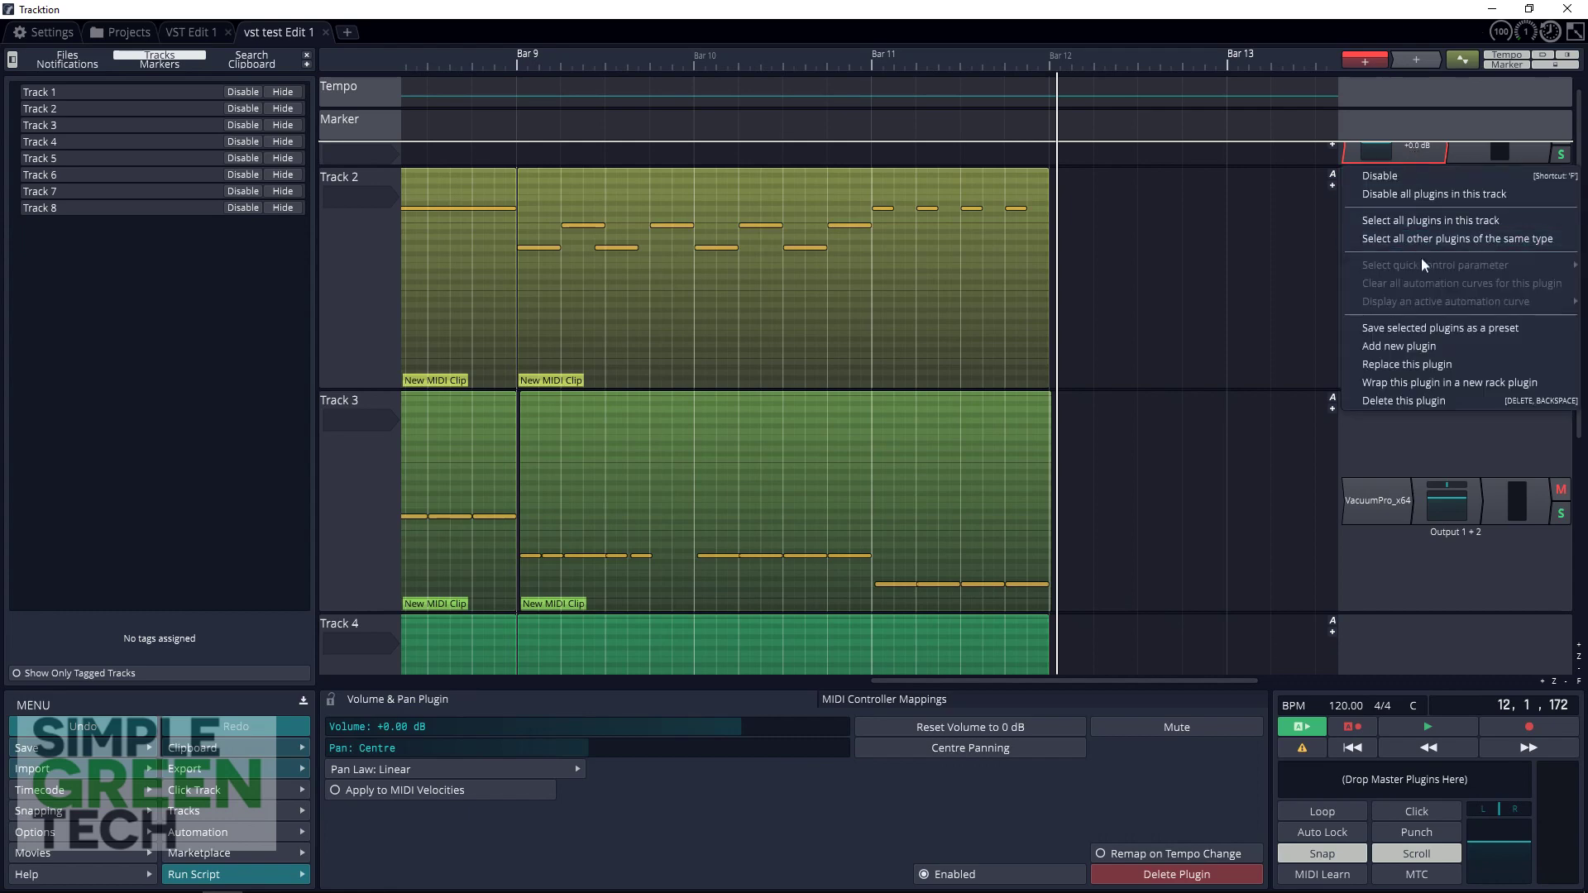
left_click(1422, 348)
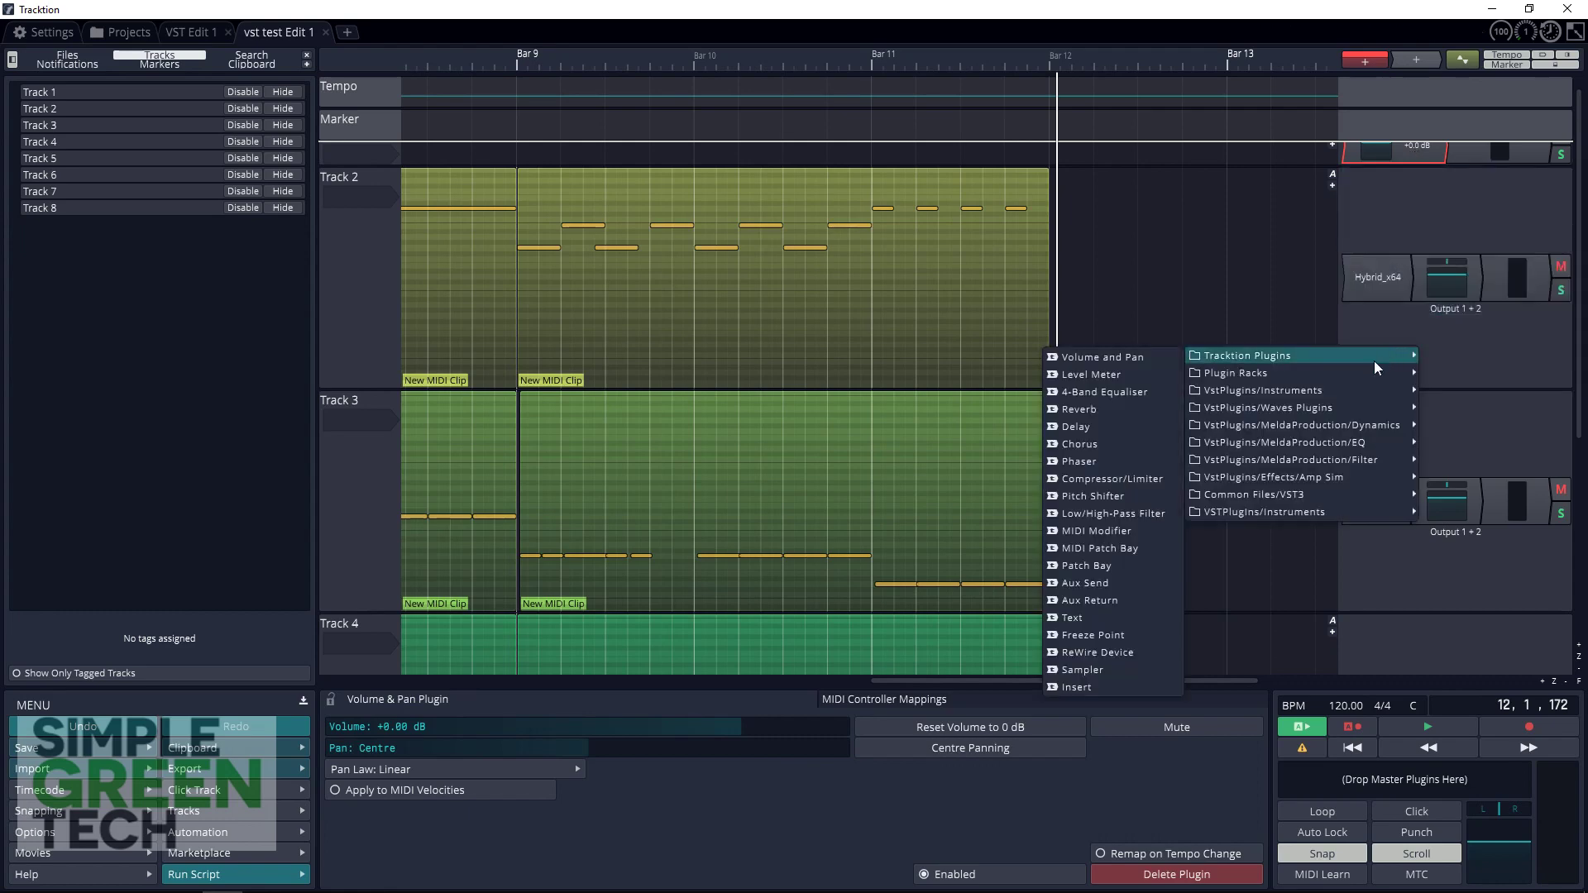
mouse_move(1389, 390)
left_click(1476, 460)
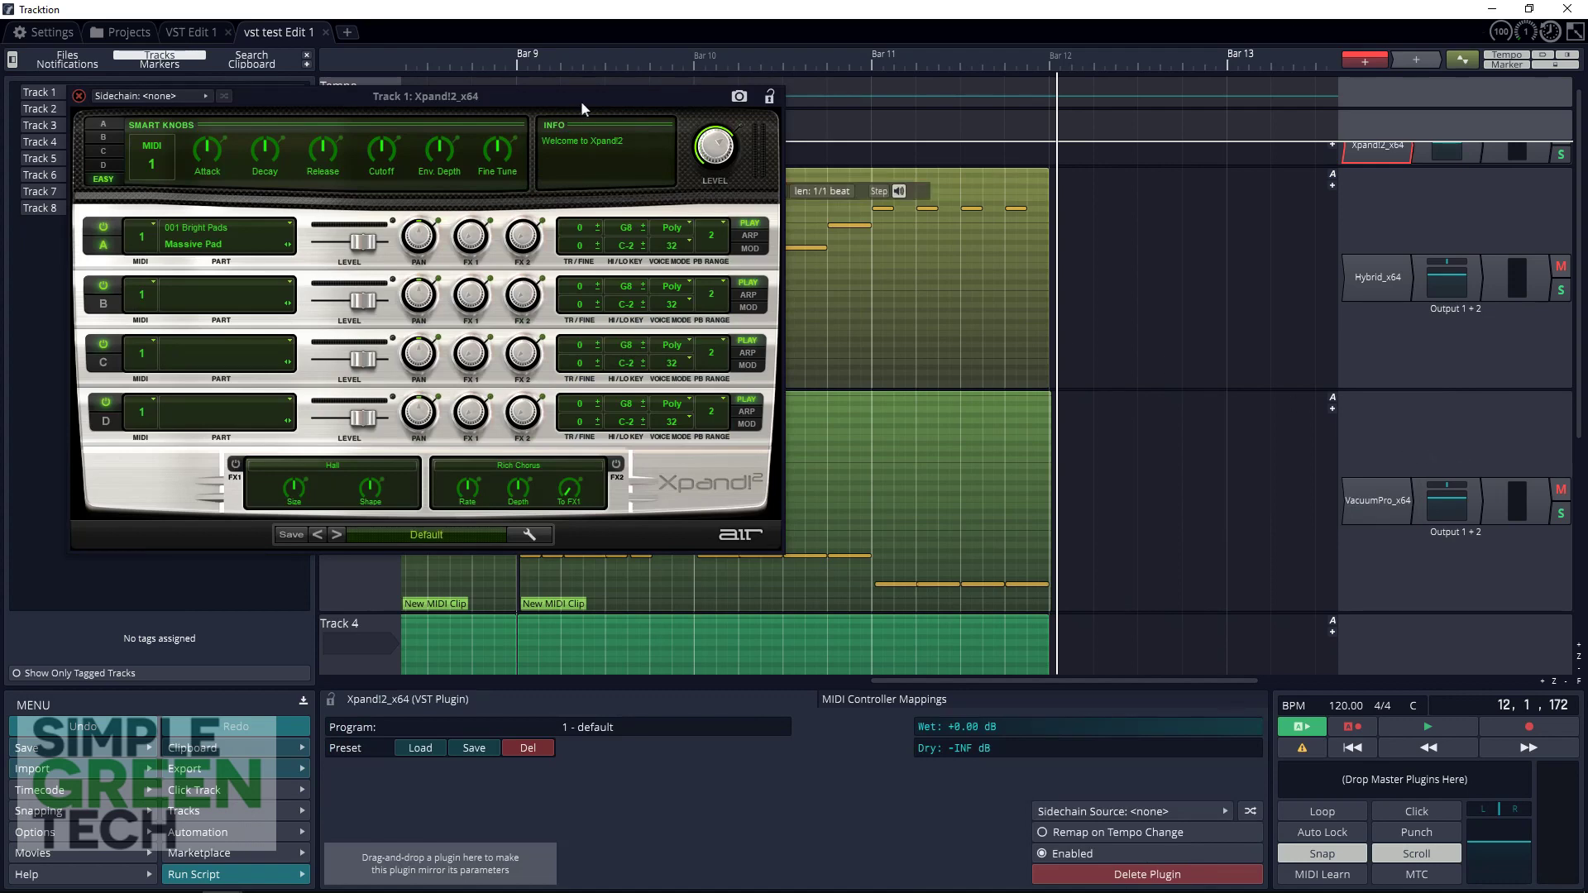
Step: Load the Soft Pads '+28 Synthology' preset in Xpand!2 and close its window
left_click(419, 535)
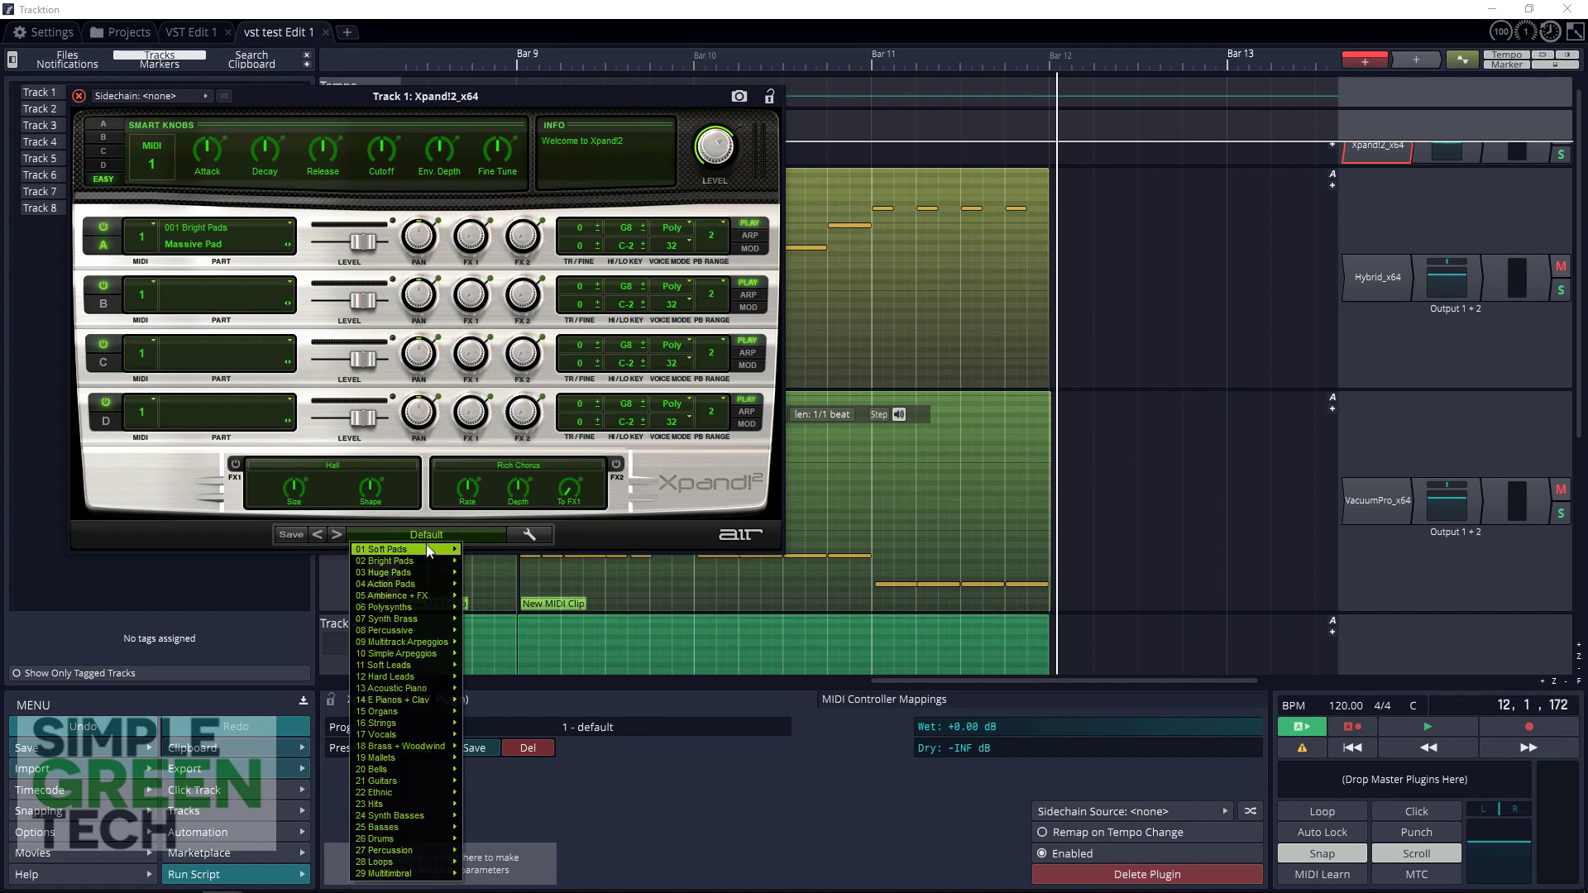
mouse_move(425, 546)
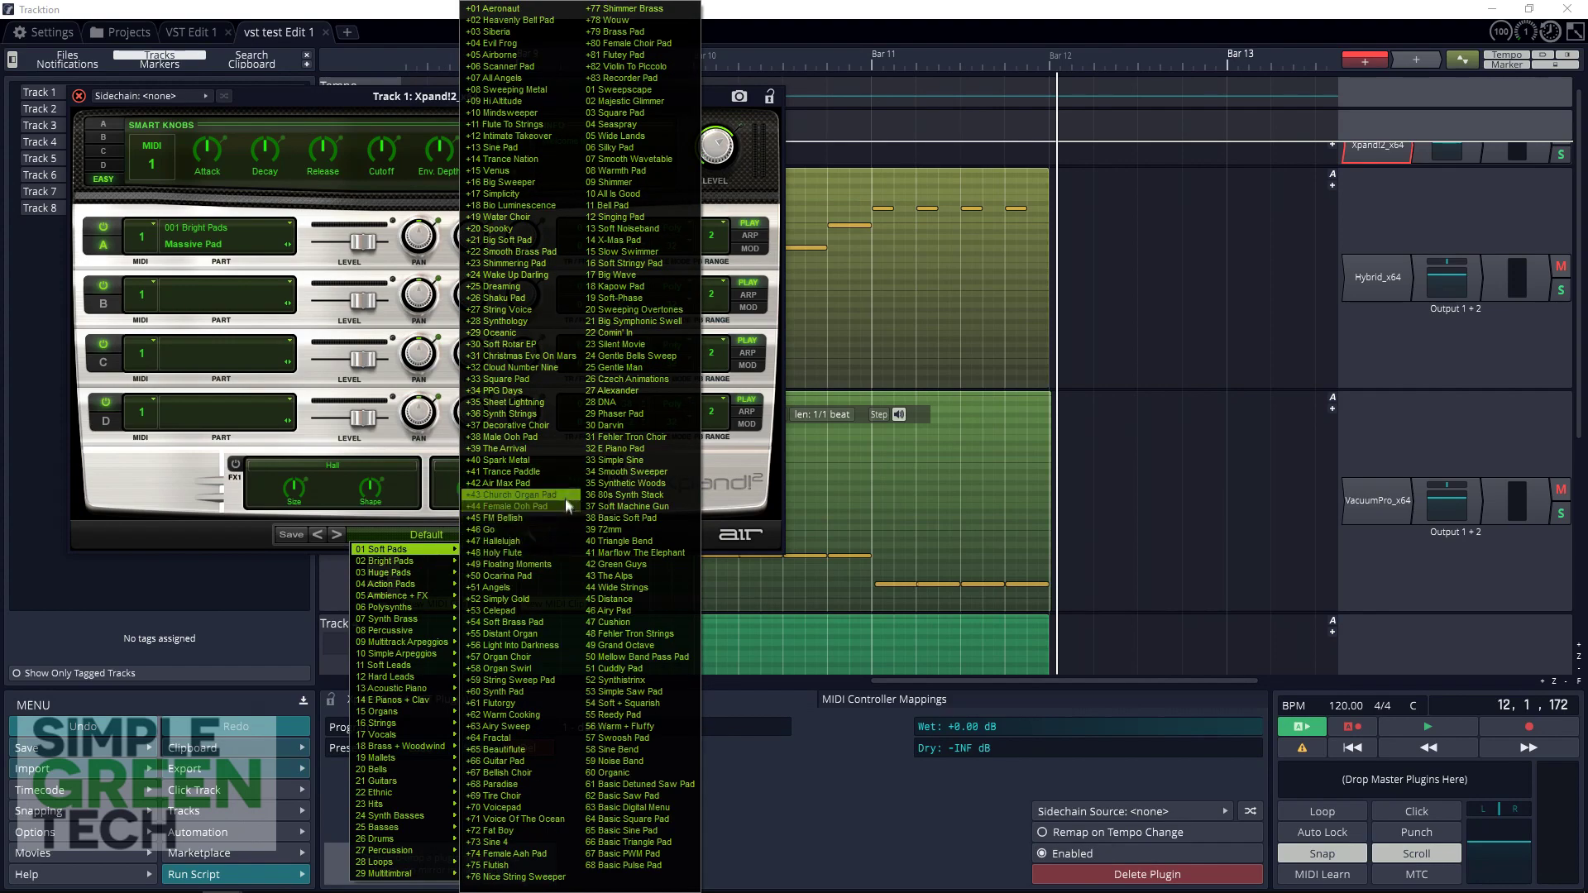
left_click(521, 321)
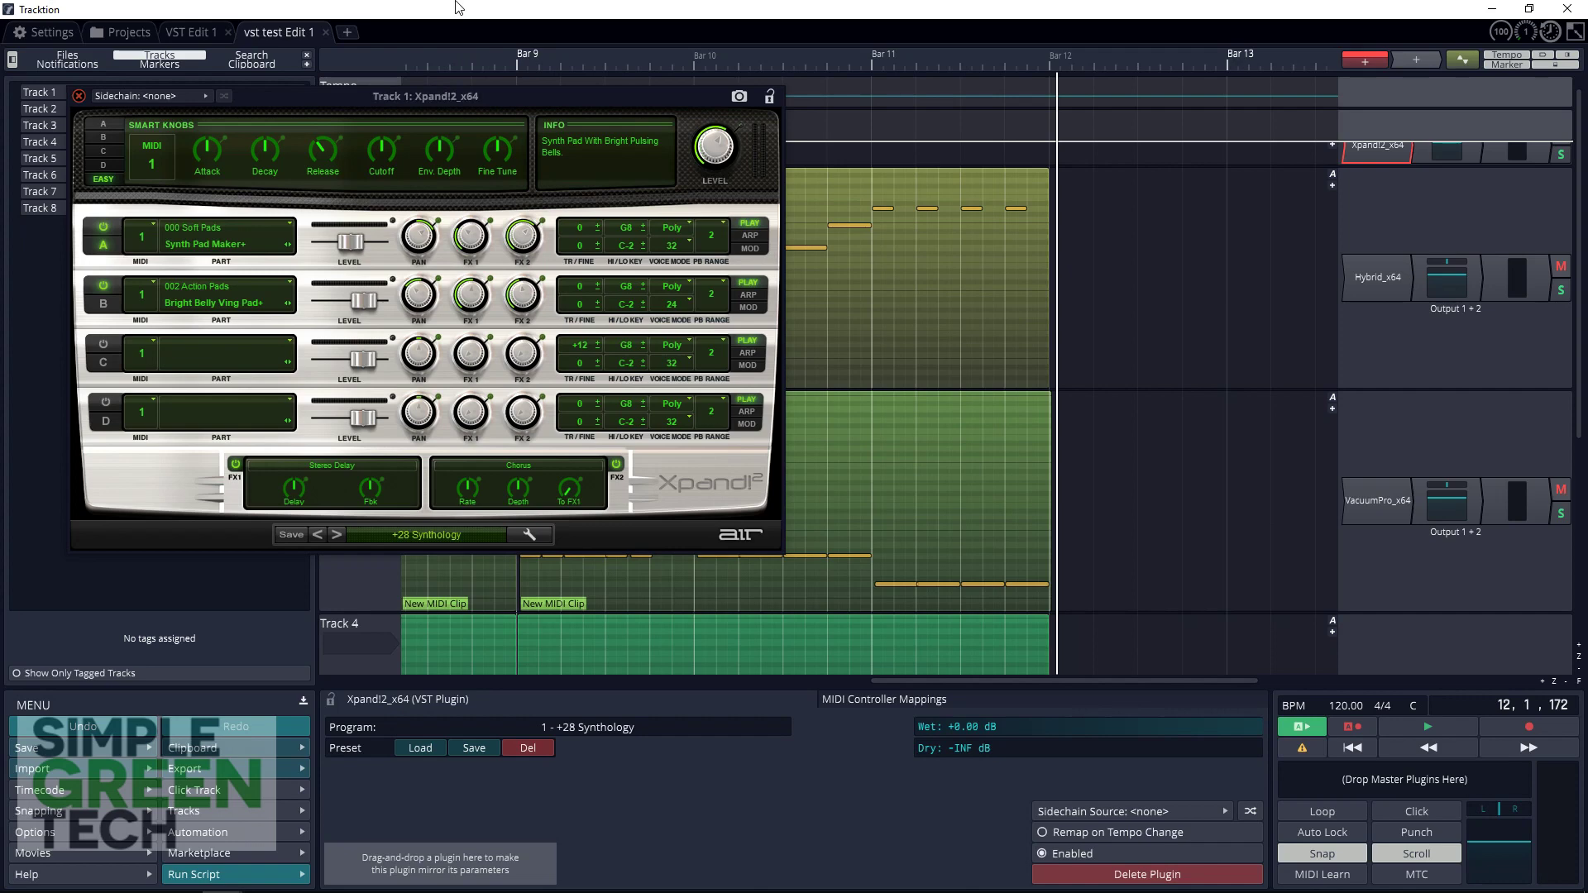
left_click(79, 96)
Step: Insert a new MIDI clip on Track 1 and move it to start at Bar 9
double_click(387, 155)
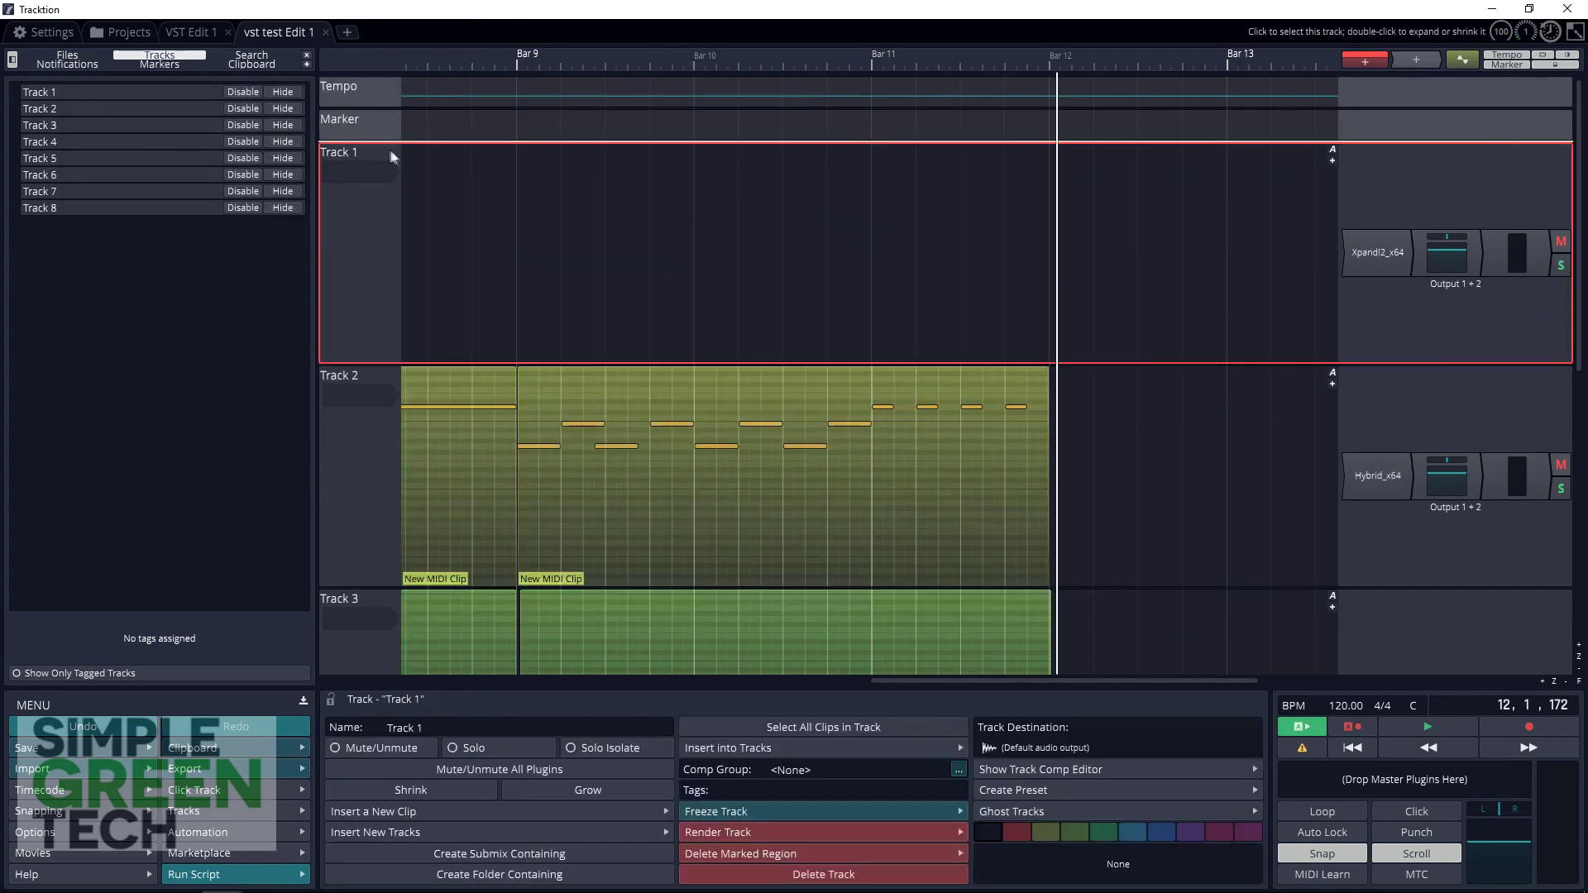
right_click(383, 165)
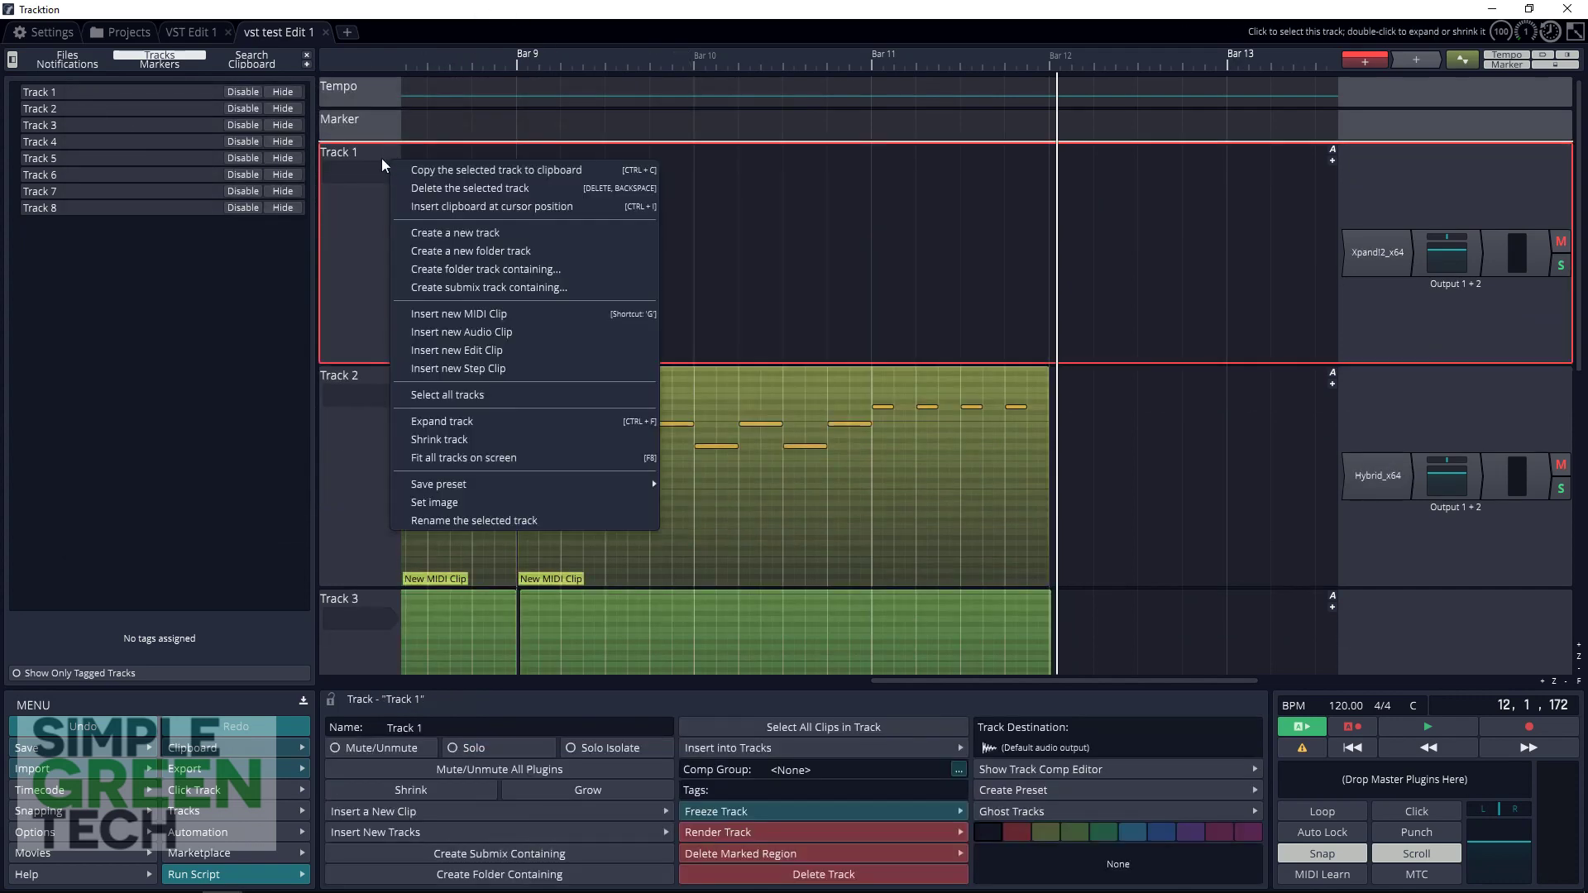
left_click(519, 314)
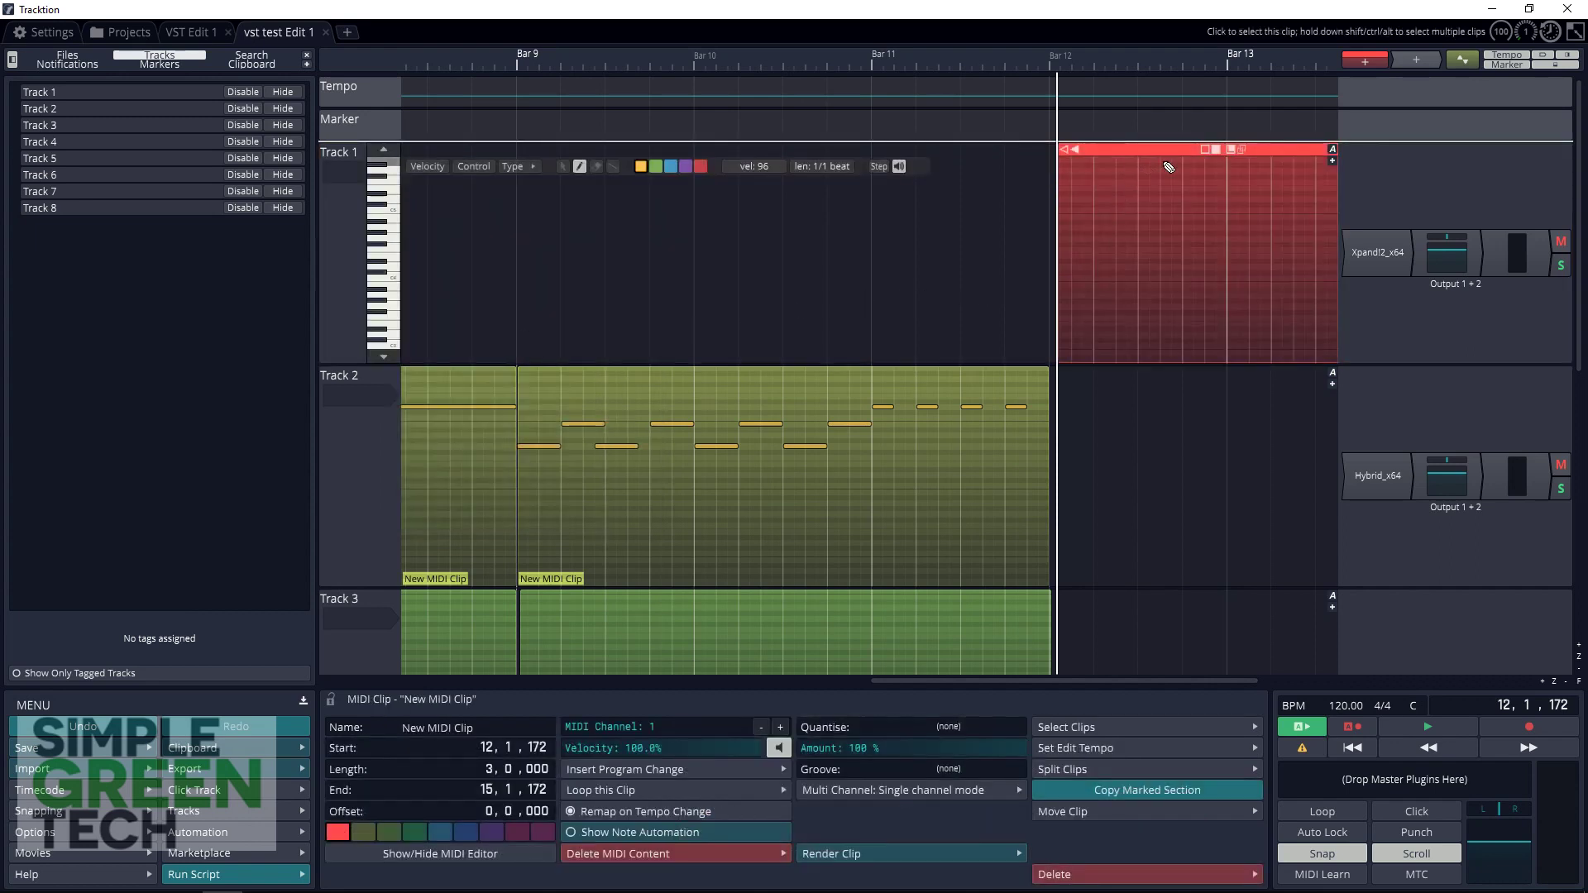
left_click_drag(1160, 150, 994, 155)
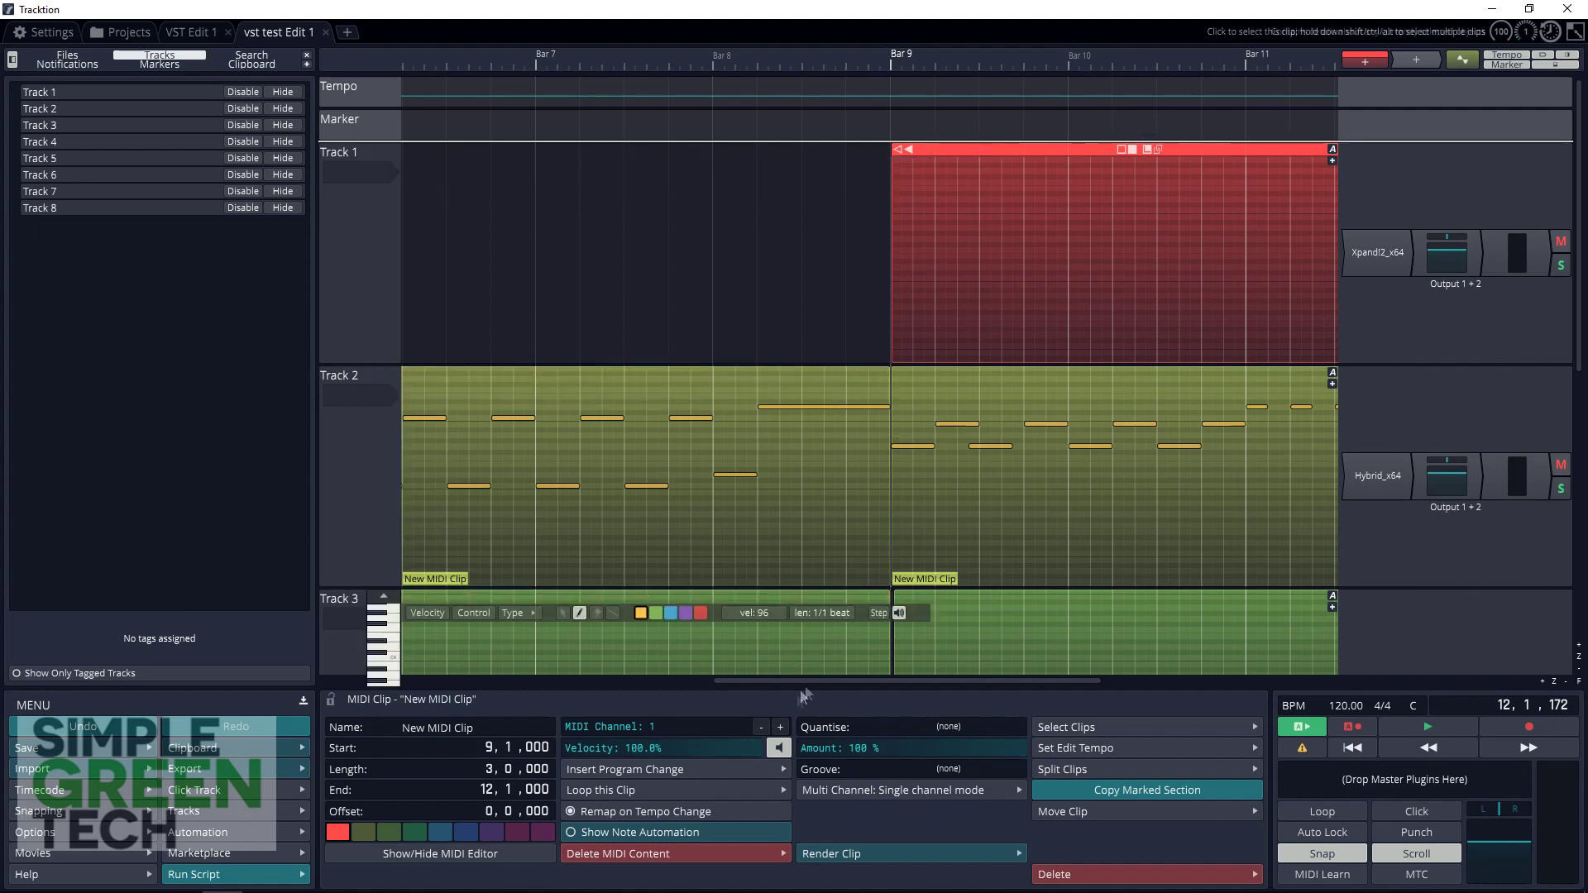
Step: Draw G4 notes filling bars 9 and 10, then a D5 note for bar 11
left_click_drag(812, 681, 950, 683)
left_click(585, 238)
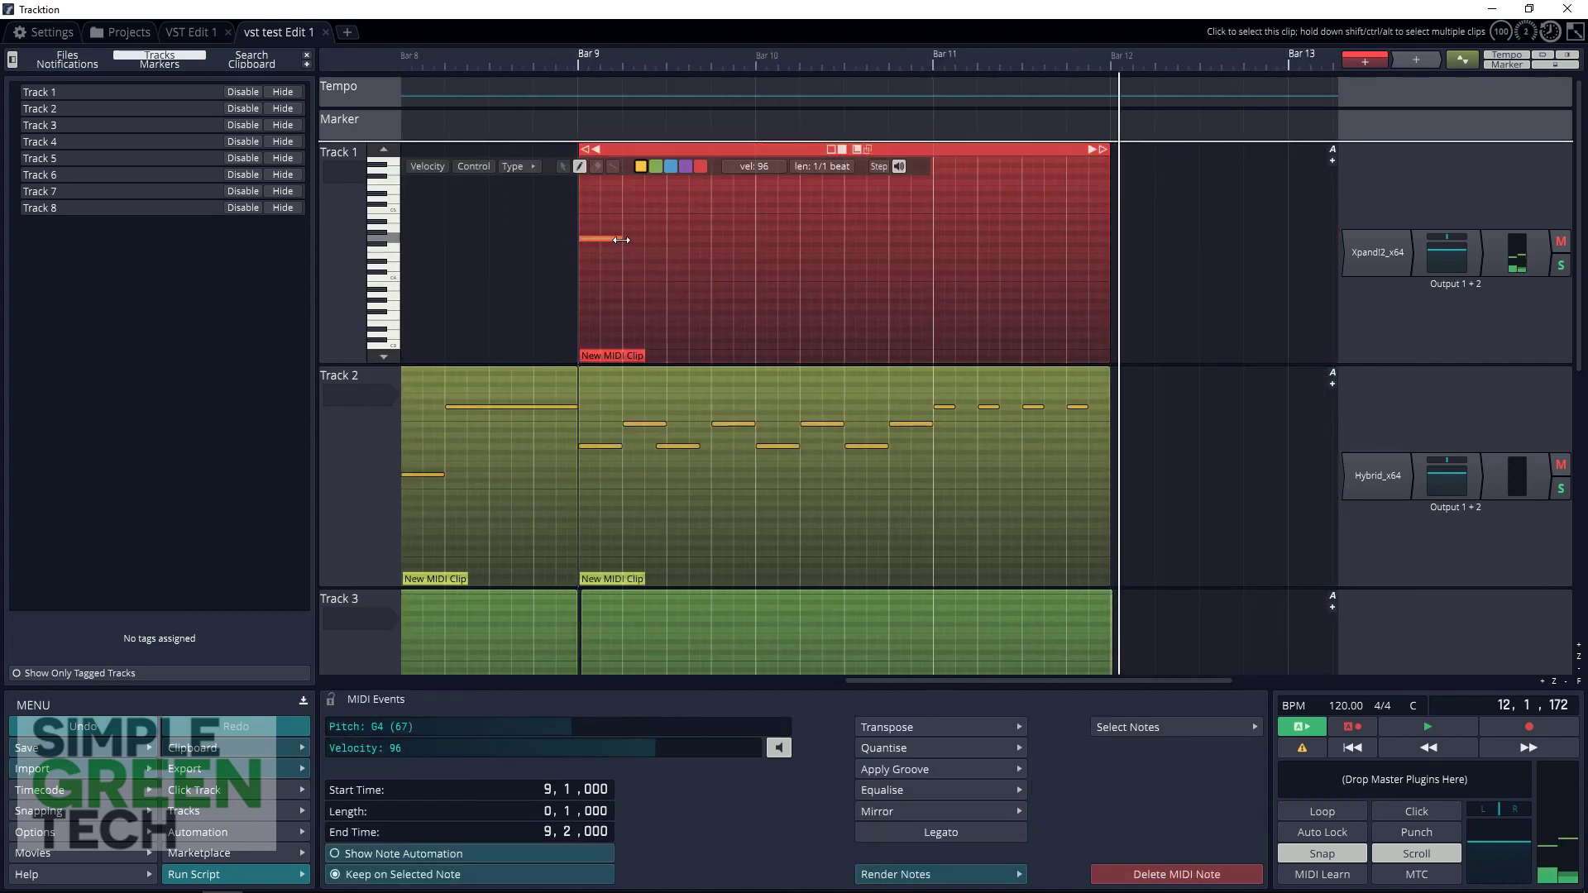
left_click_drag(621, 239, 932, 254)
left_click(761, 239)
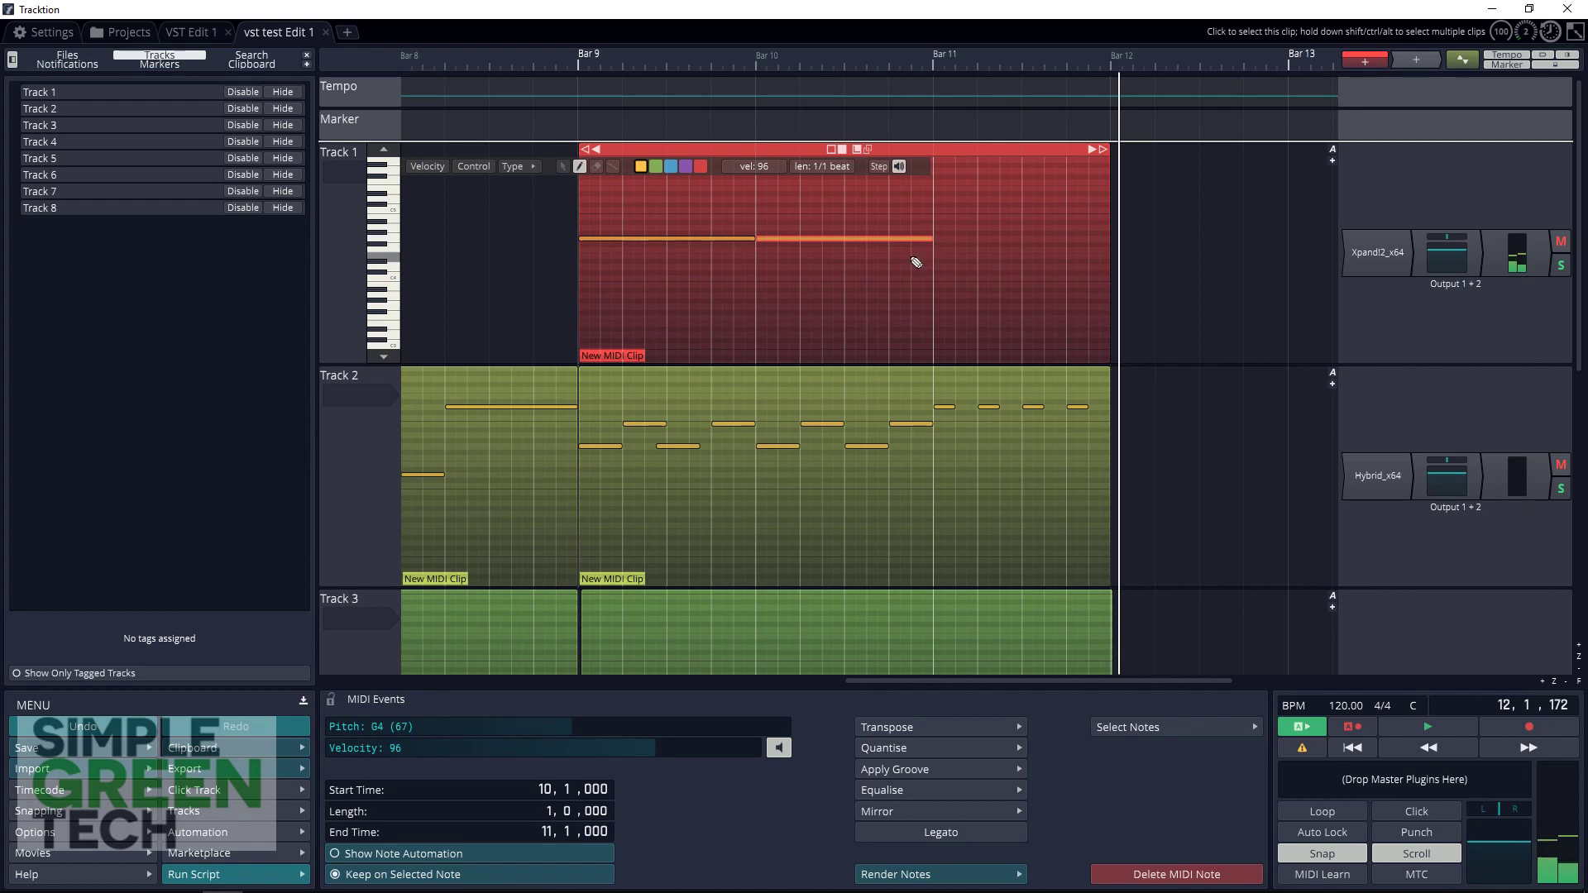
left_click(577, 117)
Step: Play back the new pad part, then select Track 2's opening clip
key("space")
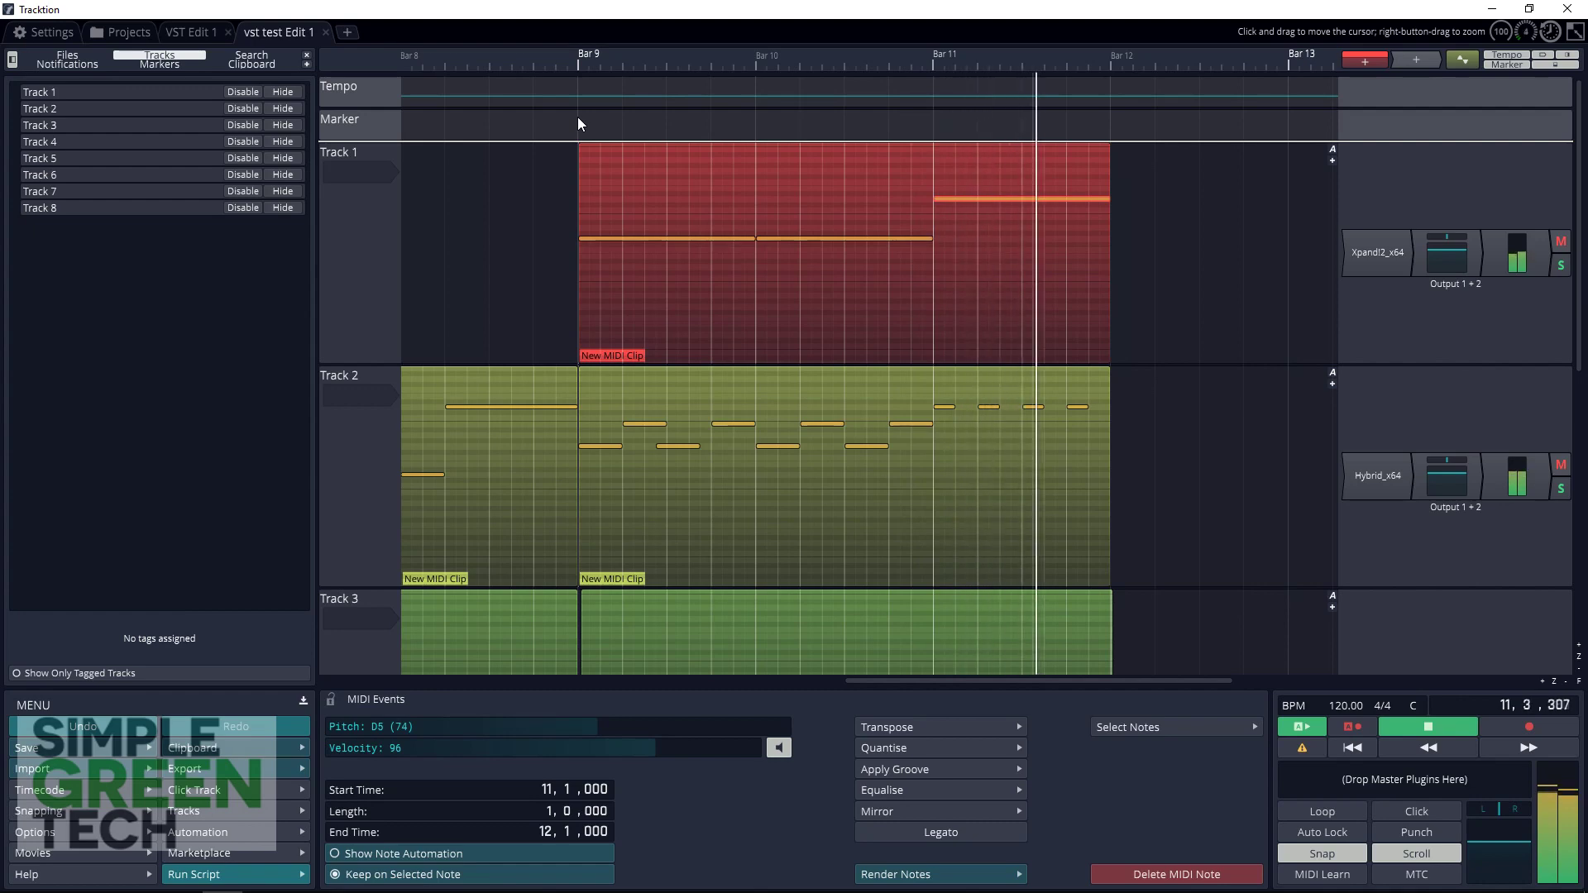
key("space")
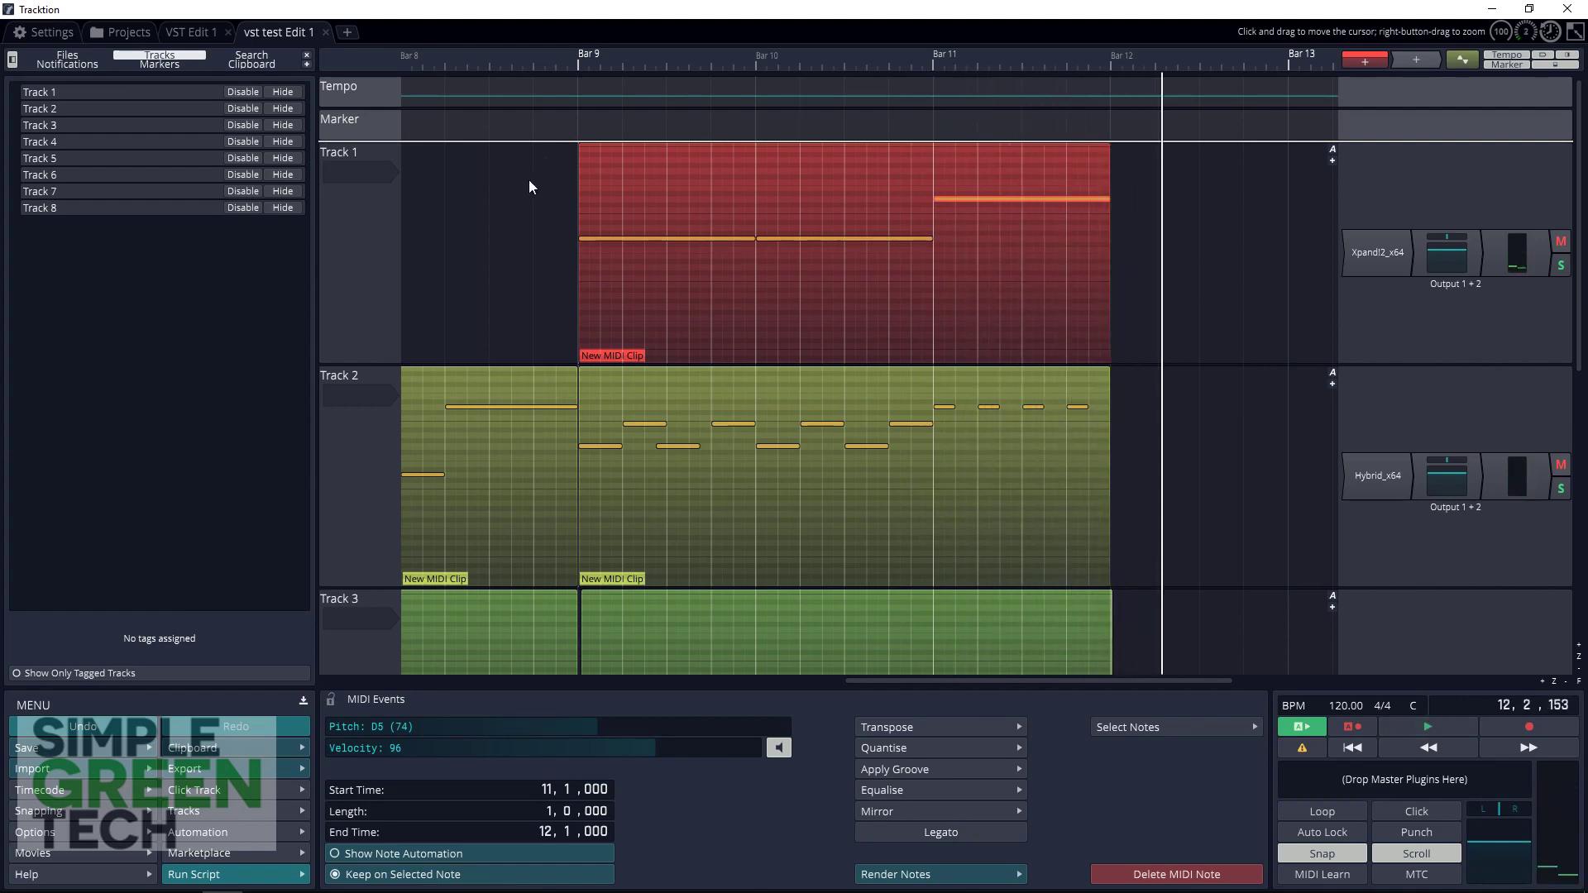
left_click_drag(915, 683, 389, 711)
left_click(464, 374)
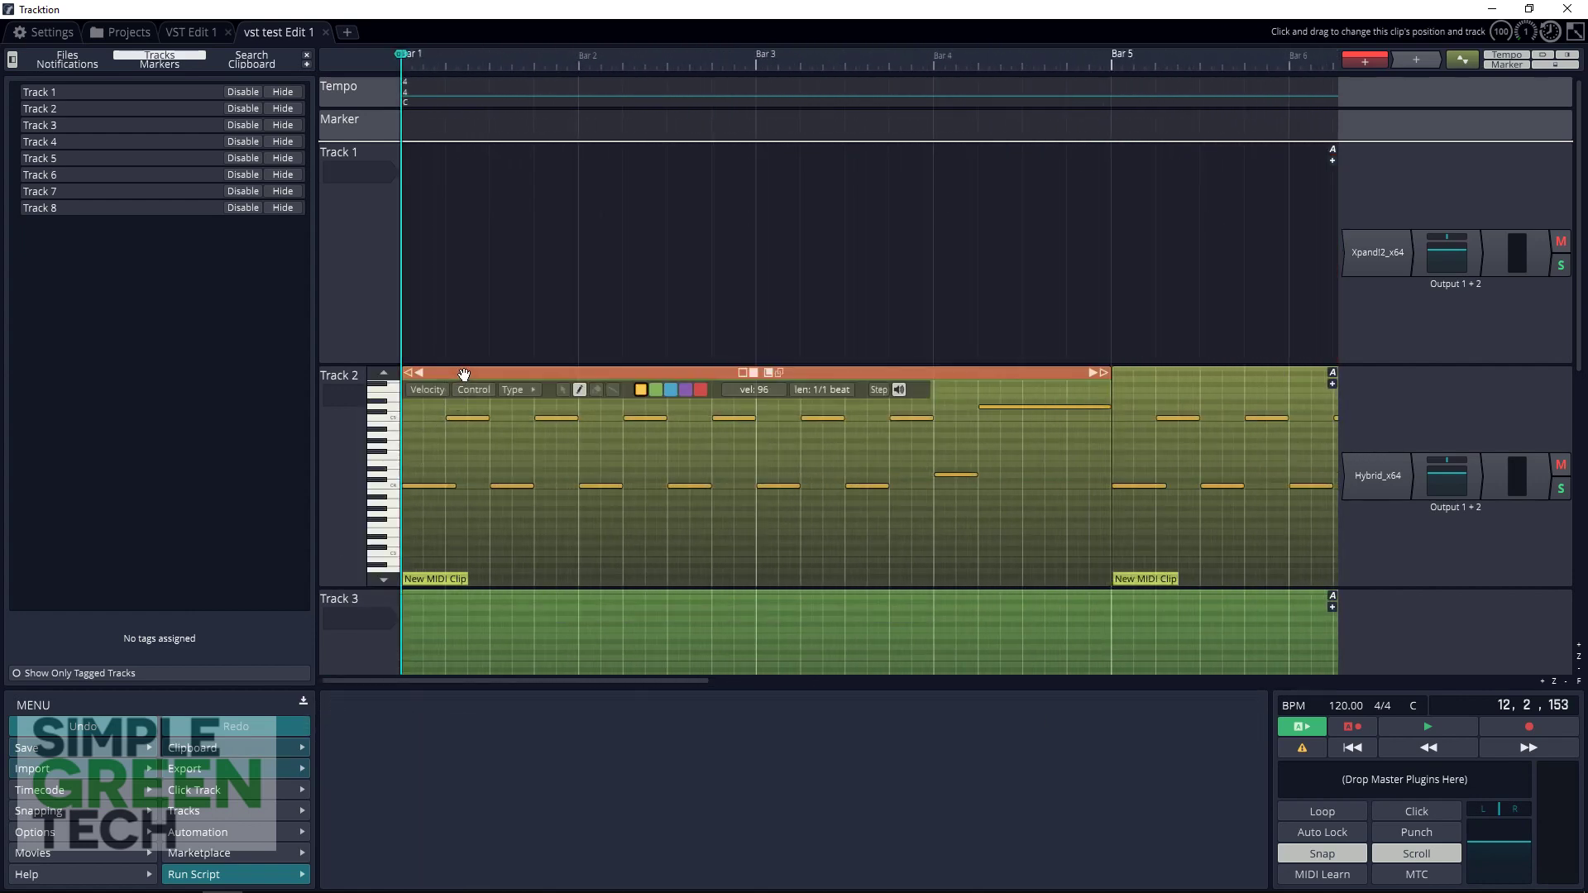
Step: Copy Track 2's MIDI clip and paste it snapped to start at bar 12
key("ctrl+c")
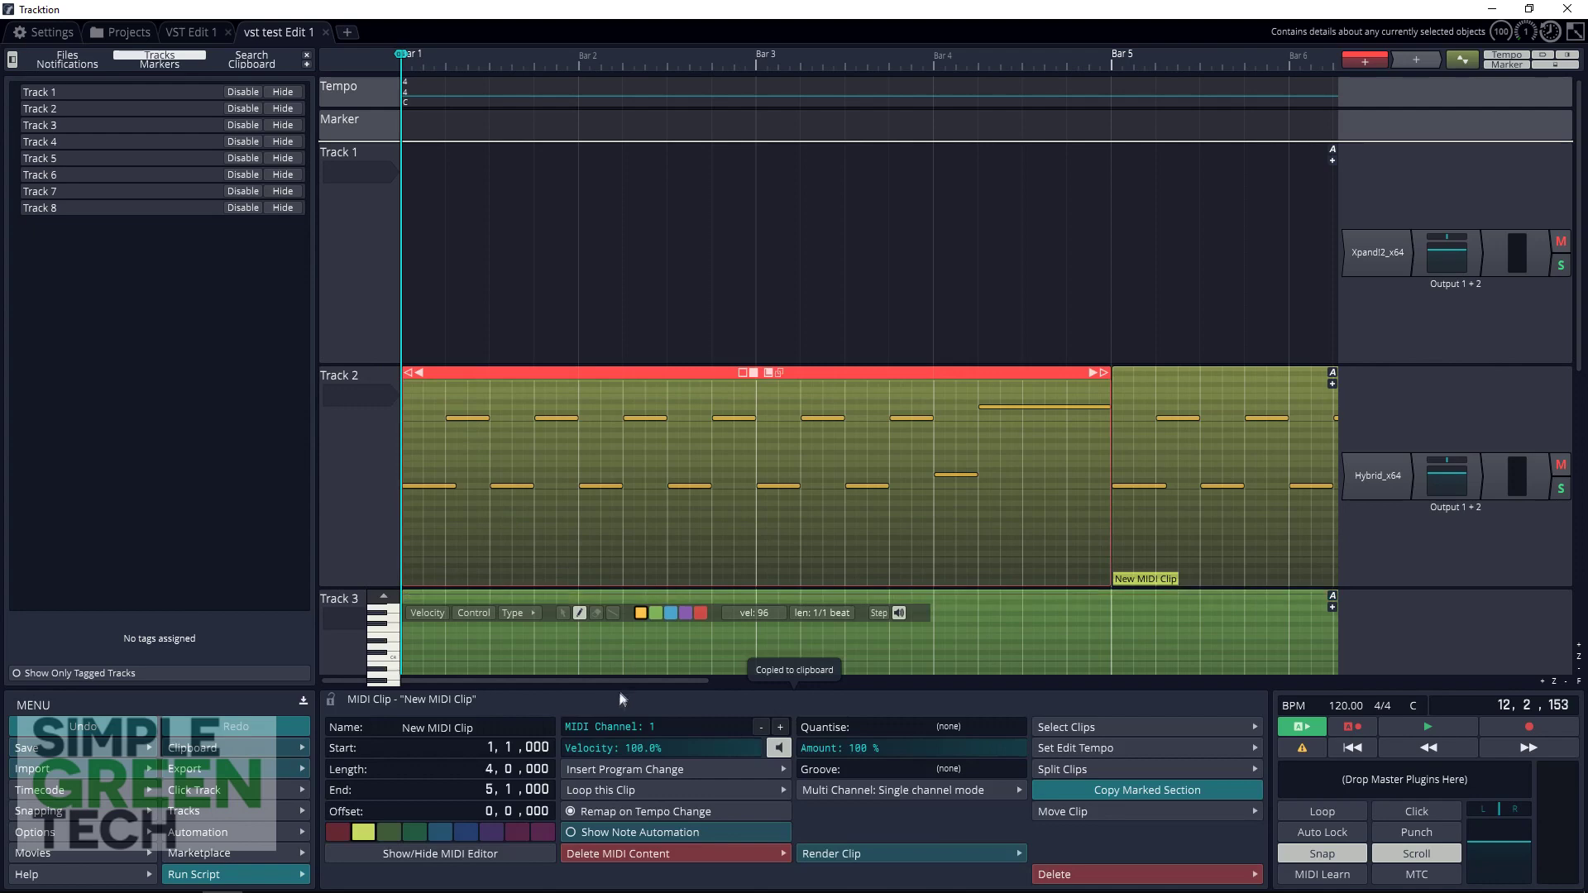
left_click_drag(623, 681, 1214, 680)
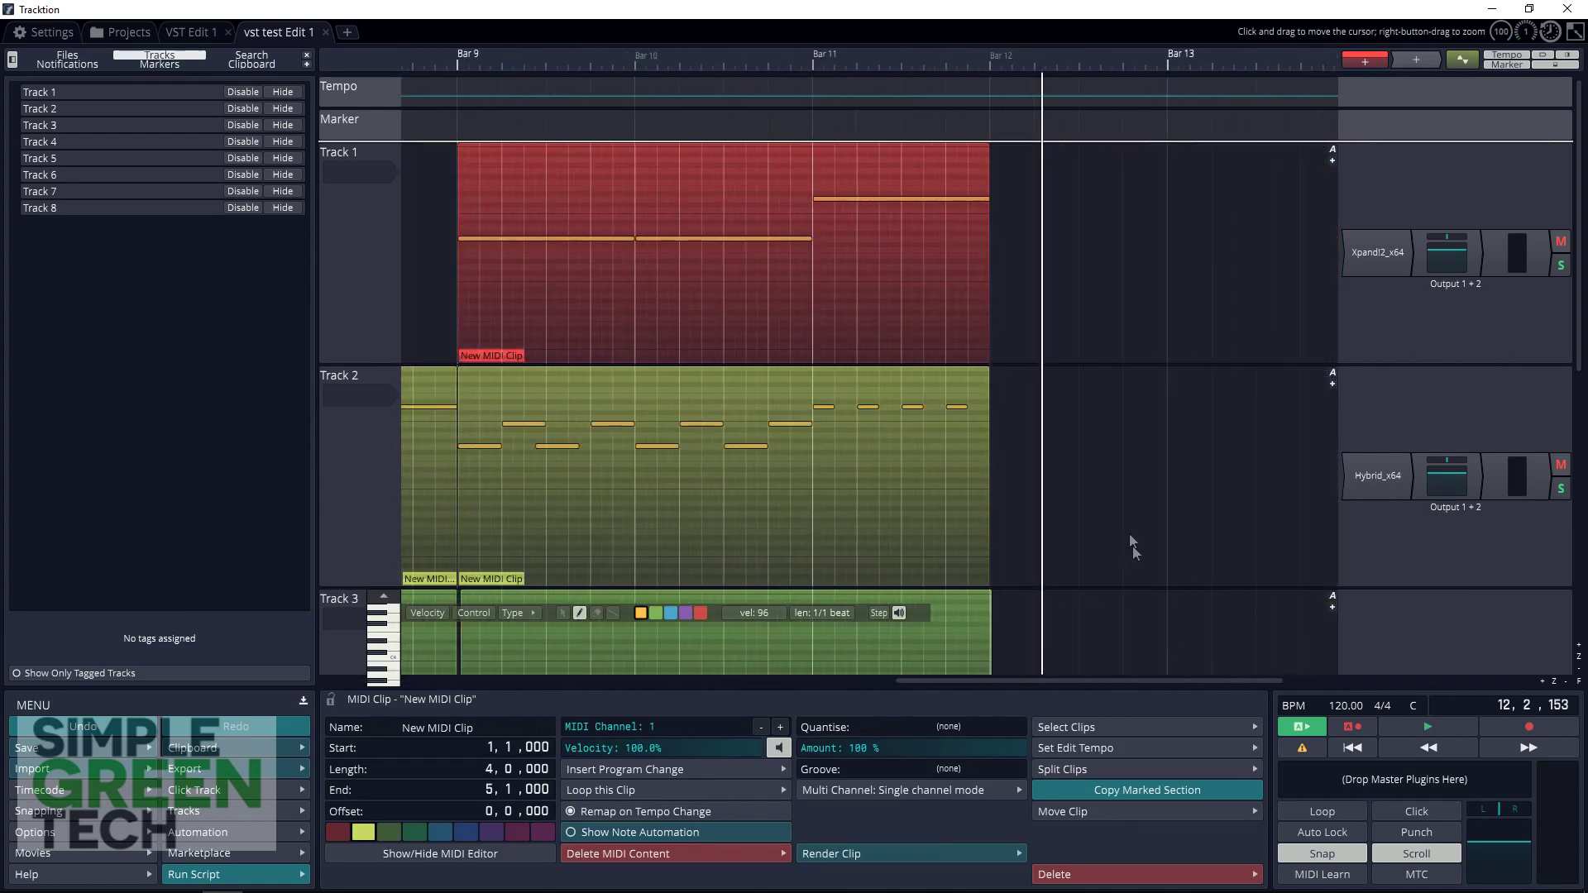
left_click(995, 485)
key("ctrl+v")
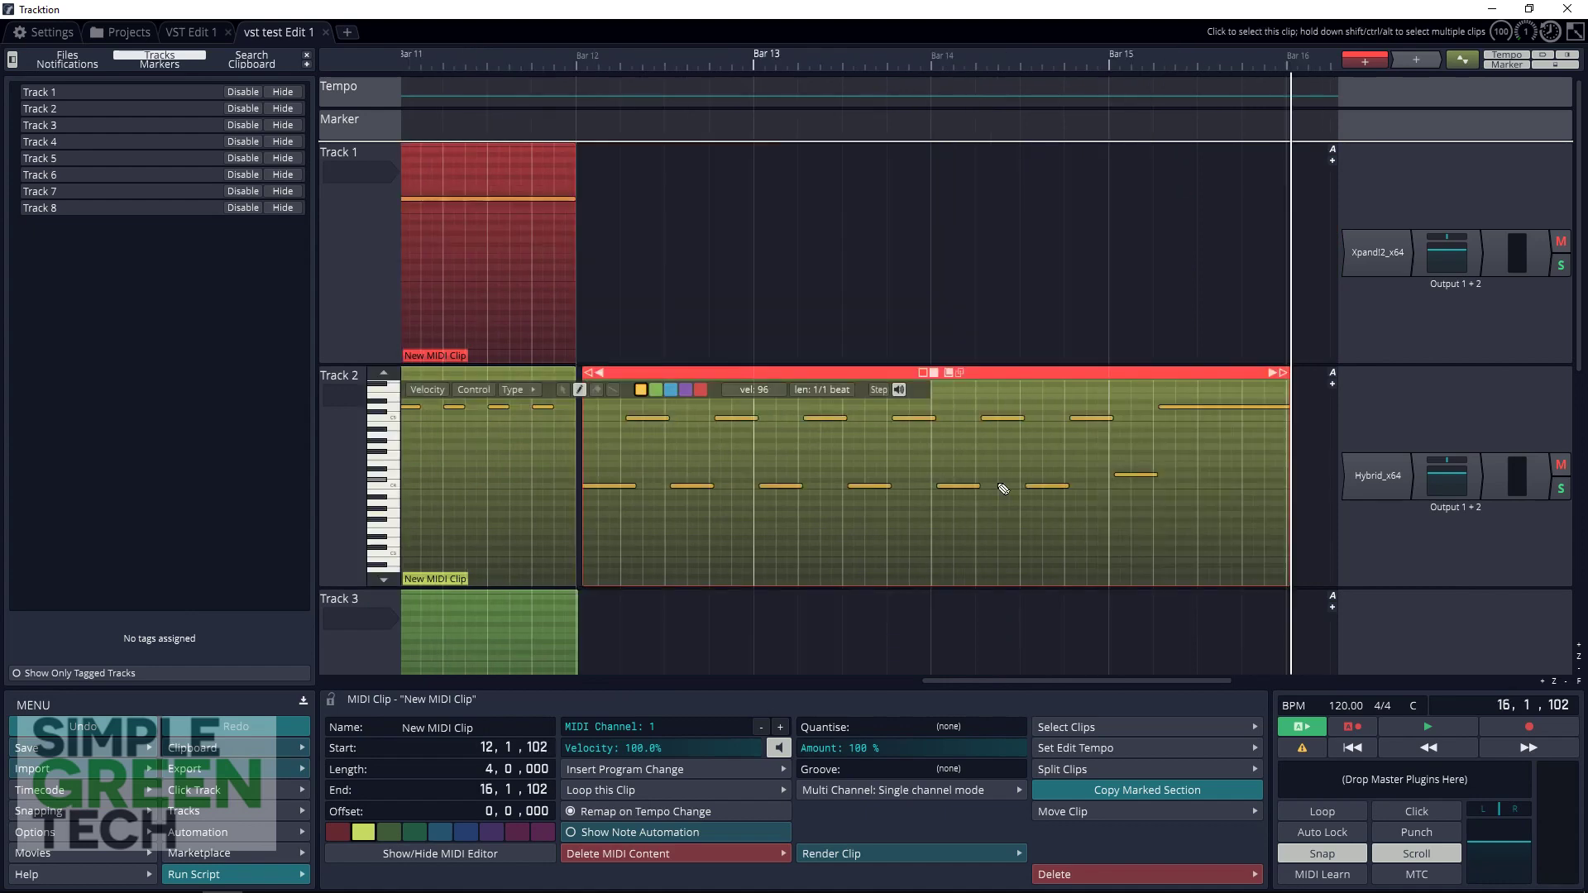
left_click_drag(681, 373, 675, 375)
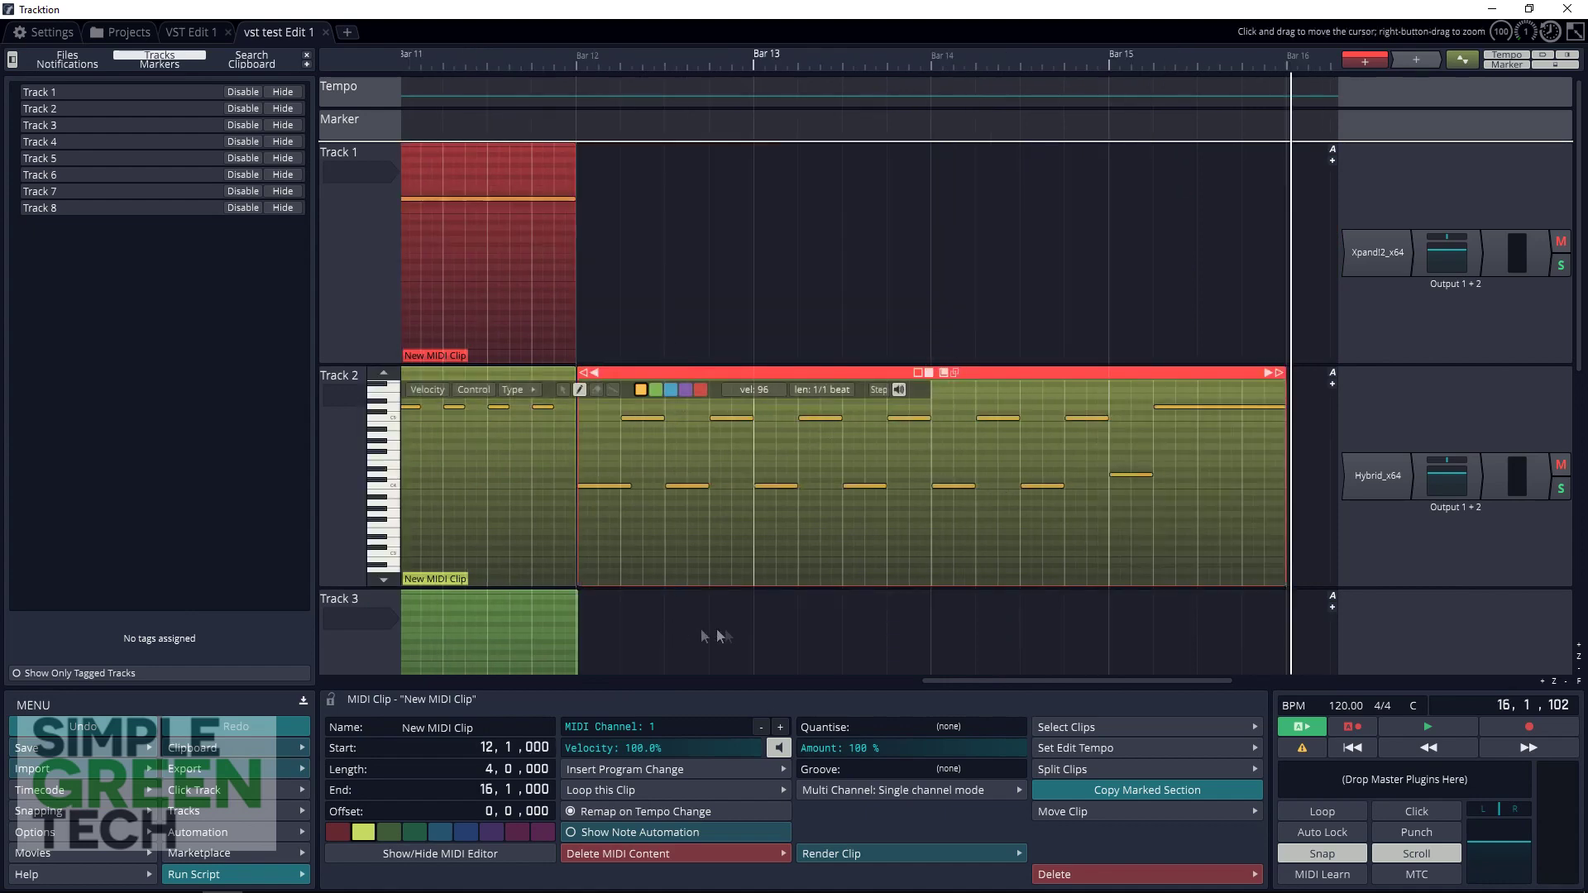
Step: Paste the hi-hat groove twice on Track 4 and trim the last copy to end at bar 20
left_click_drag(951, 681, 544, 702)
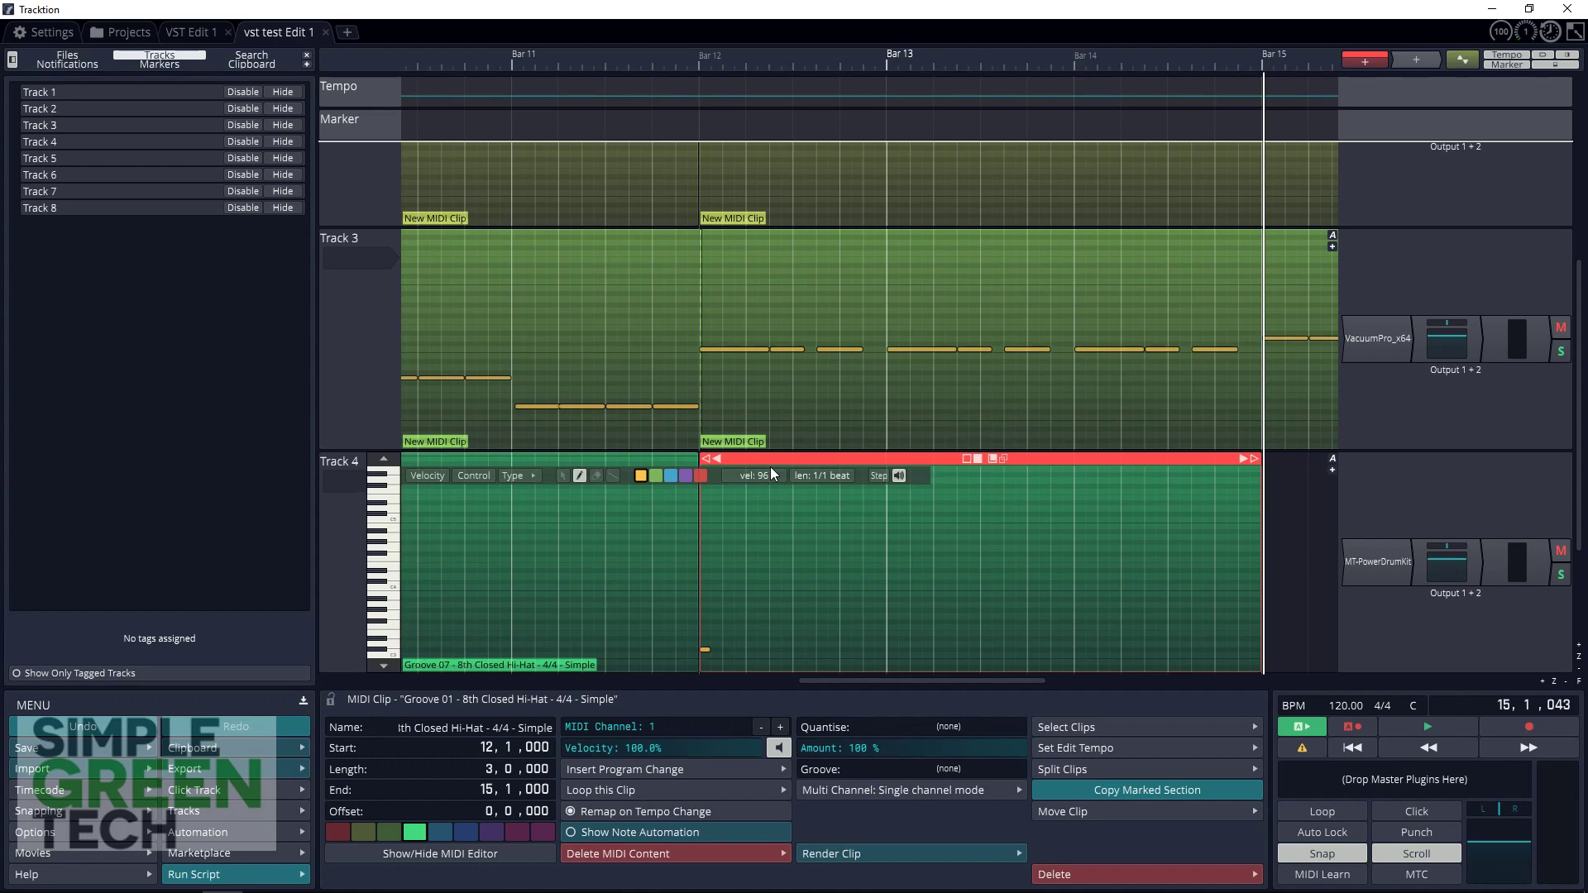
key("ctrl+v")
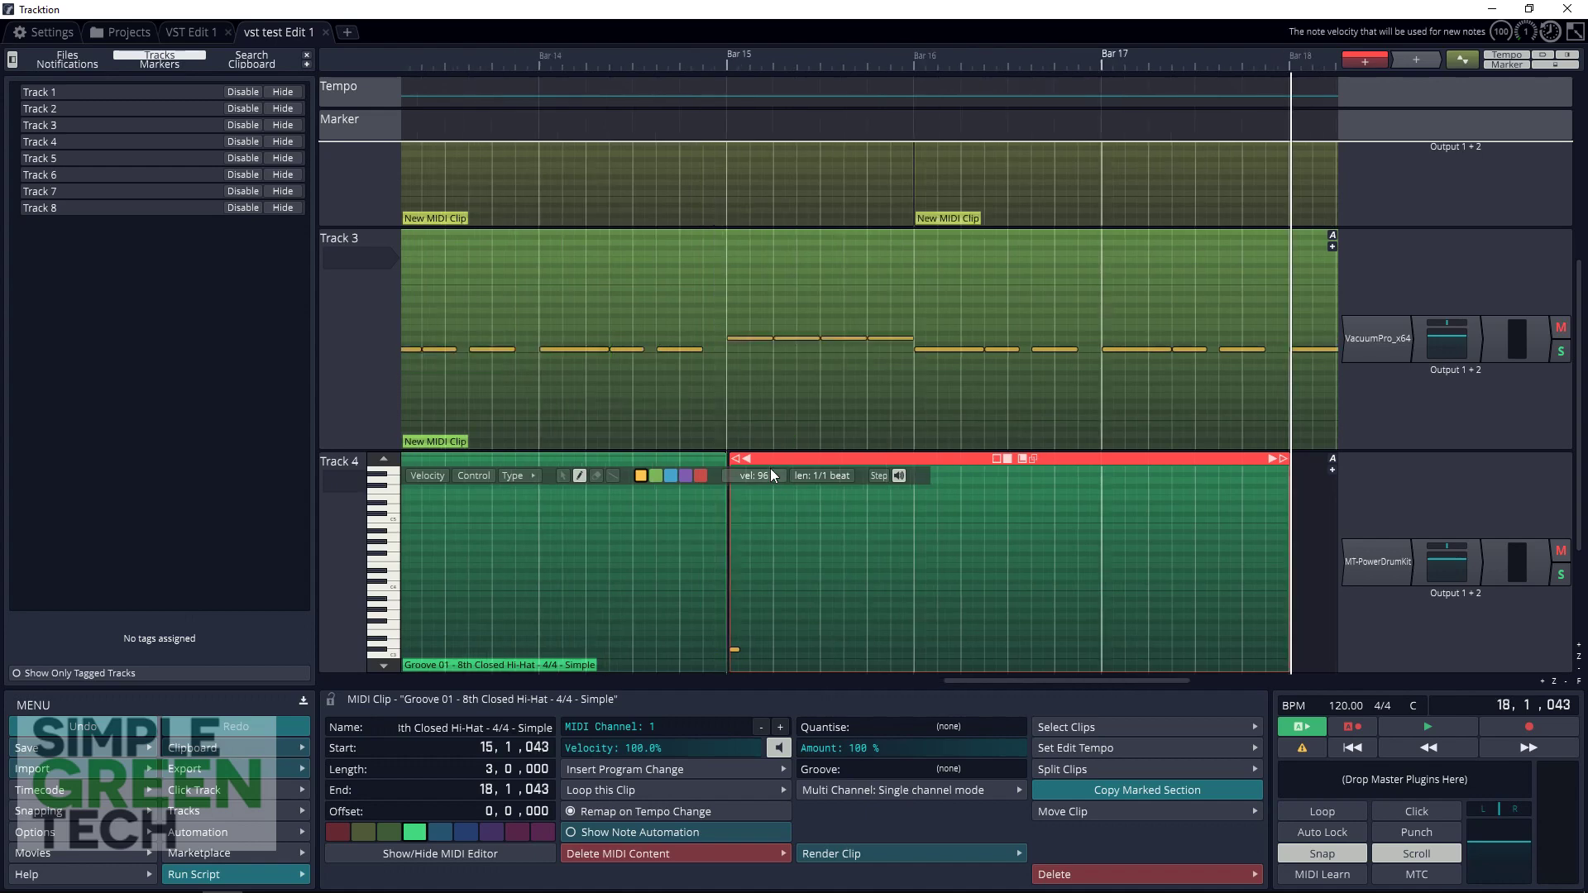
left_click(791, 459)
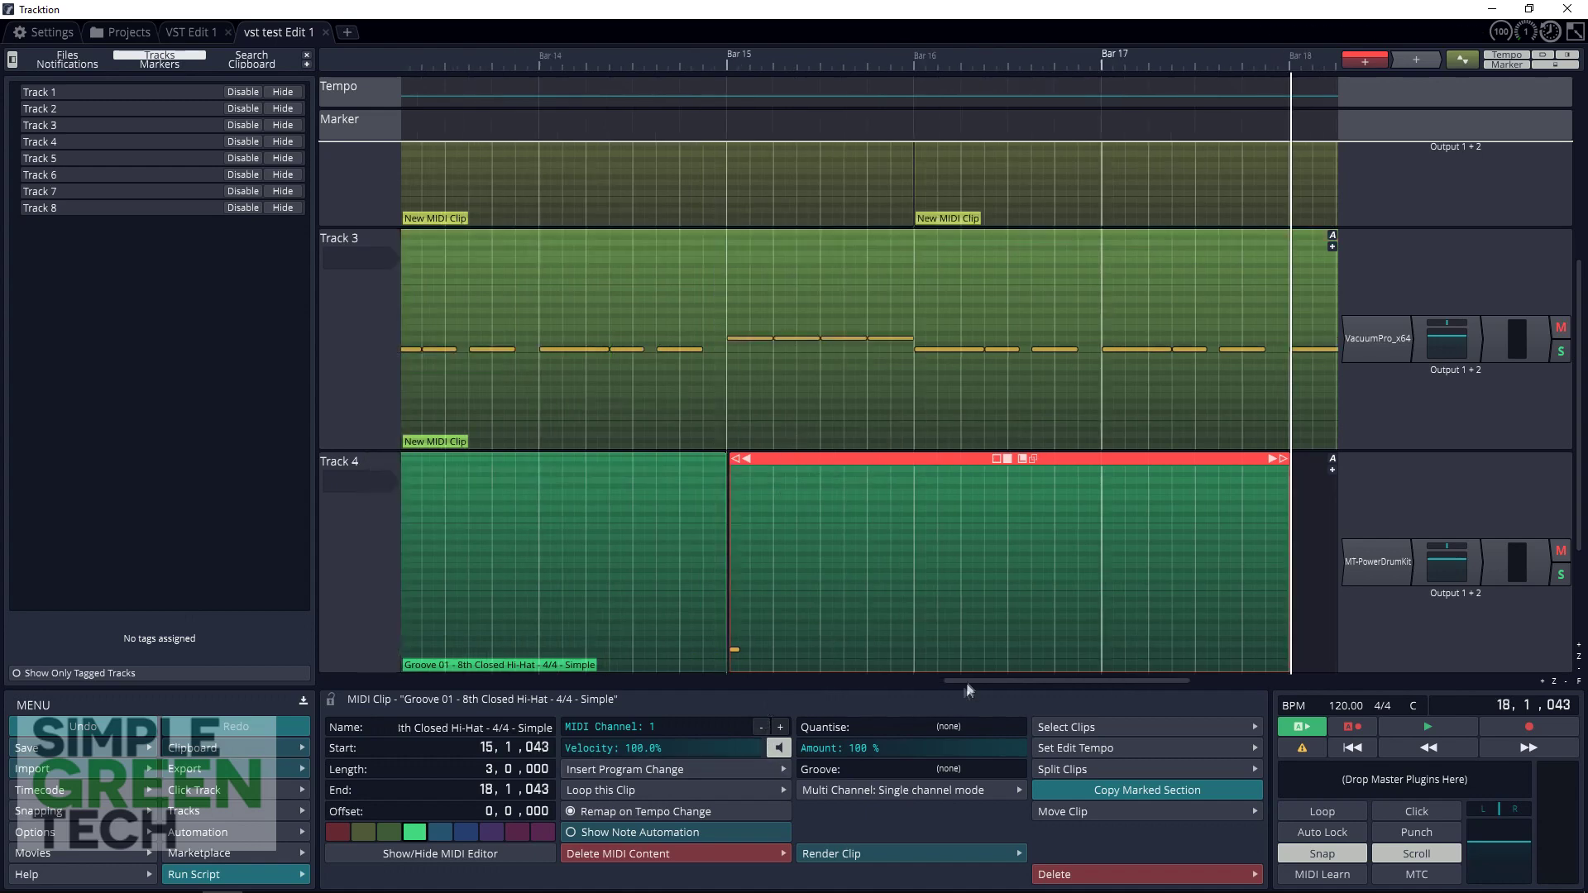
left_click_drag(966, 681, 1067, 689)
key("ctrl+v")
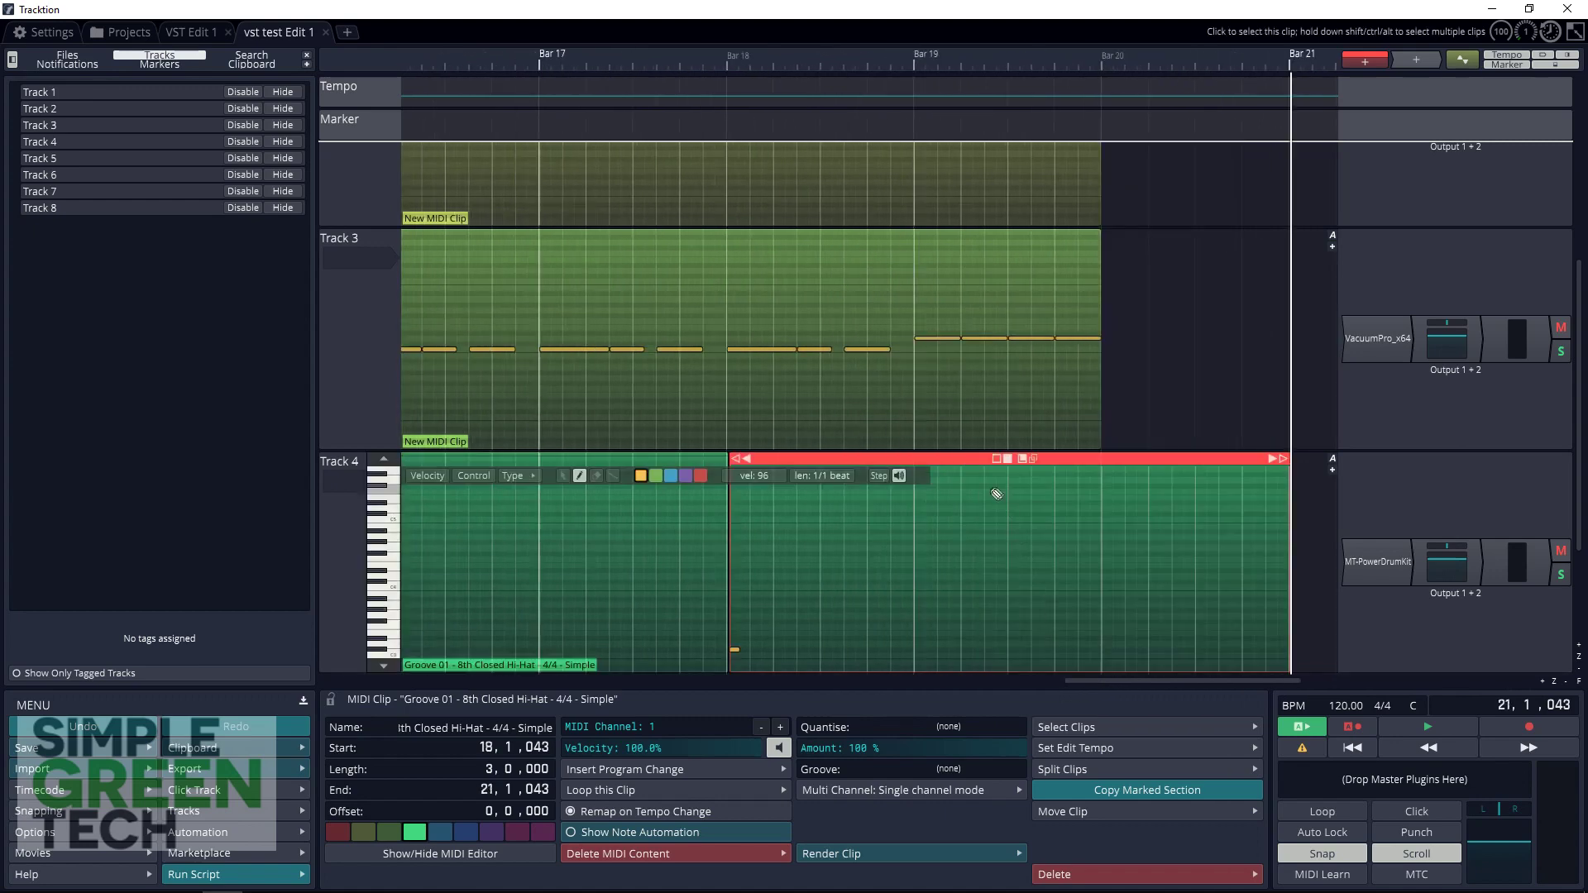
left_click_drag(1146, 685, 1170, 684)
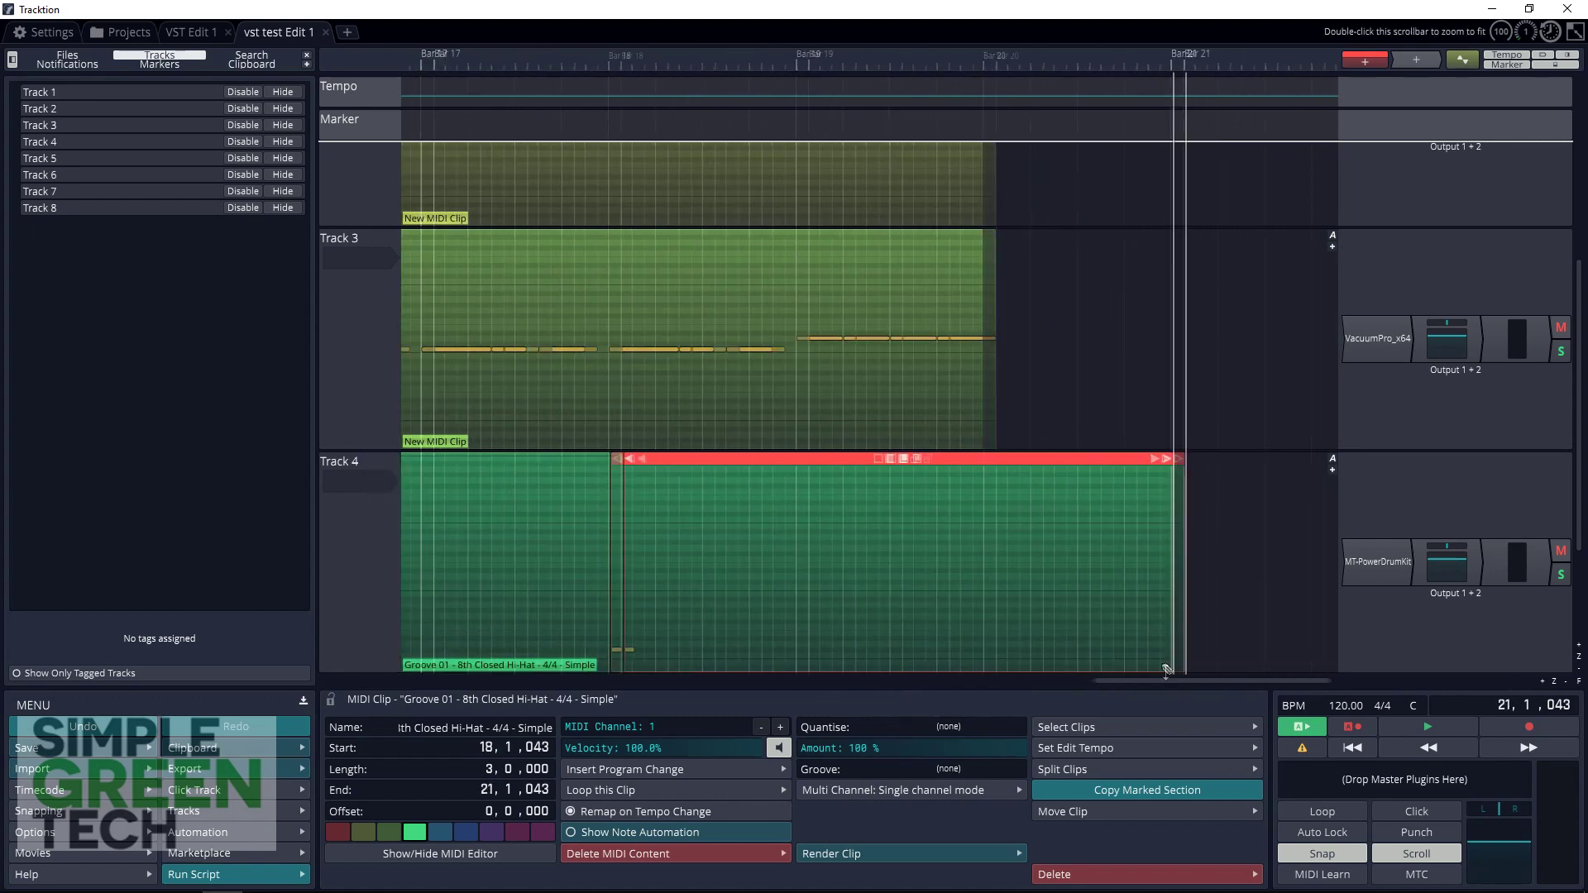
double_click(1169, 463)
left_click_drag(1189, 459, 1005, 462)
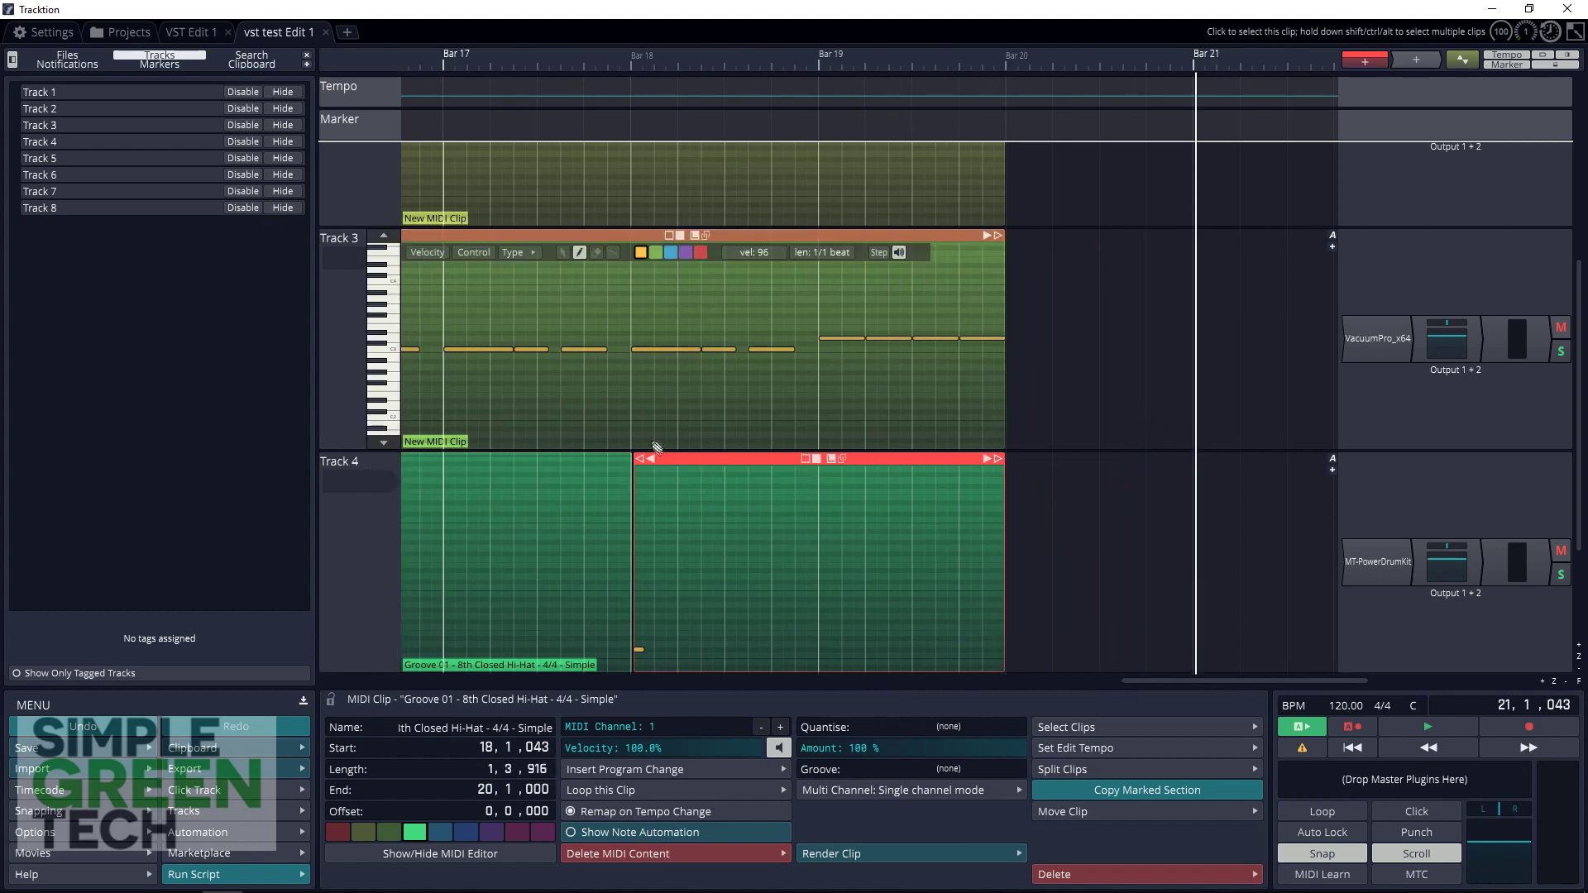
left_click(719, 453)
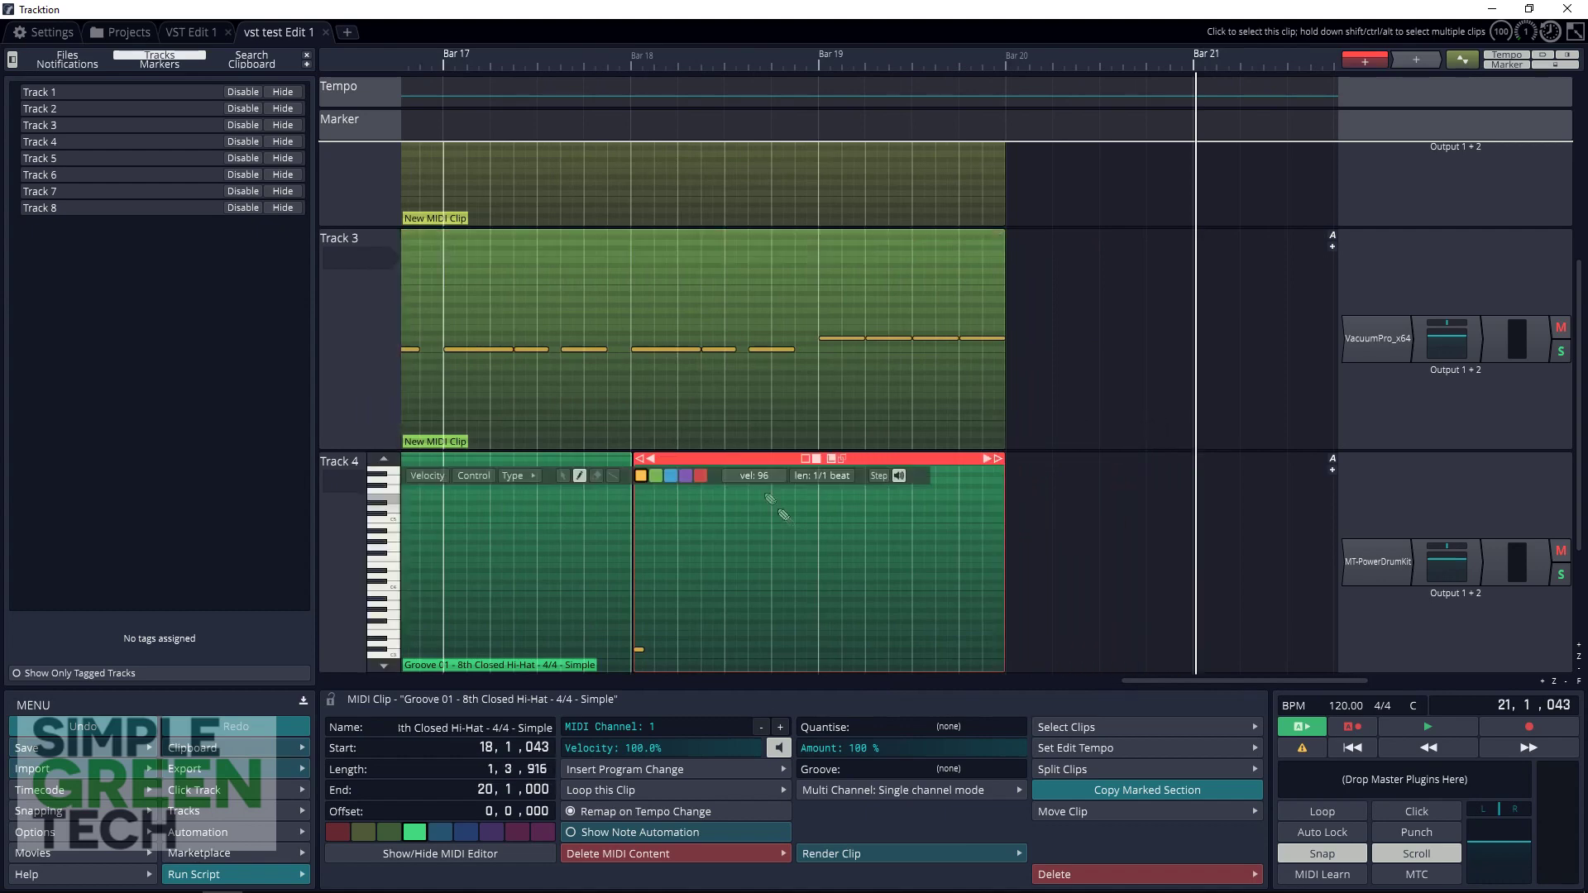
Step: Add a Compressor/Limiter to Track 4 and load its Drums preset
right_click(1404, 570)
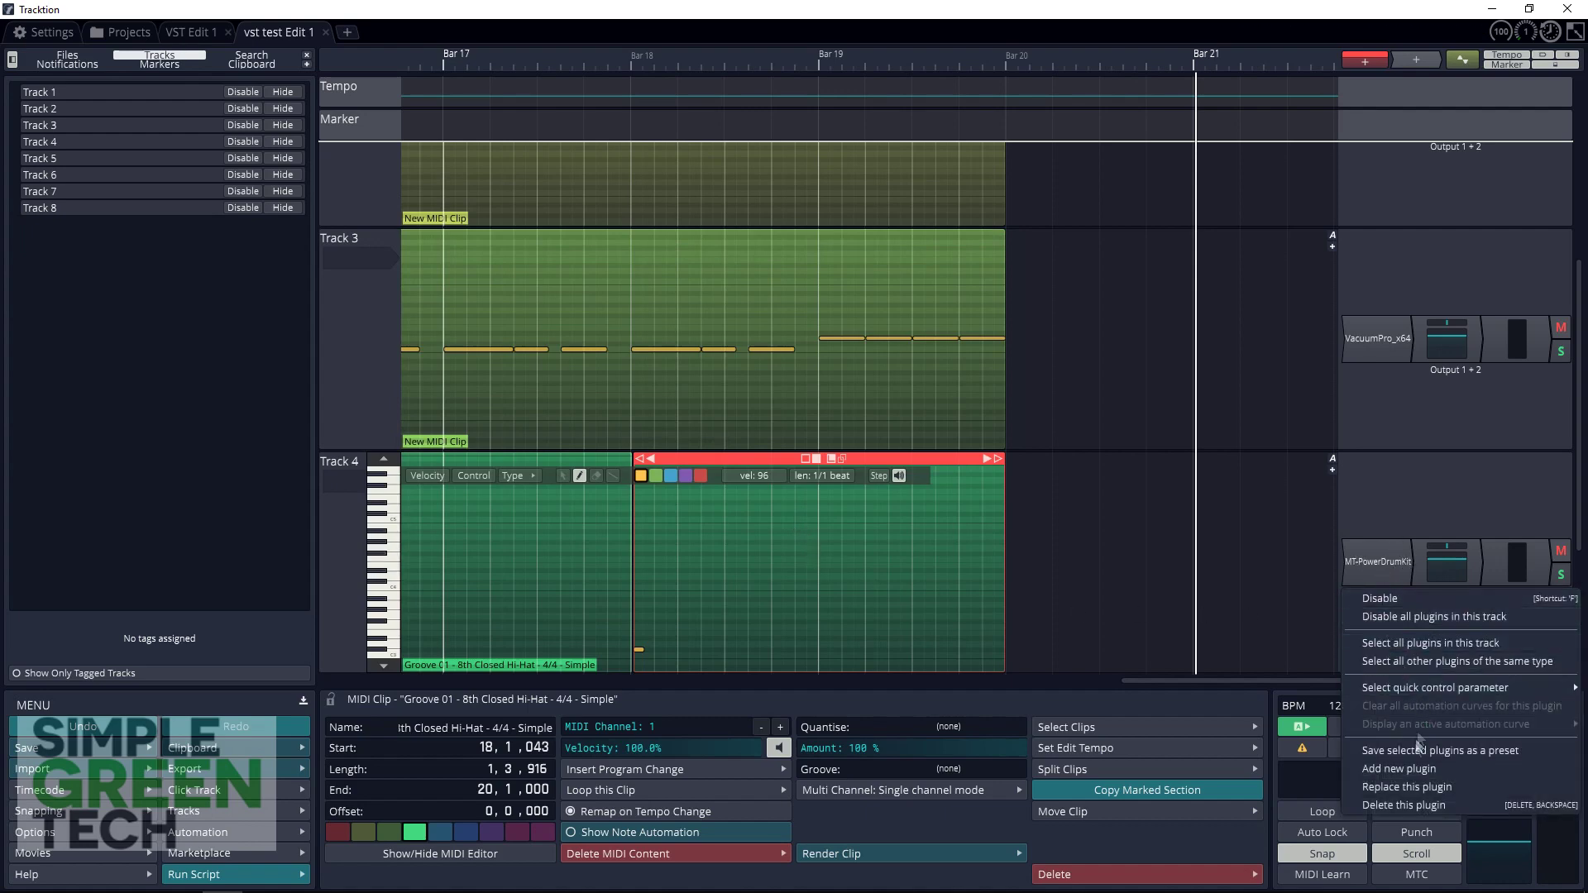
left_click(1411, 766)
mouse_move(1353, 592)
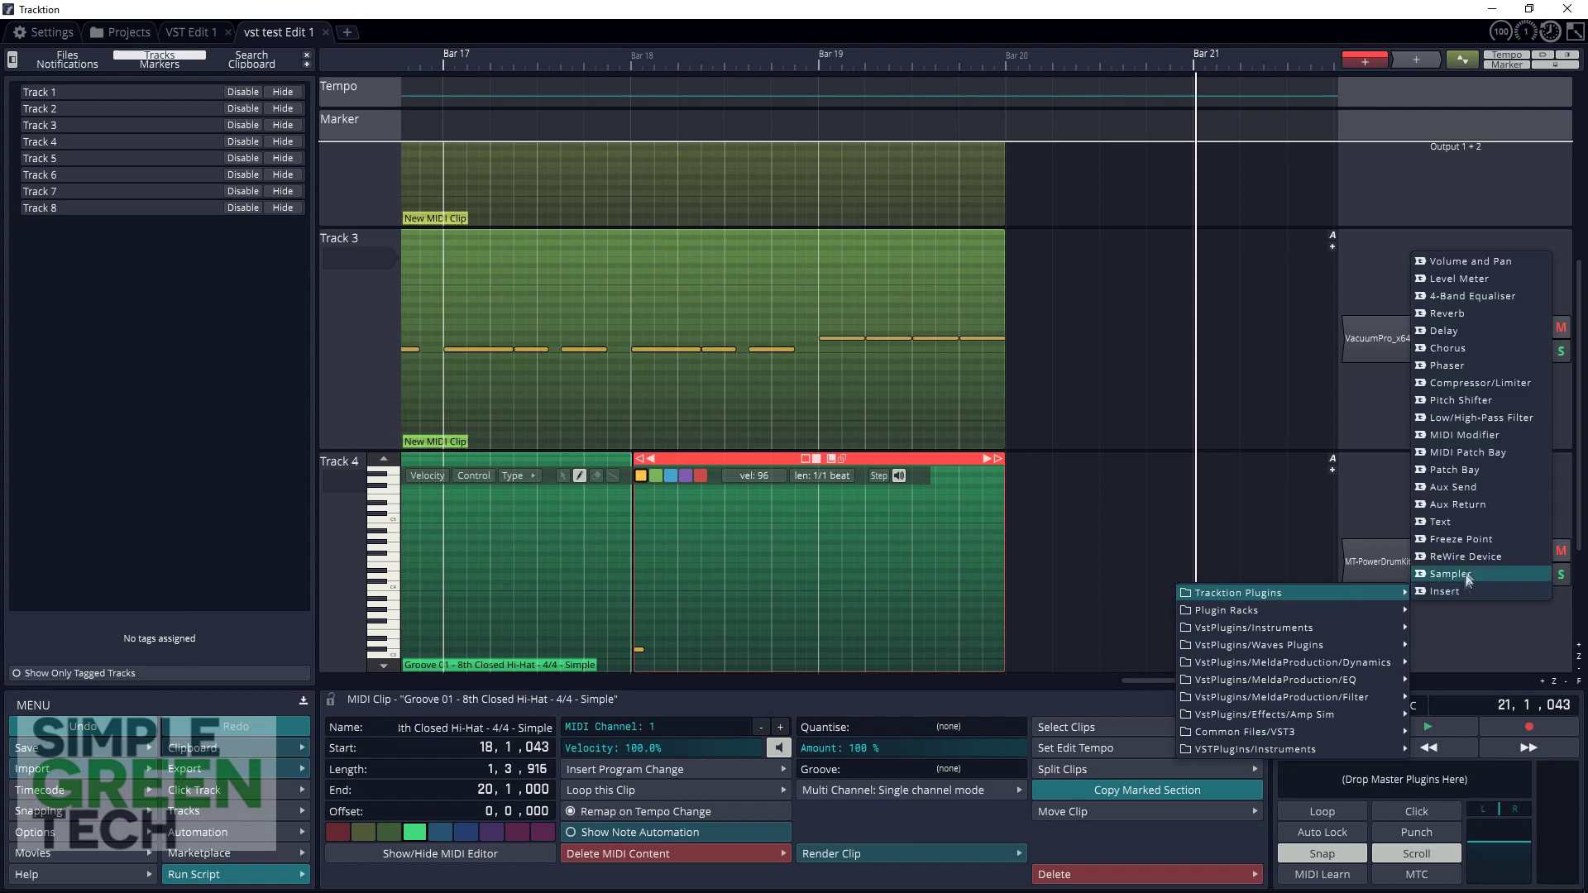
left_click(1477, 382)
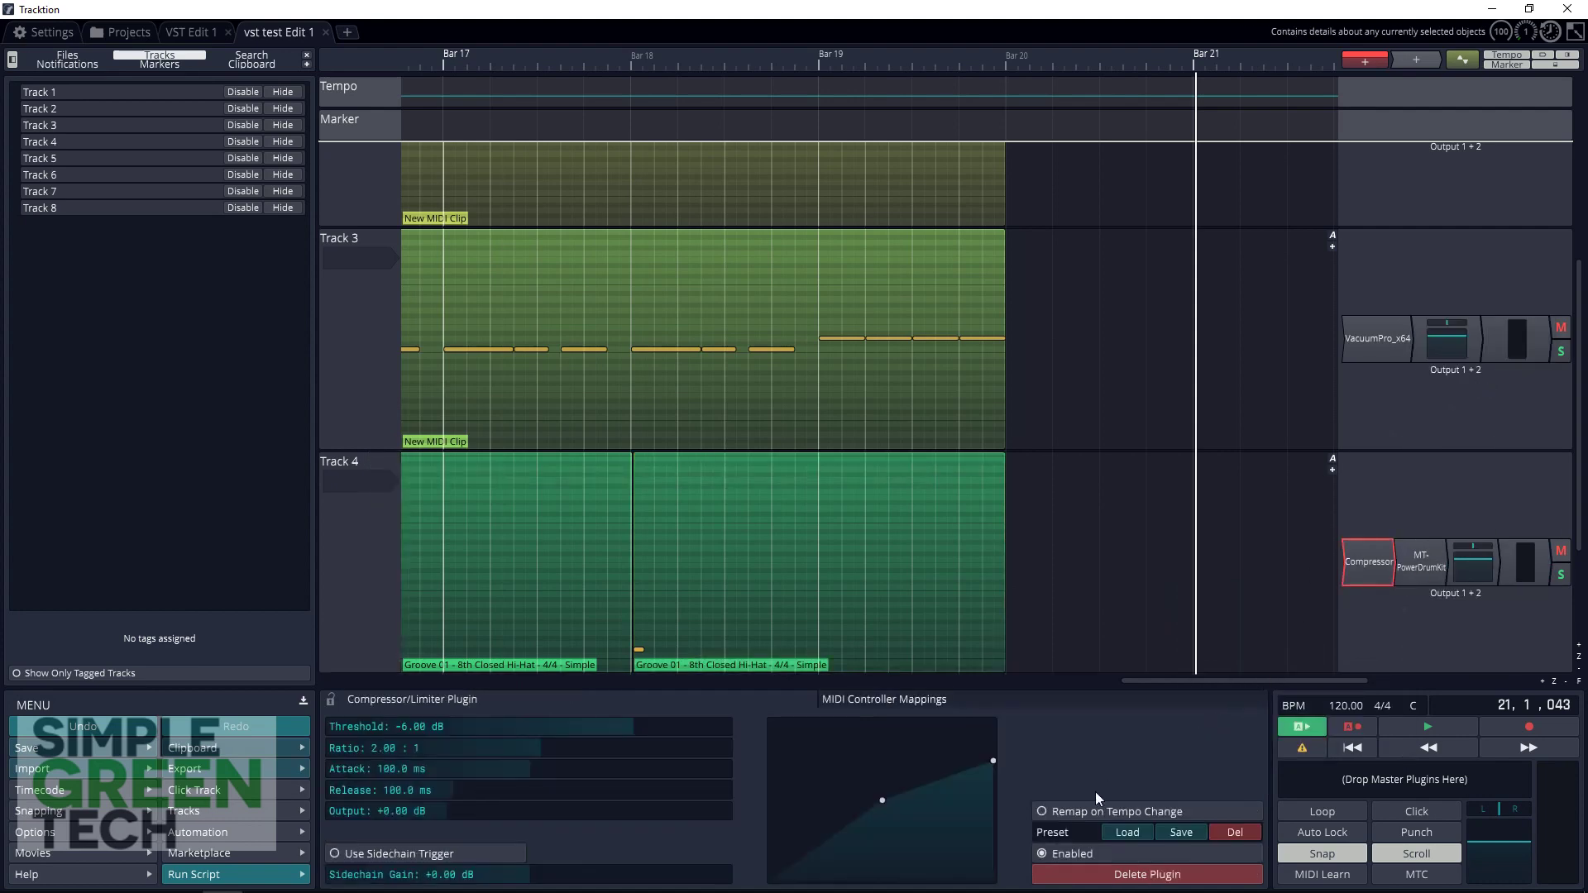
left_click(1125, 831)
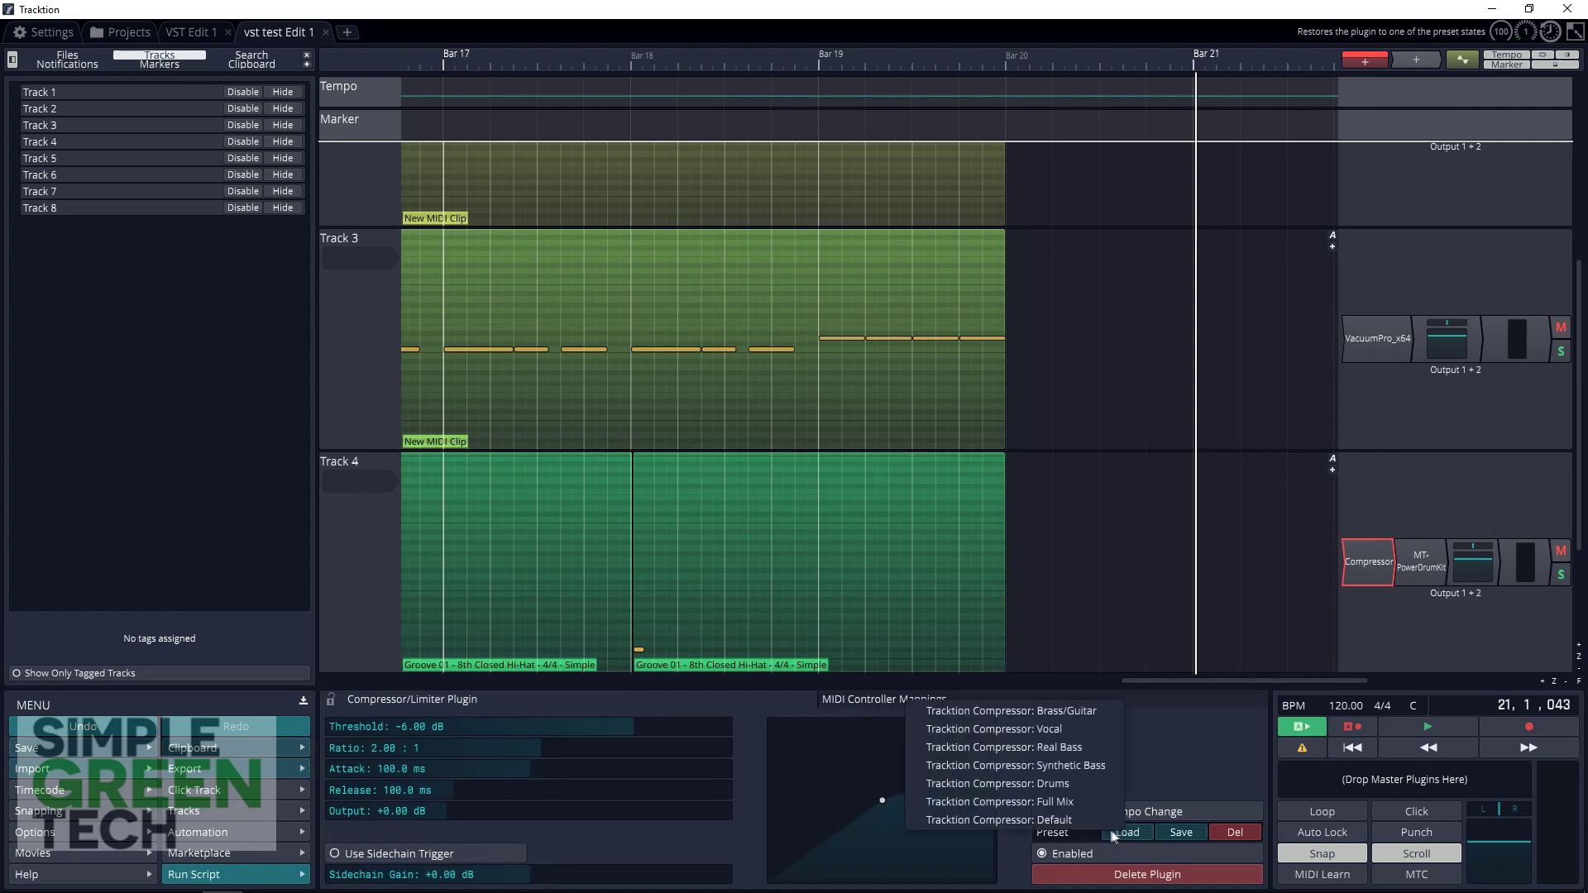
left_click(1057, 792)
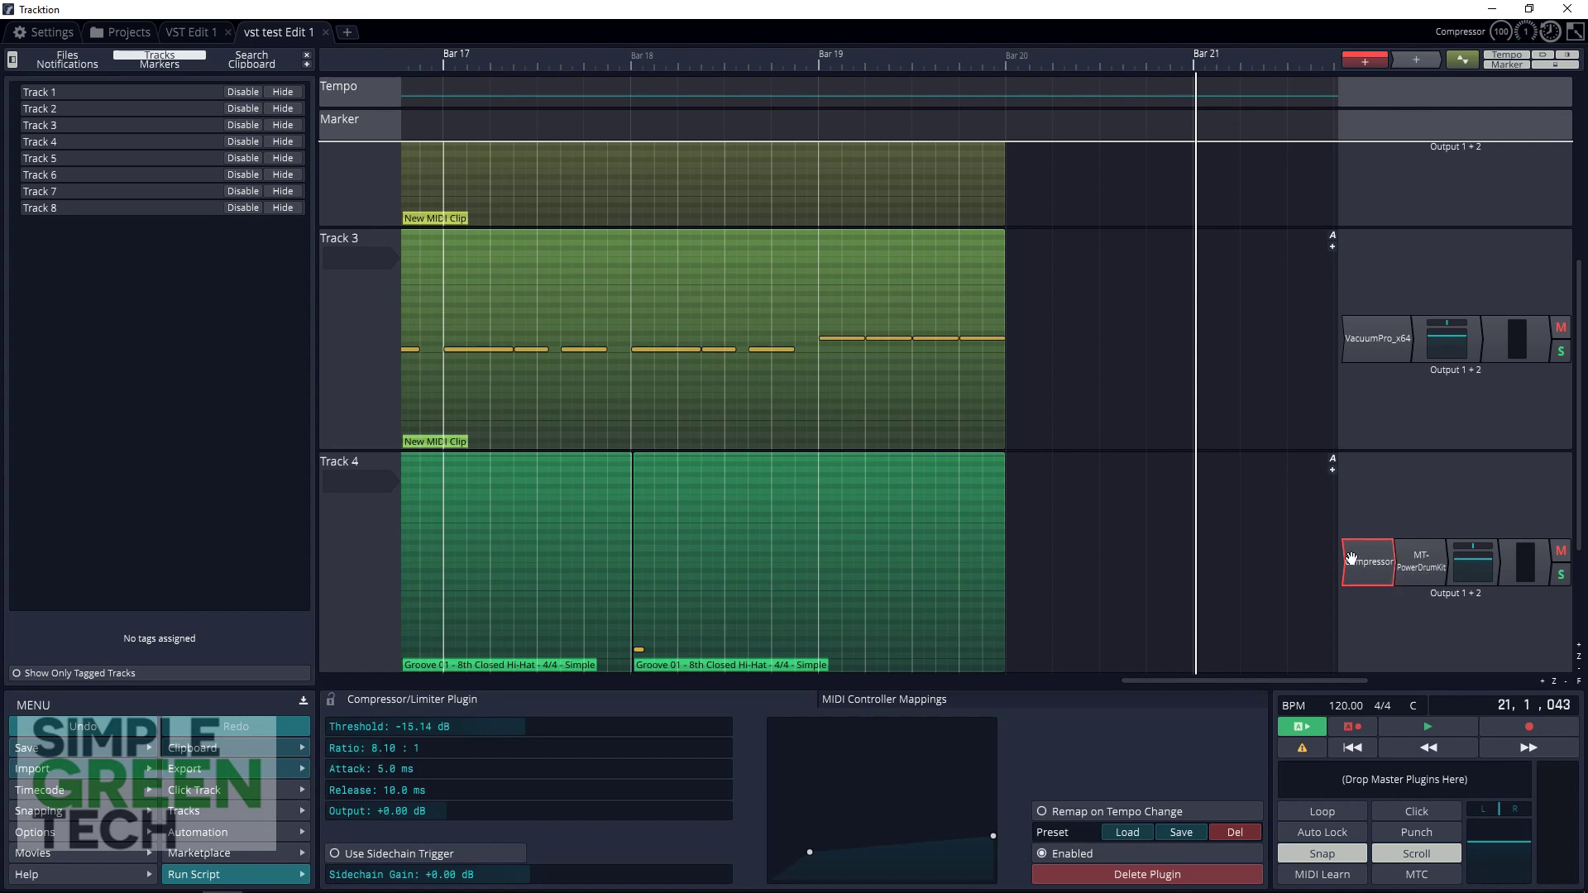
Step: Move the Compressor after MT-PowerDrumKit and play the song from the start
left_click_drag(1365, 565, 1428, 570)
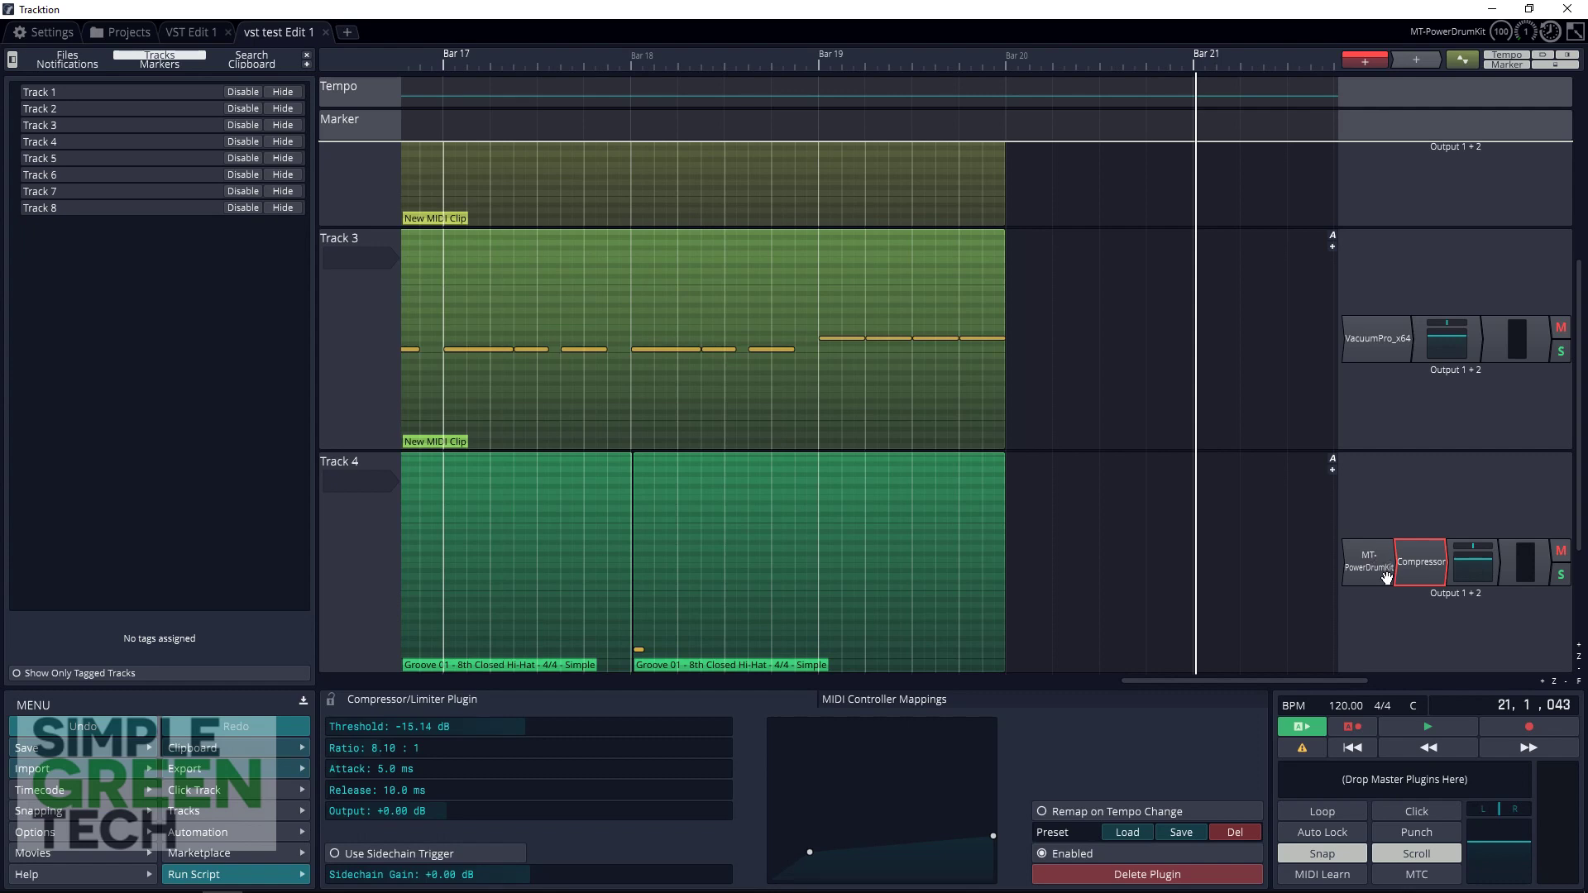
key("Home")
key("space")
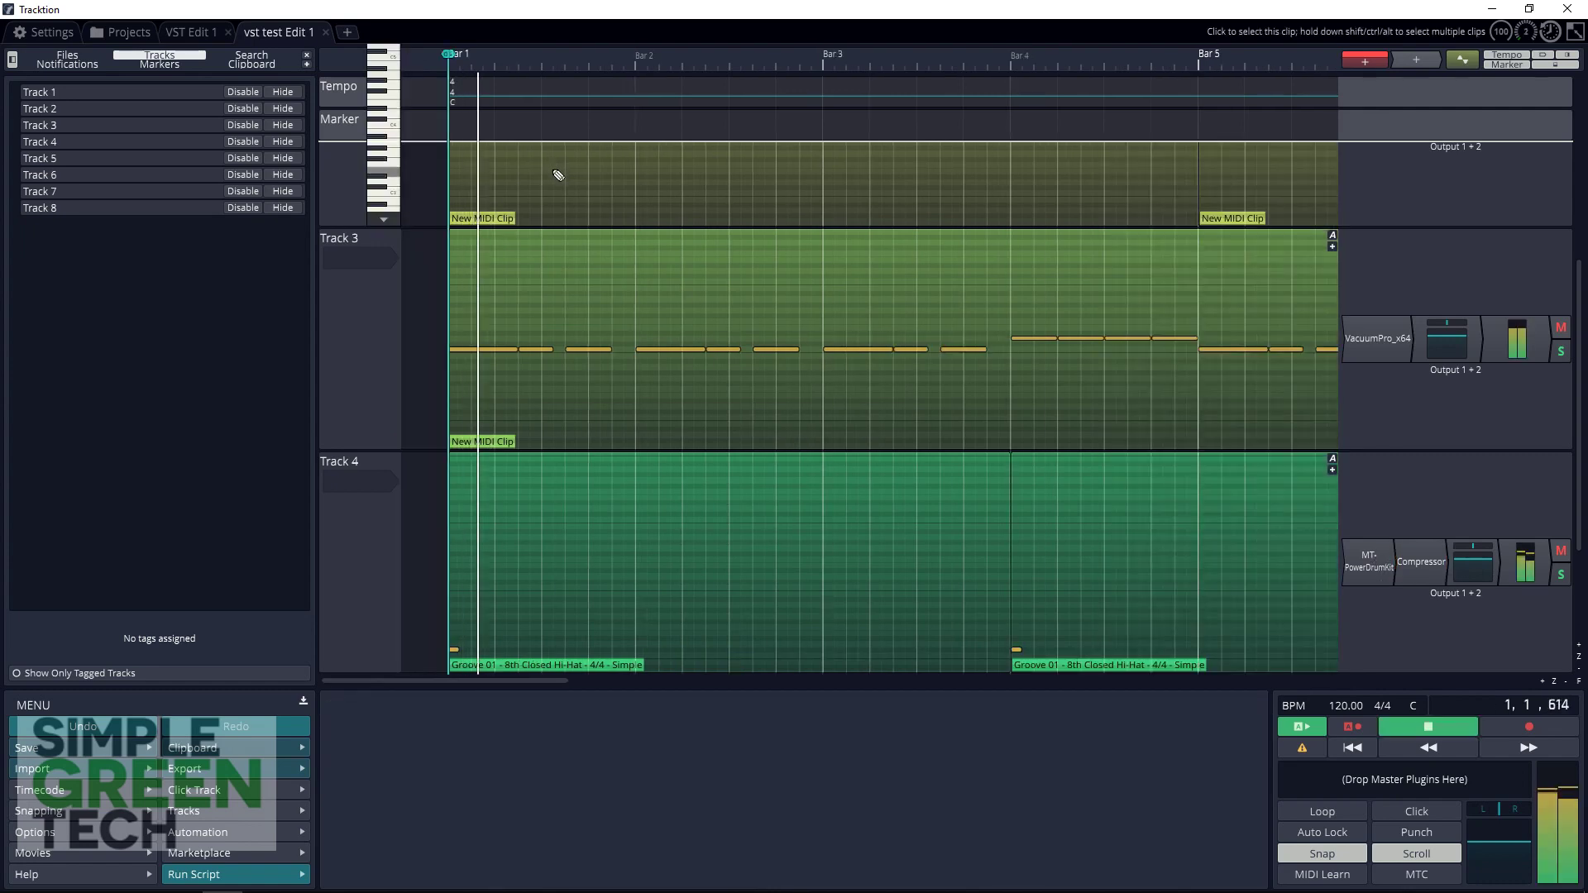
Step: Show Track 4's Compressor settings and toggle it bypassed and back on twice during playback
left_click(1449, 549)
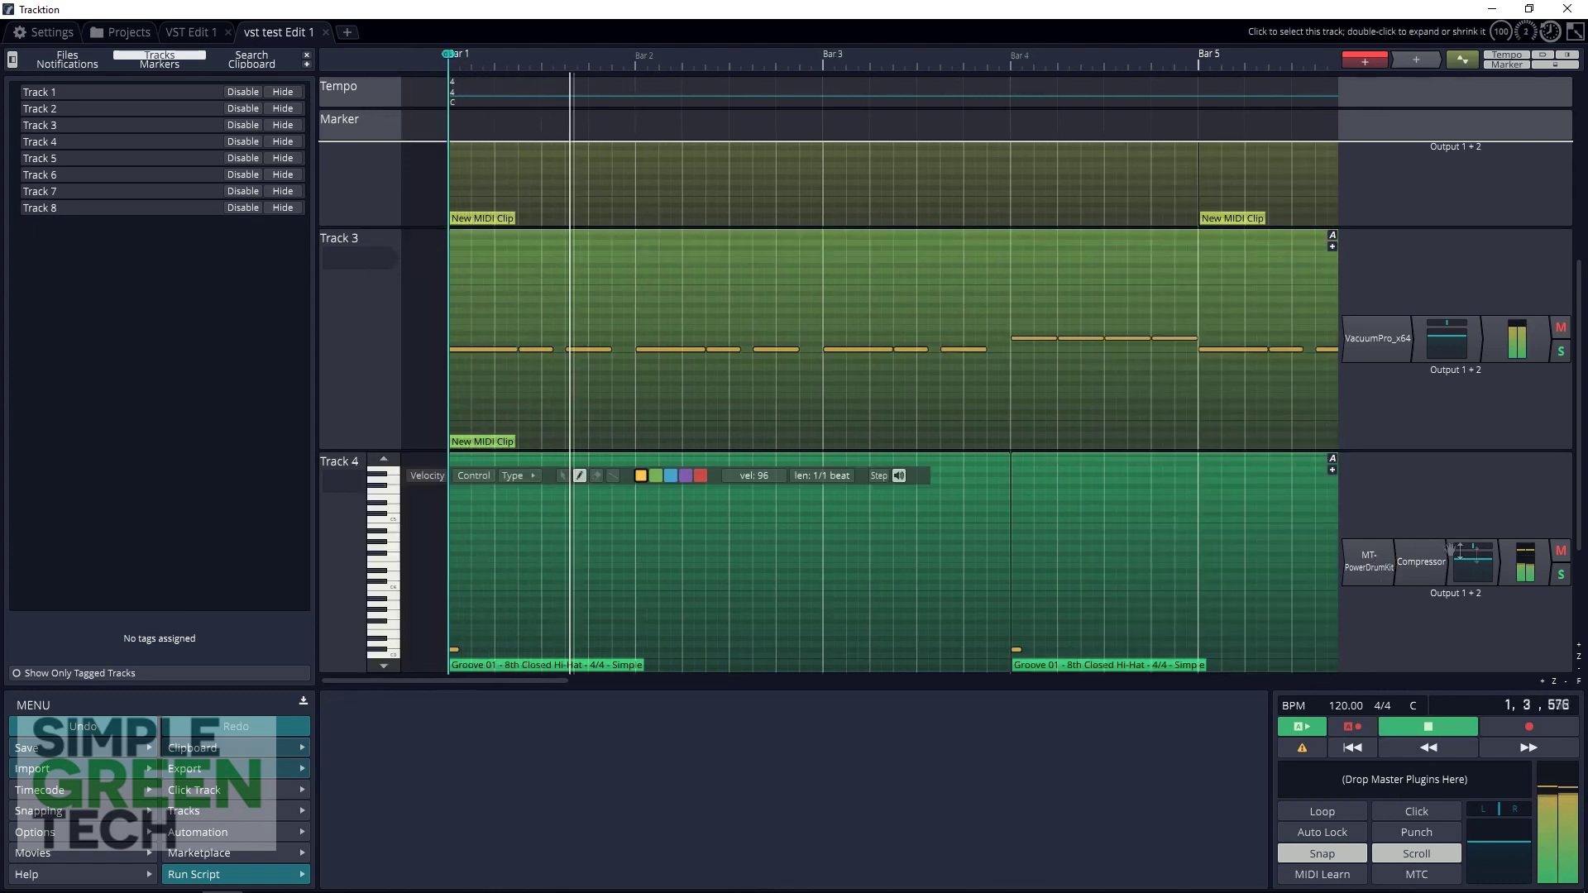
left_click(1410, 571)
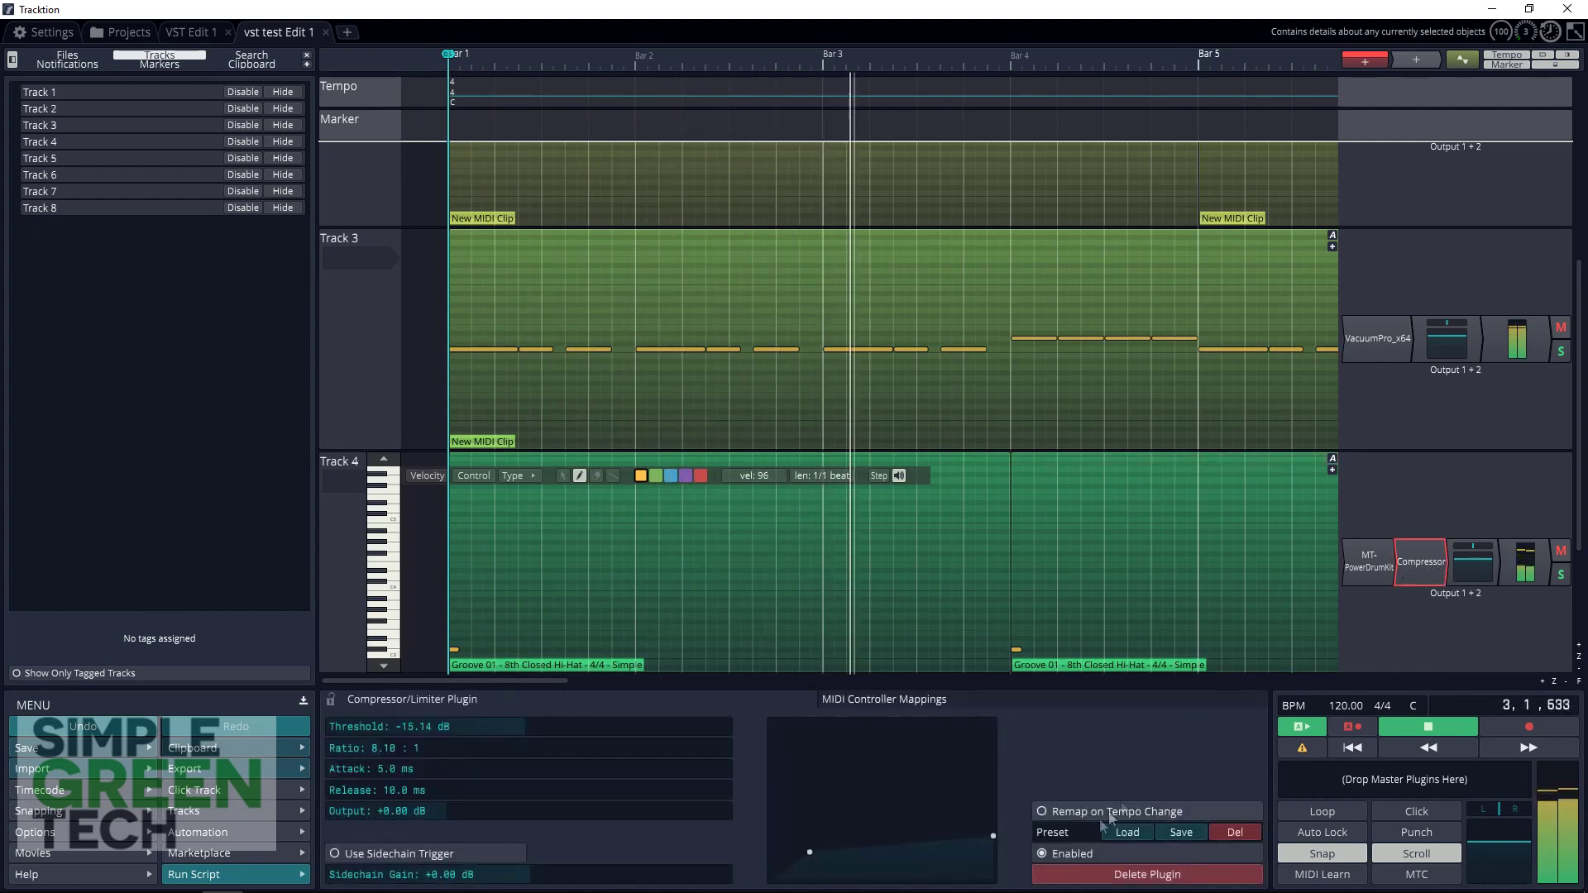
left_click(1042, 853)
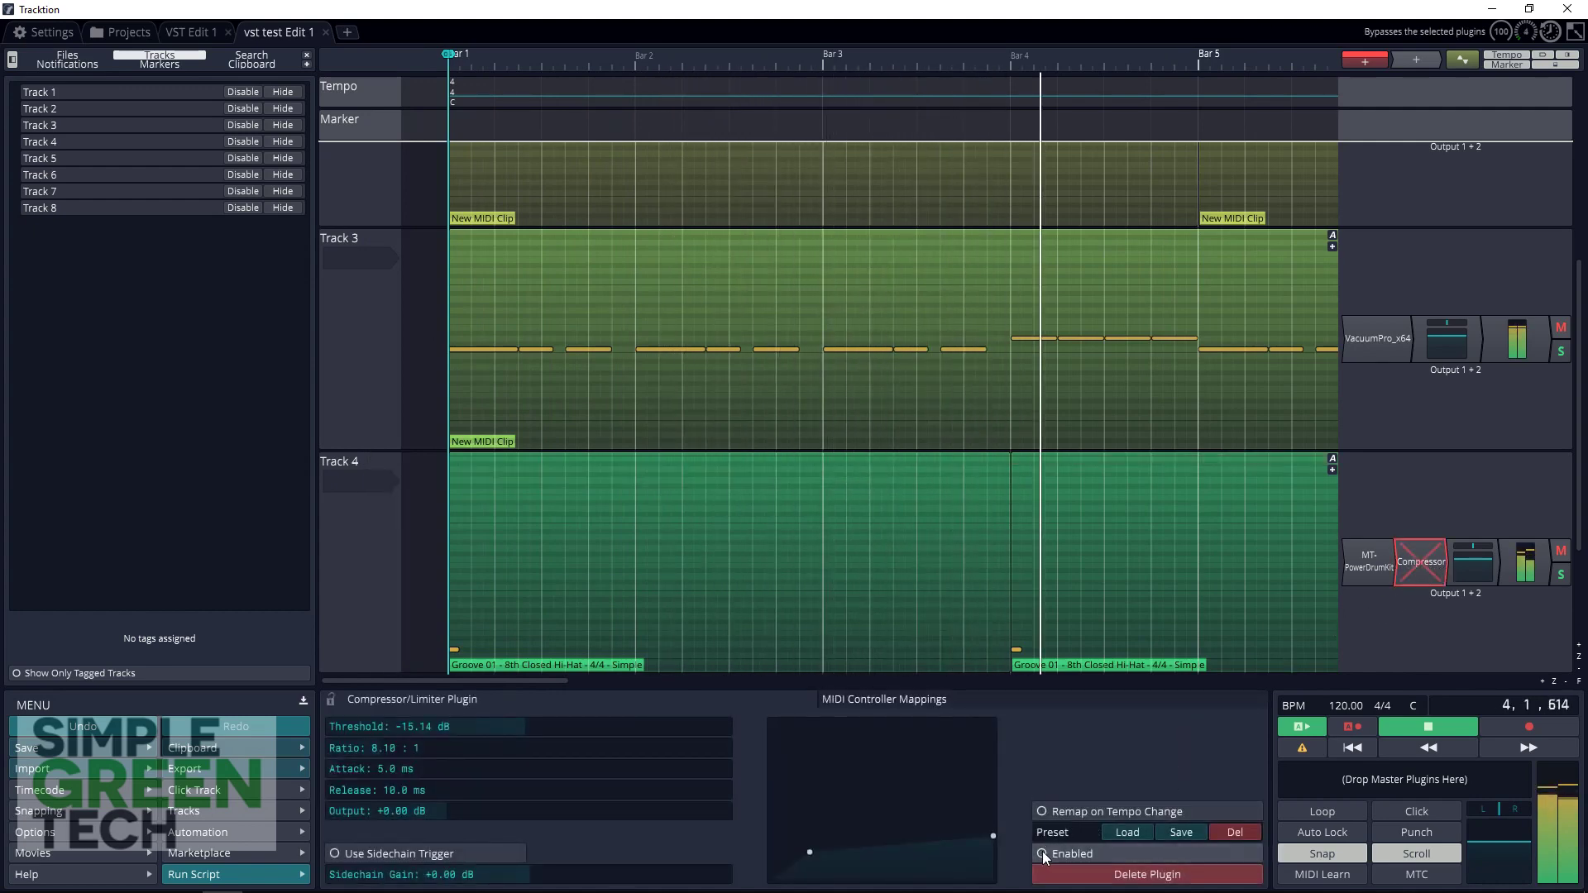
left_click(1042, 854)
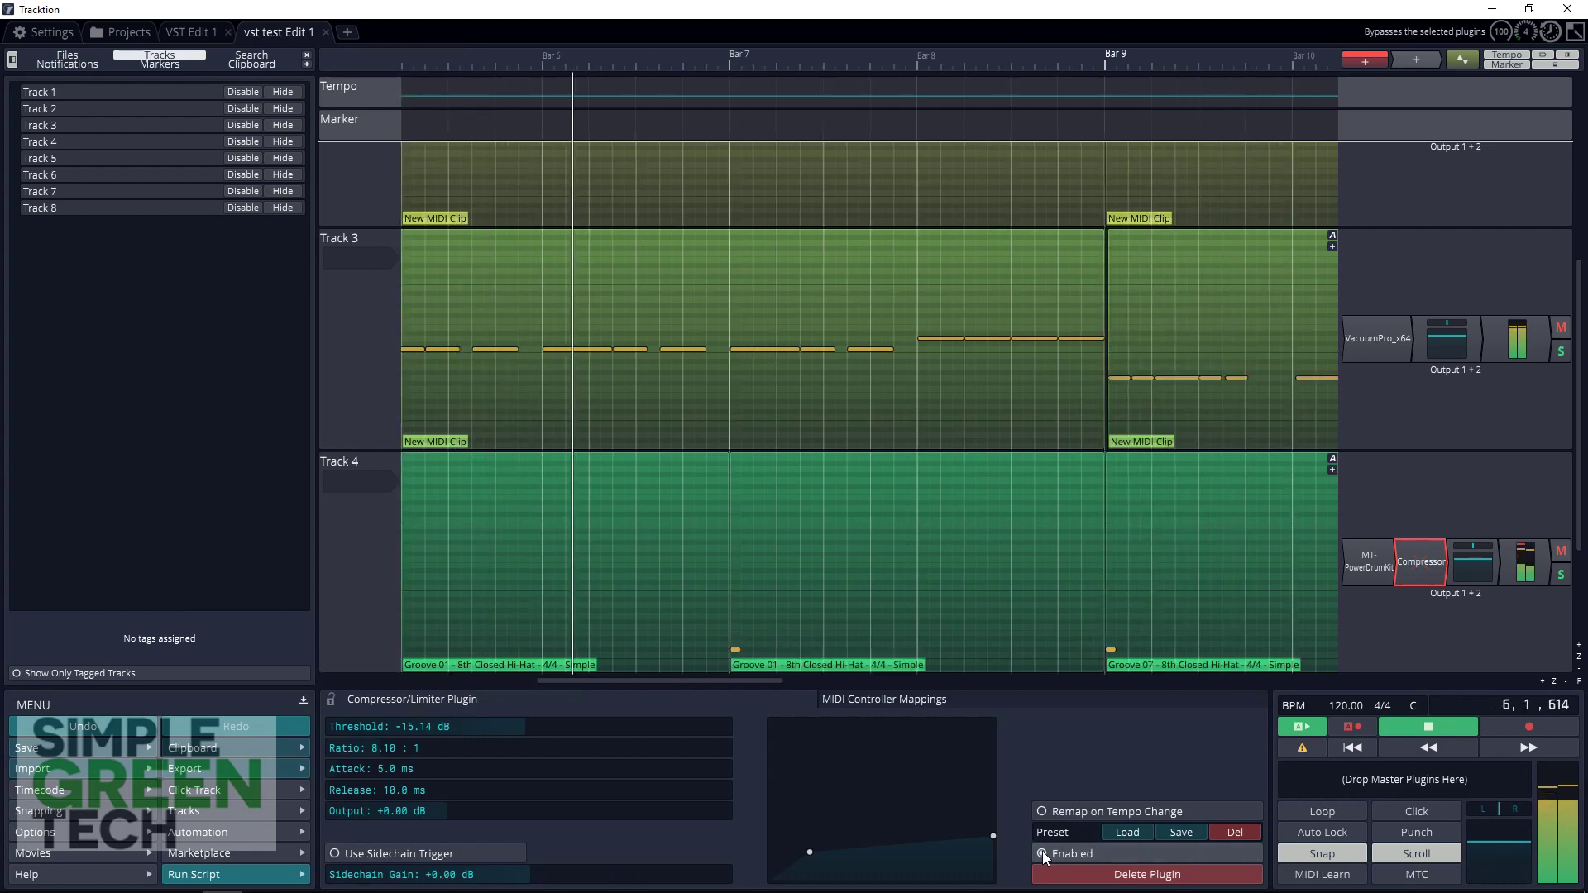
left_click(1041, 852)
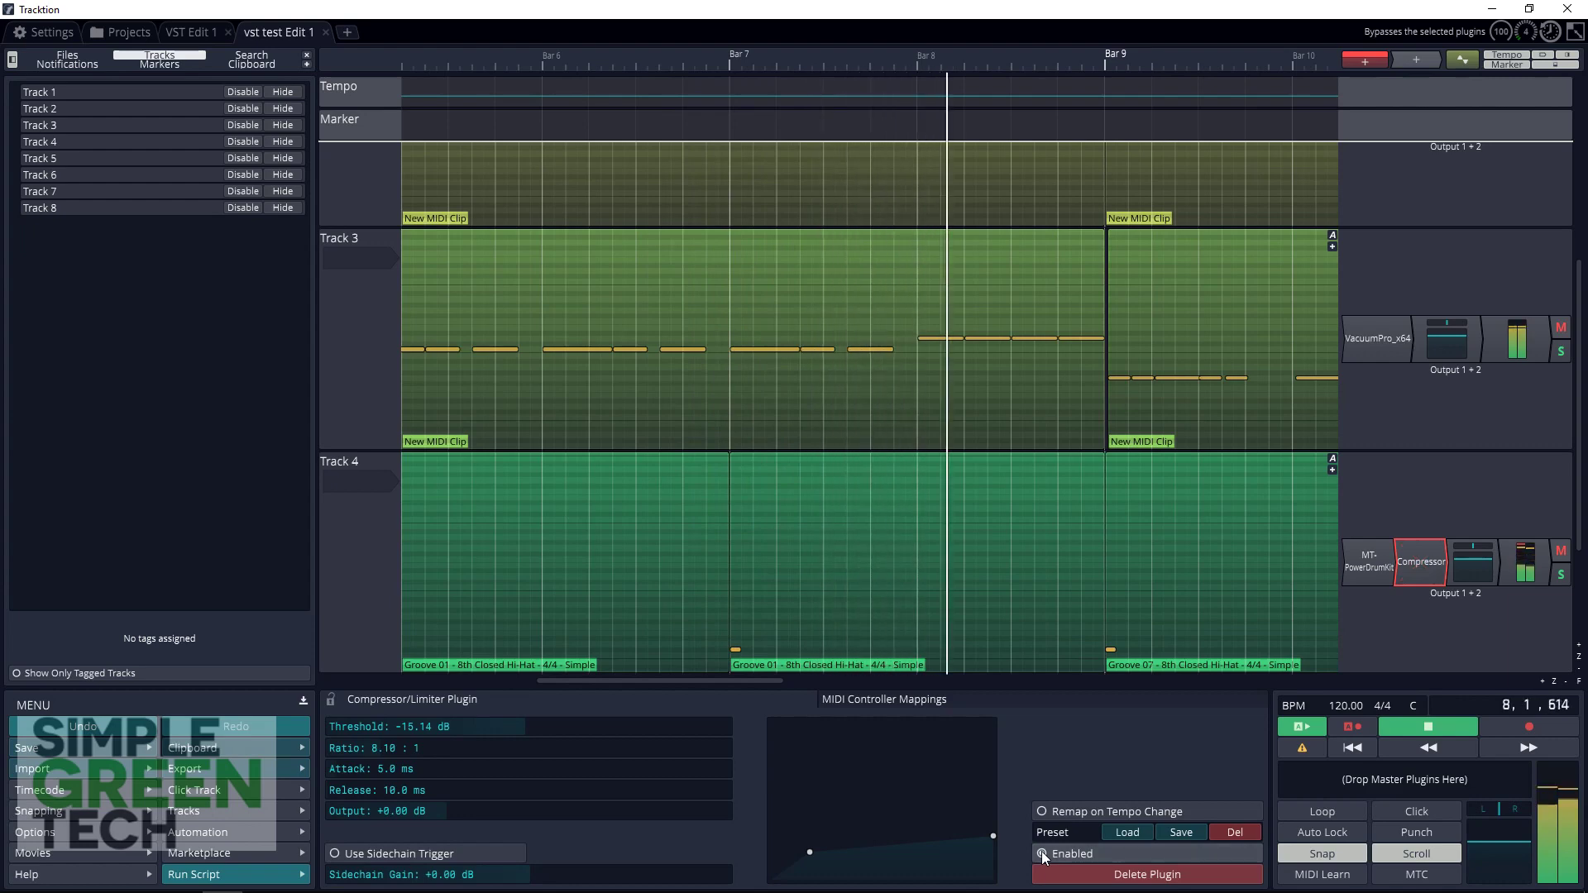
left_click(1041, 852)
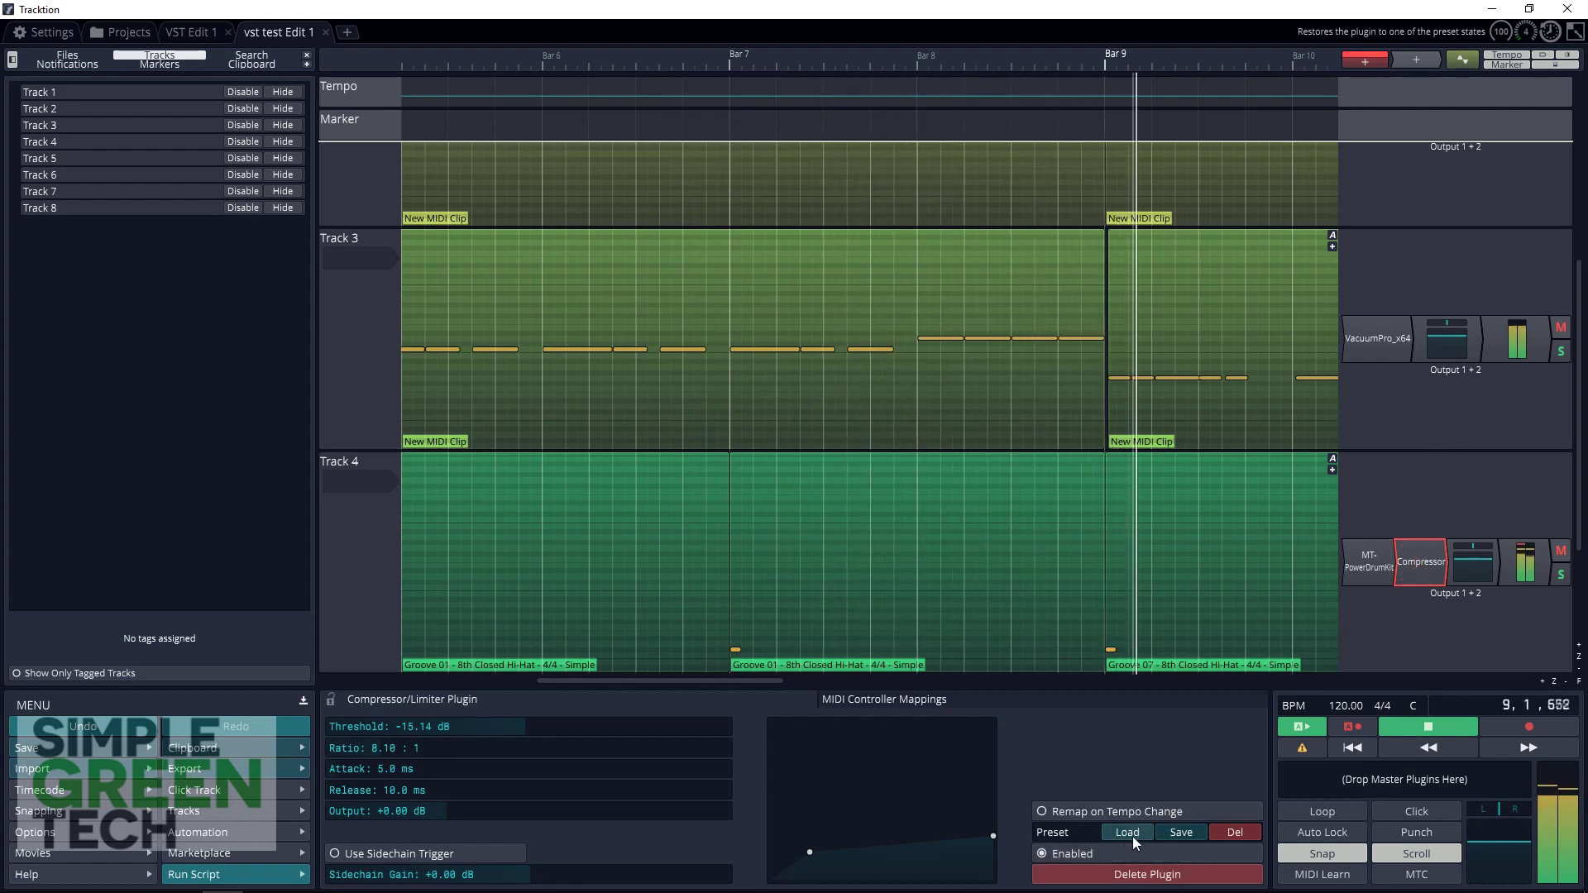